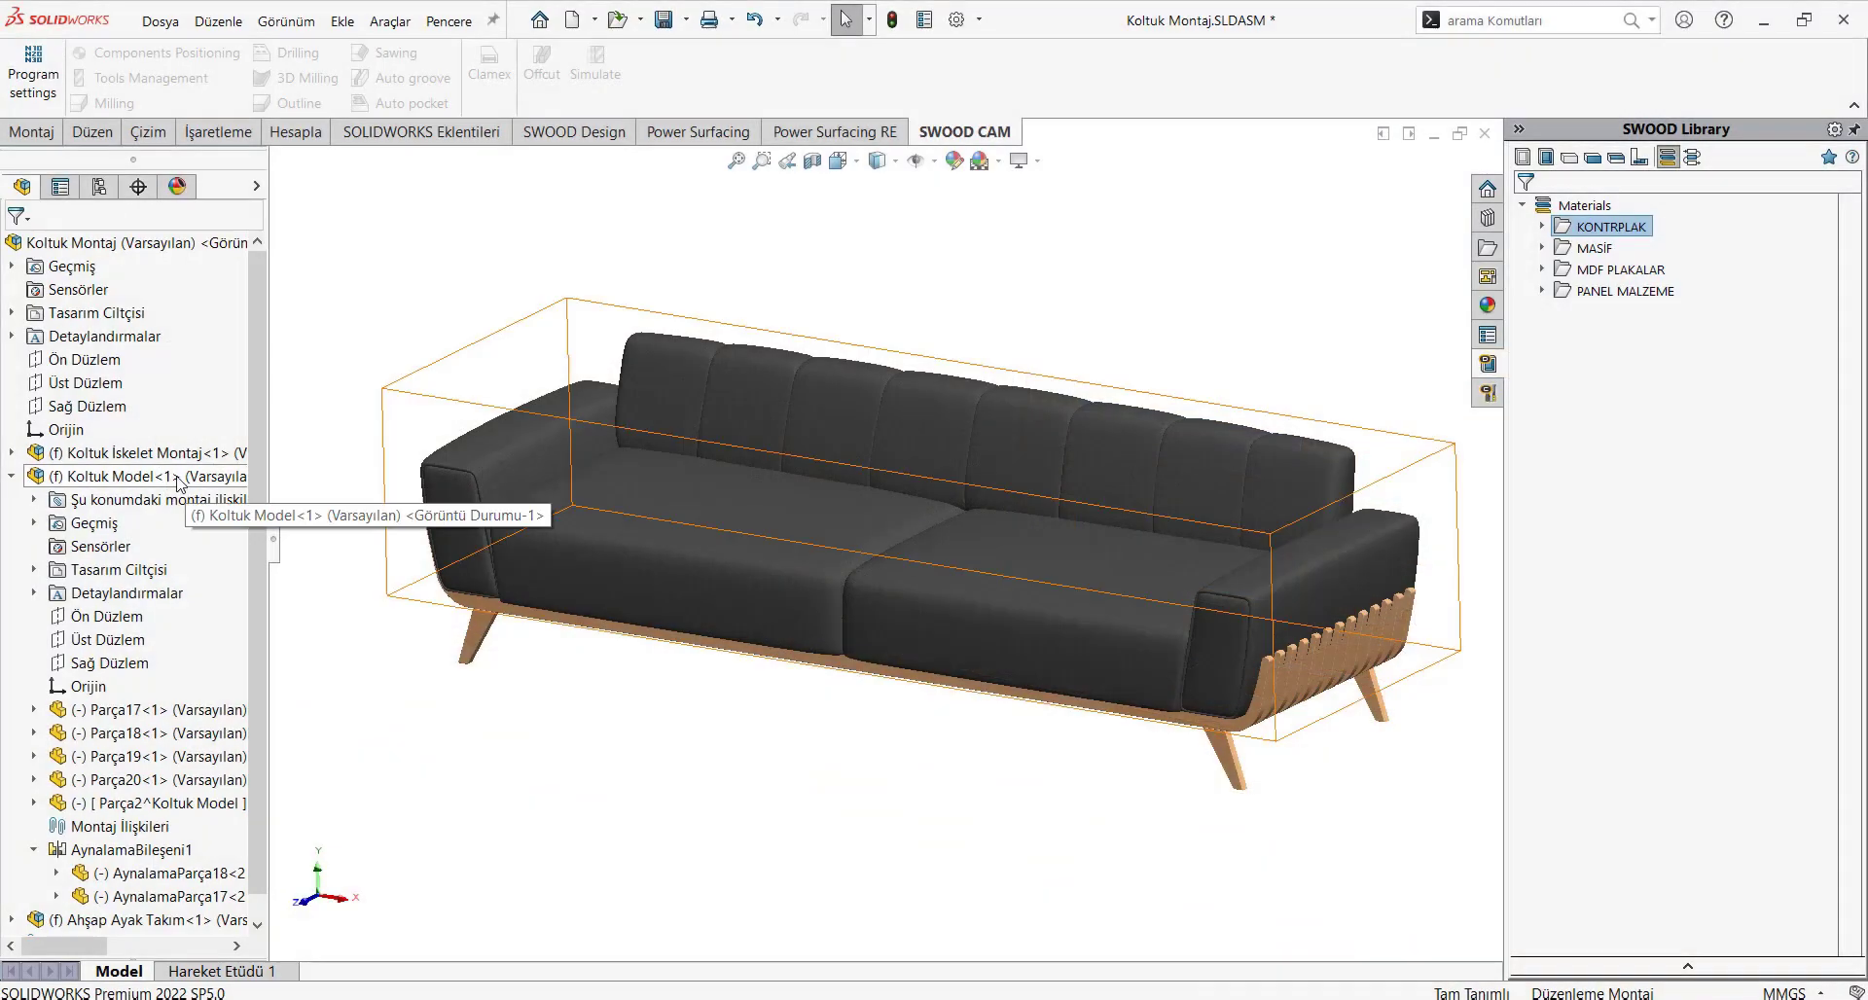
Make the Koltuk Model upholstery transparent and orbit the sofa to see the wooden frame from behind
{"action": "left_click", "coordinate": [178, 479]}
{"action": "right_click", "coordinate": [178, 482]}
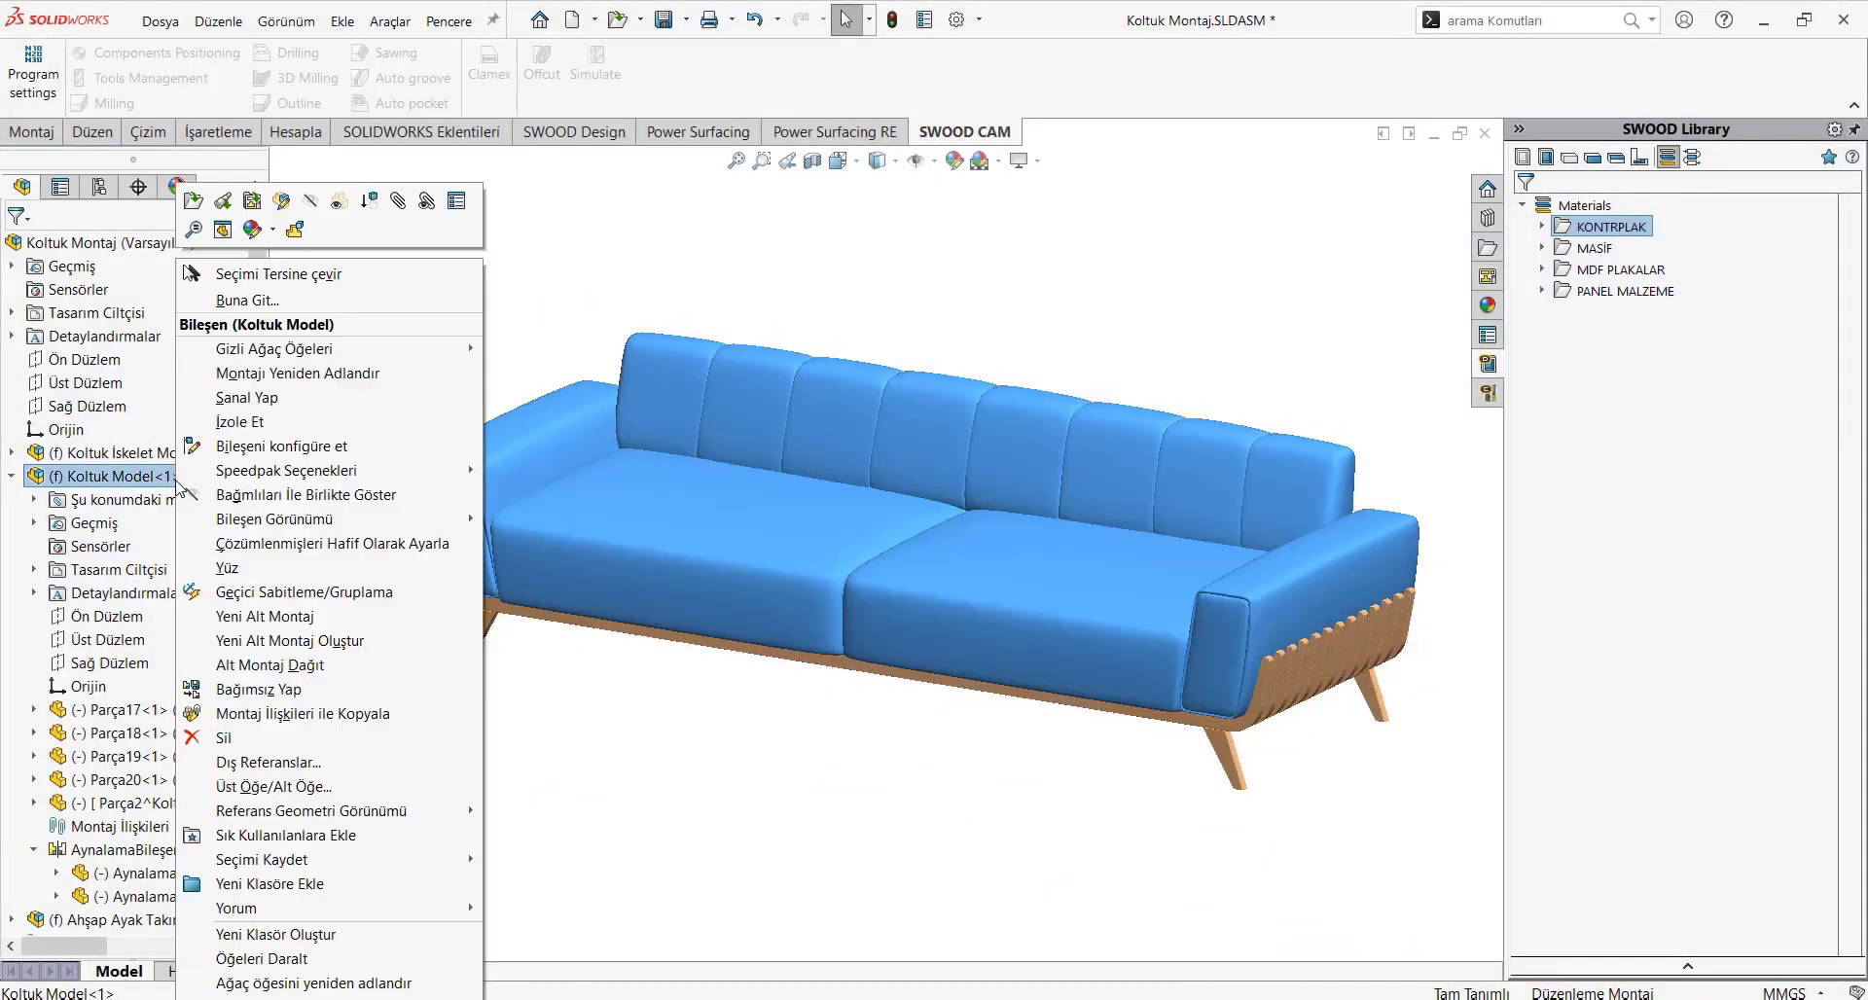
{"action": "left_click", "coordinate": [339, 206]}
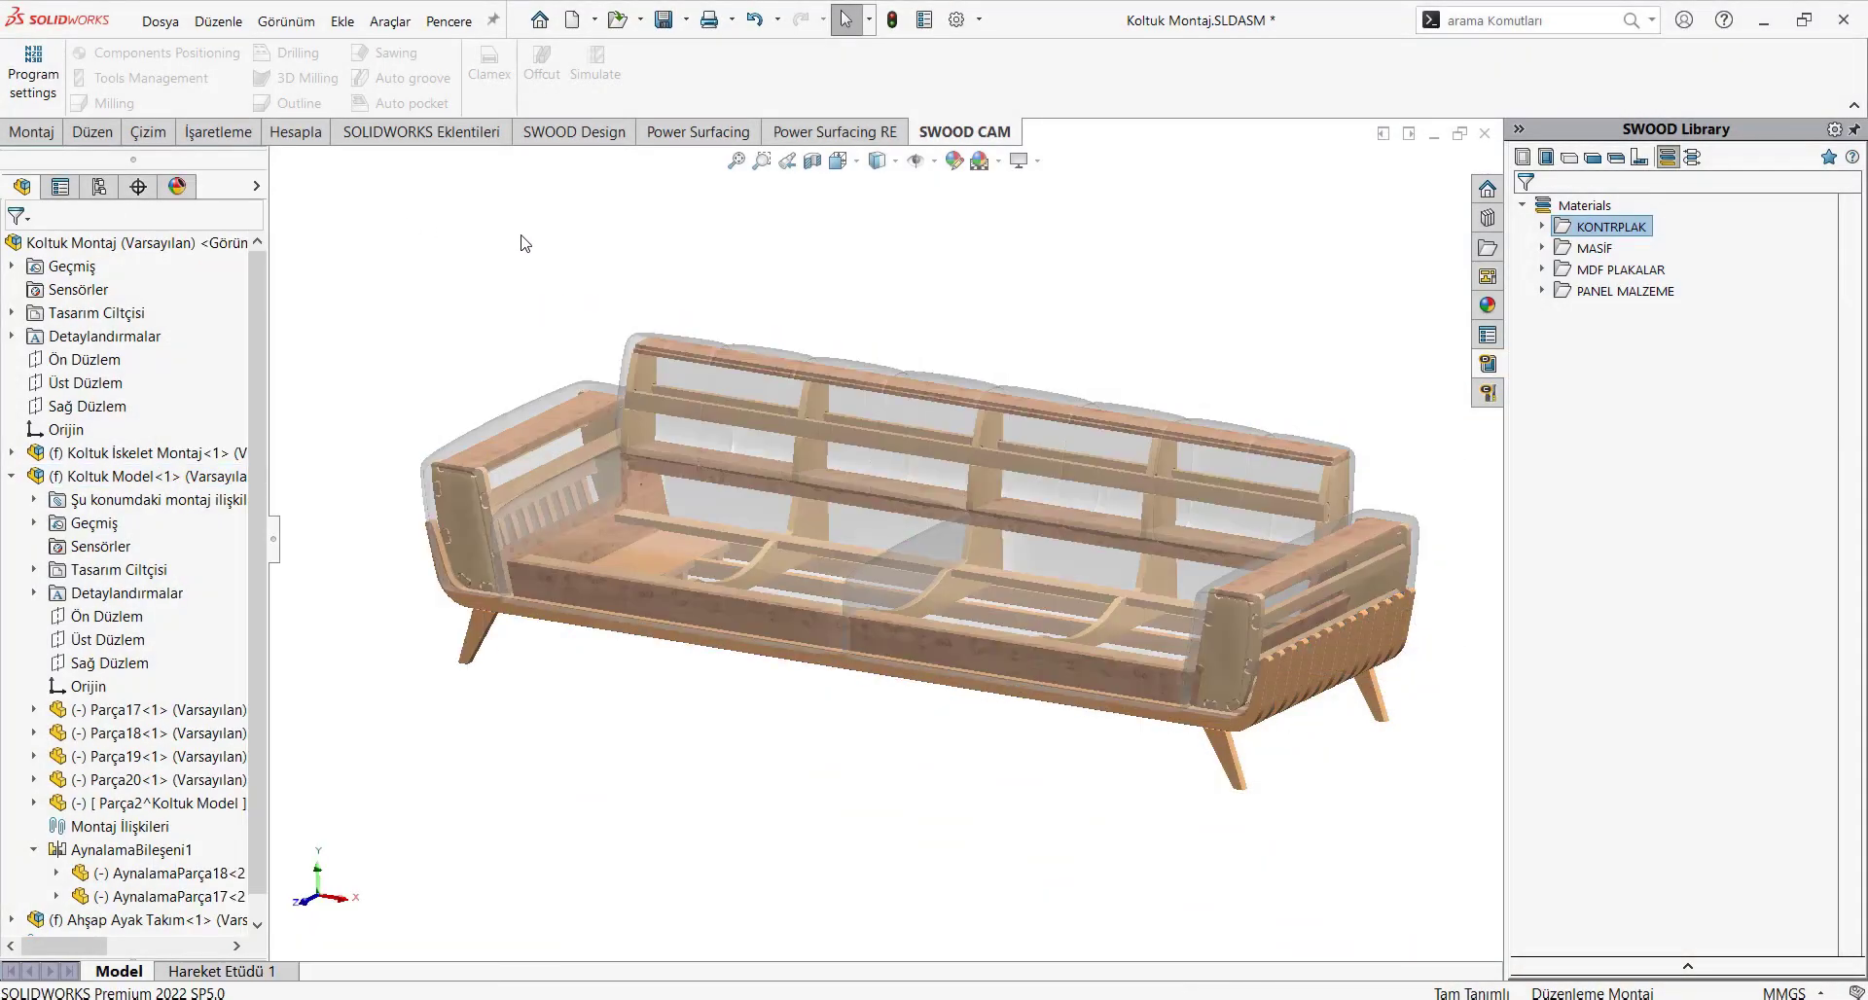
{"action": "mouse_move", "coordinate": [969, 582]}
{"action": "middle_mouse_down"}
{"action": "mouse_move", "coordinate": [541, 565]}
{"action": "mouse_move", "coordinate": [943, 534]}
{"action": "mouse_move", "coordinate": [978, 576]}
{"action": "middle_mouse_up"}
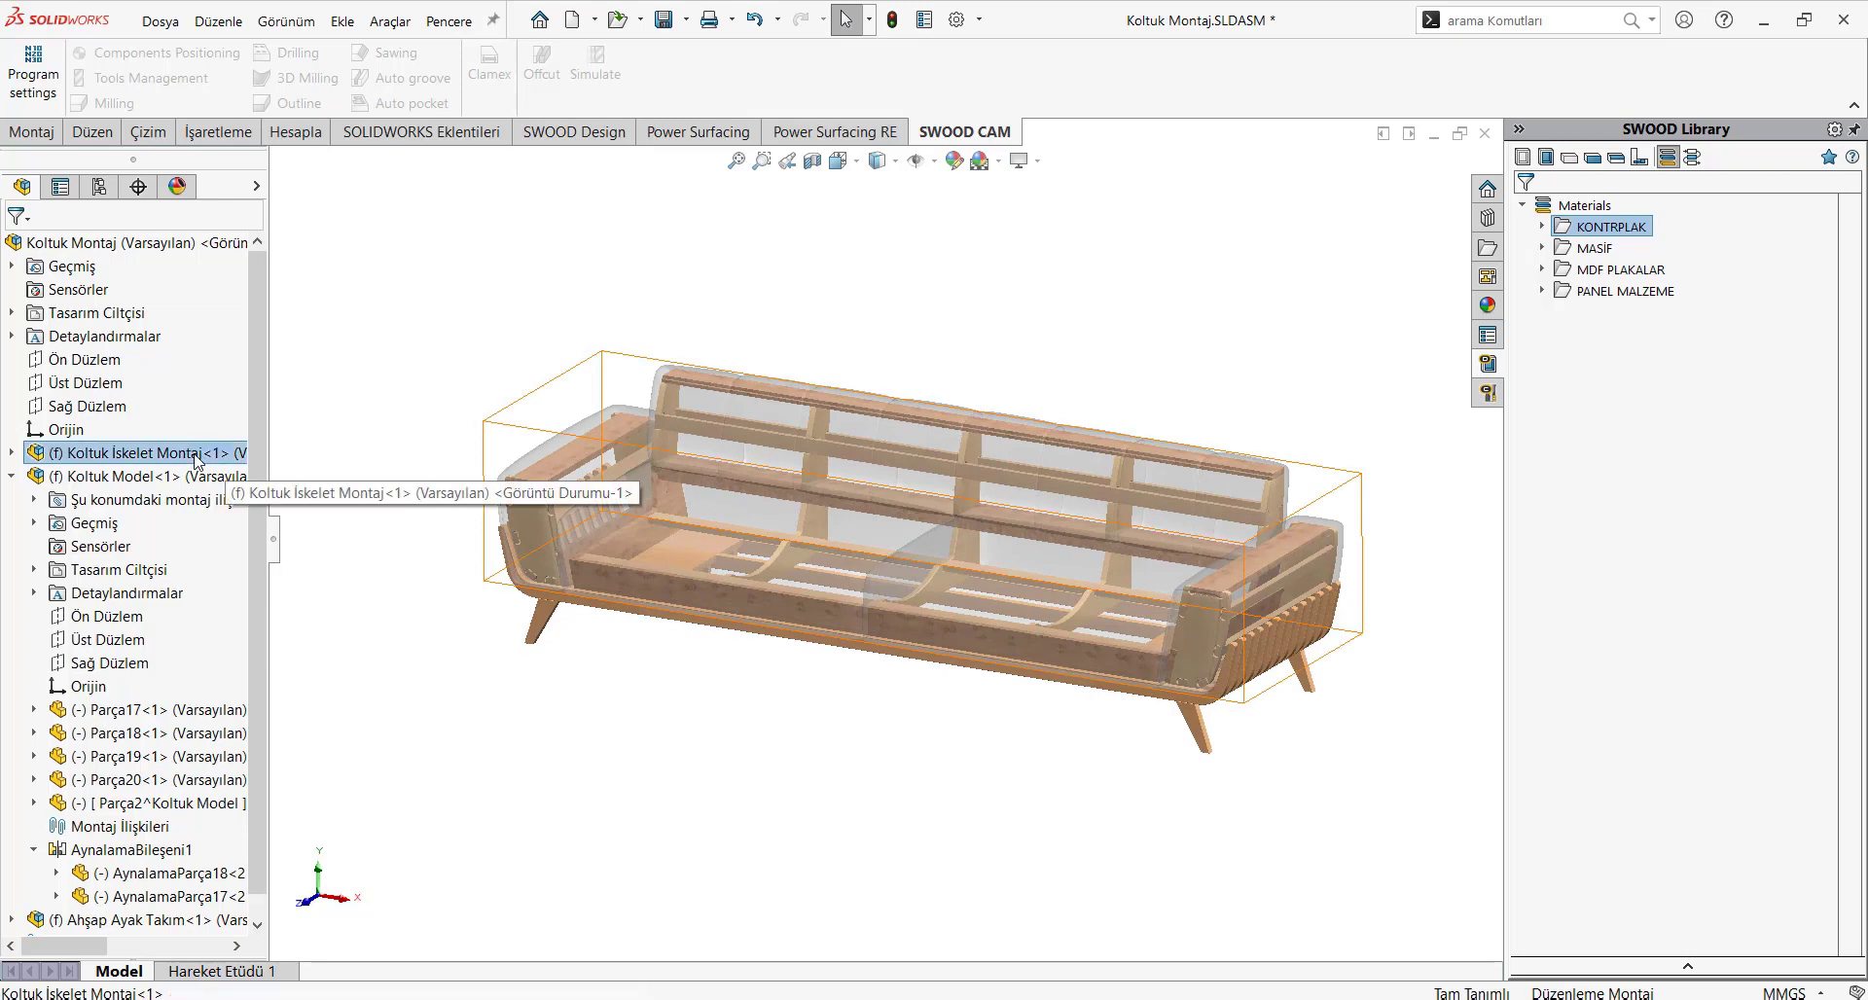
{"action": "right_click", "coordinate": [197, 461]}
Open the Koltuk İskelet Montaj subassembly in its own window and bring up its project materials
{"action": "left_click", "coordinate": [214, 204]}
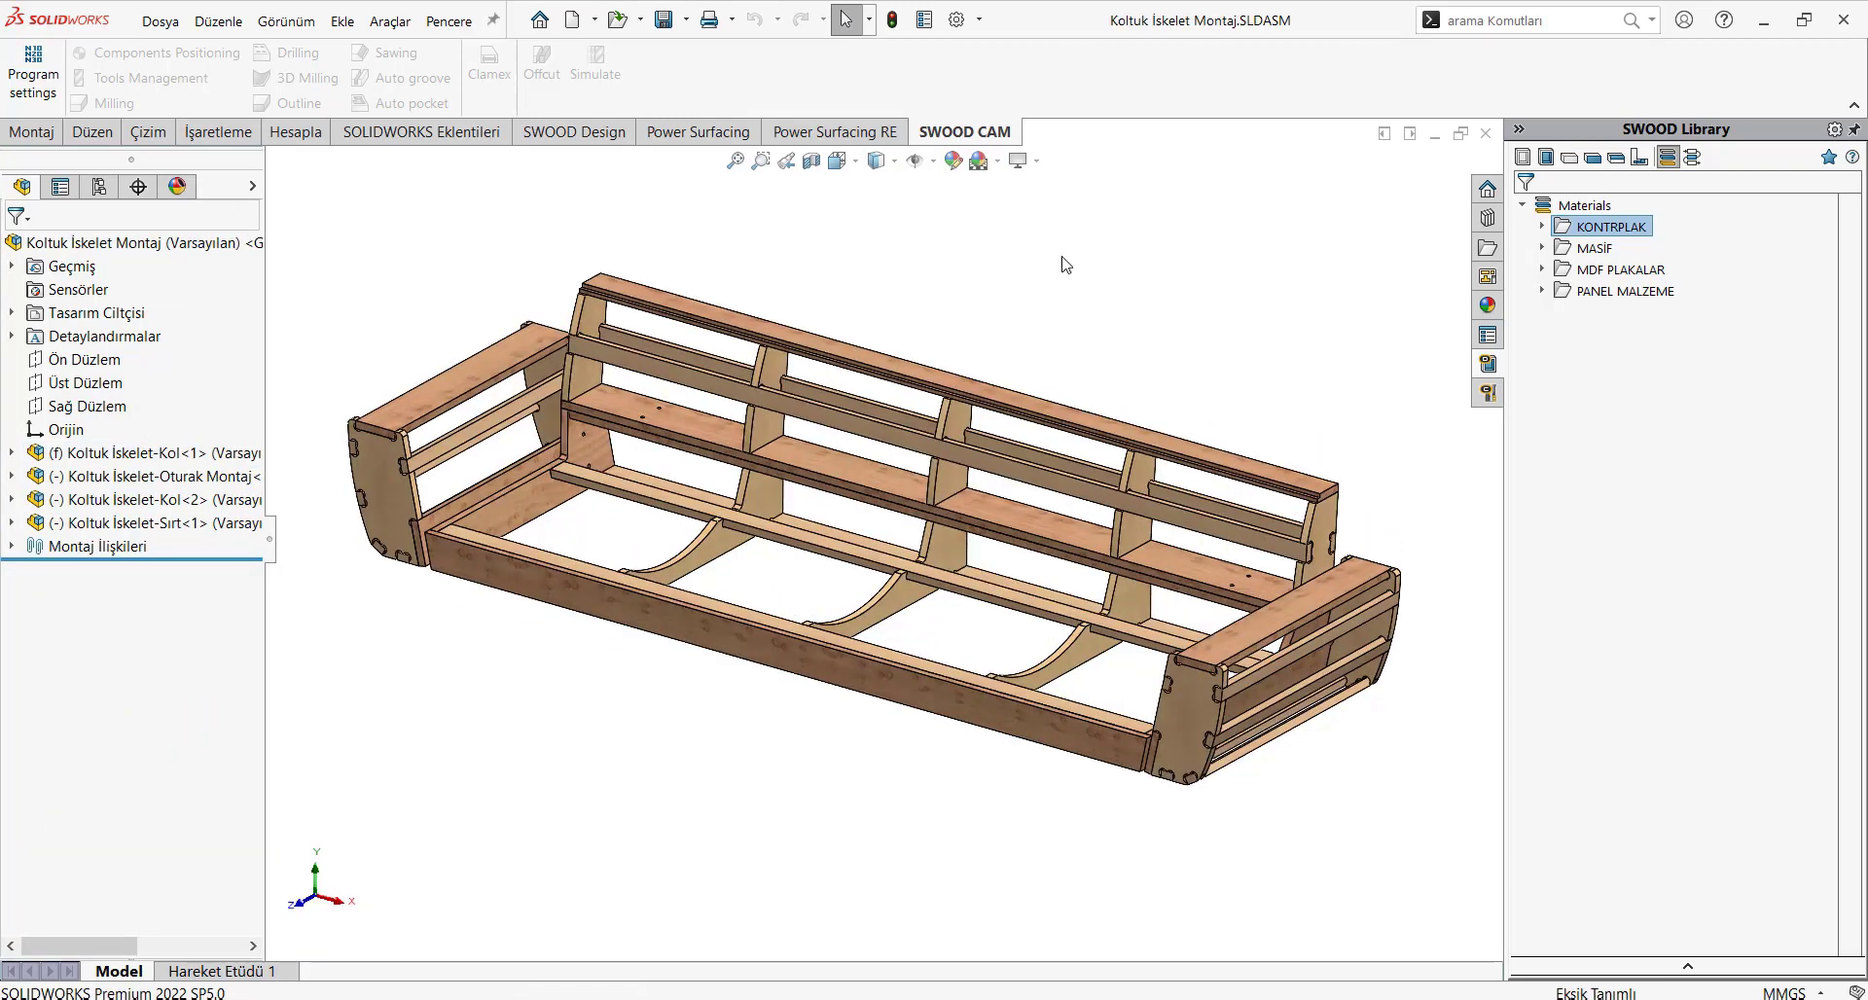
{"action": "left_click", "coordinate": [618, 146]}
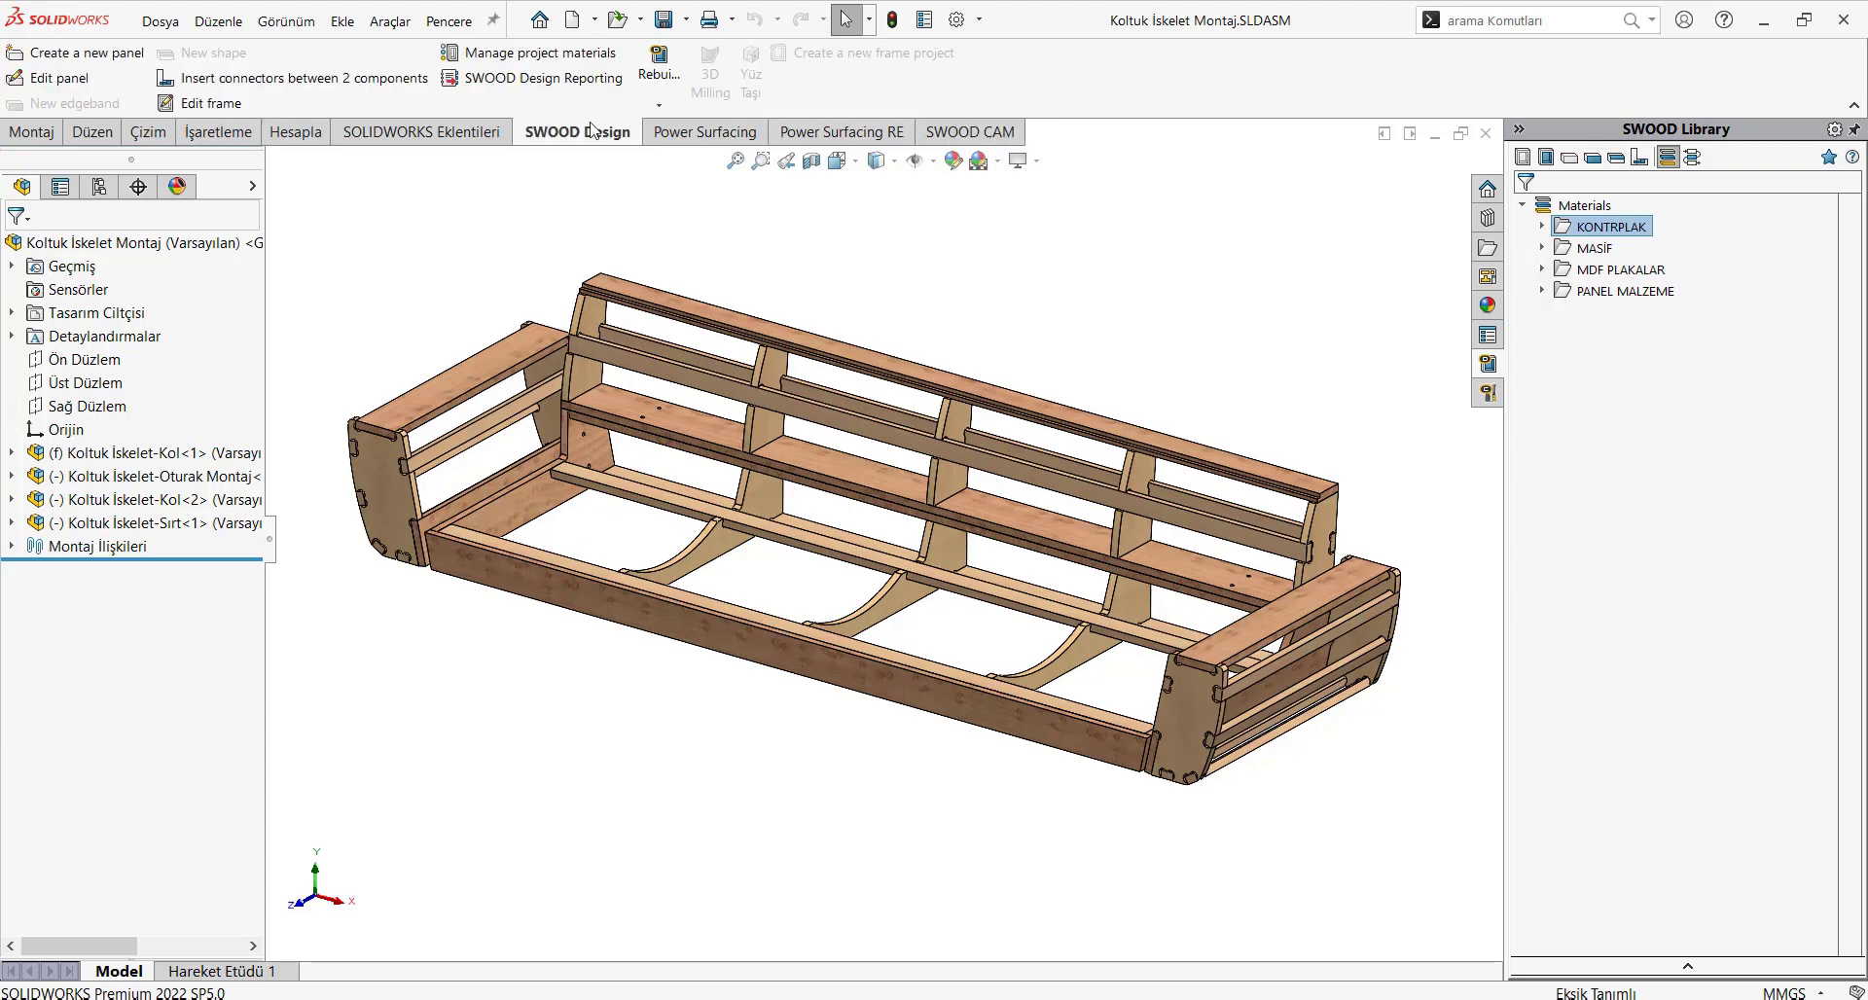
{"action": "left_click", "coordinate": [552, 60]}
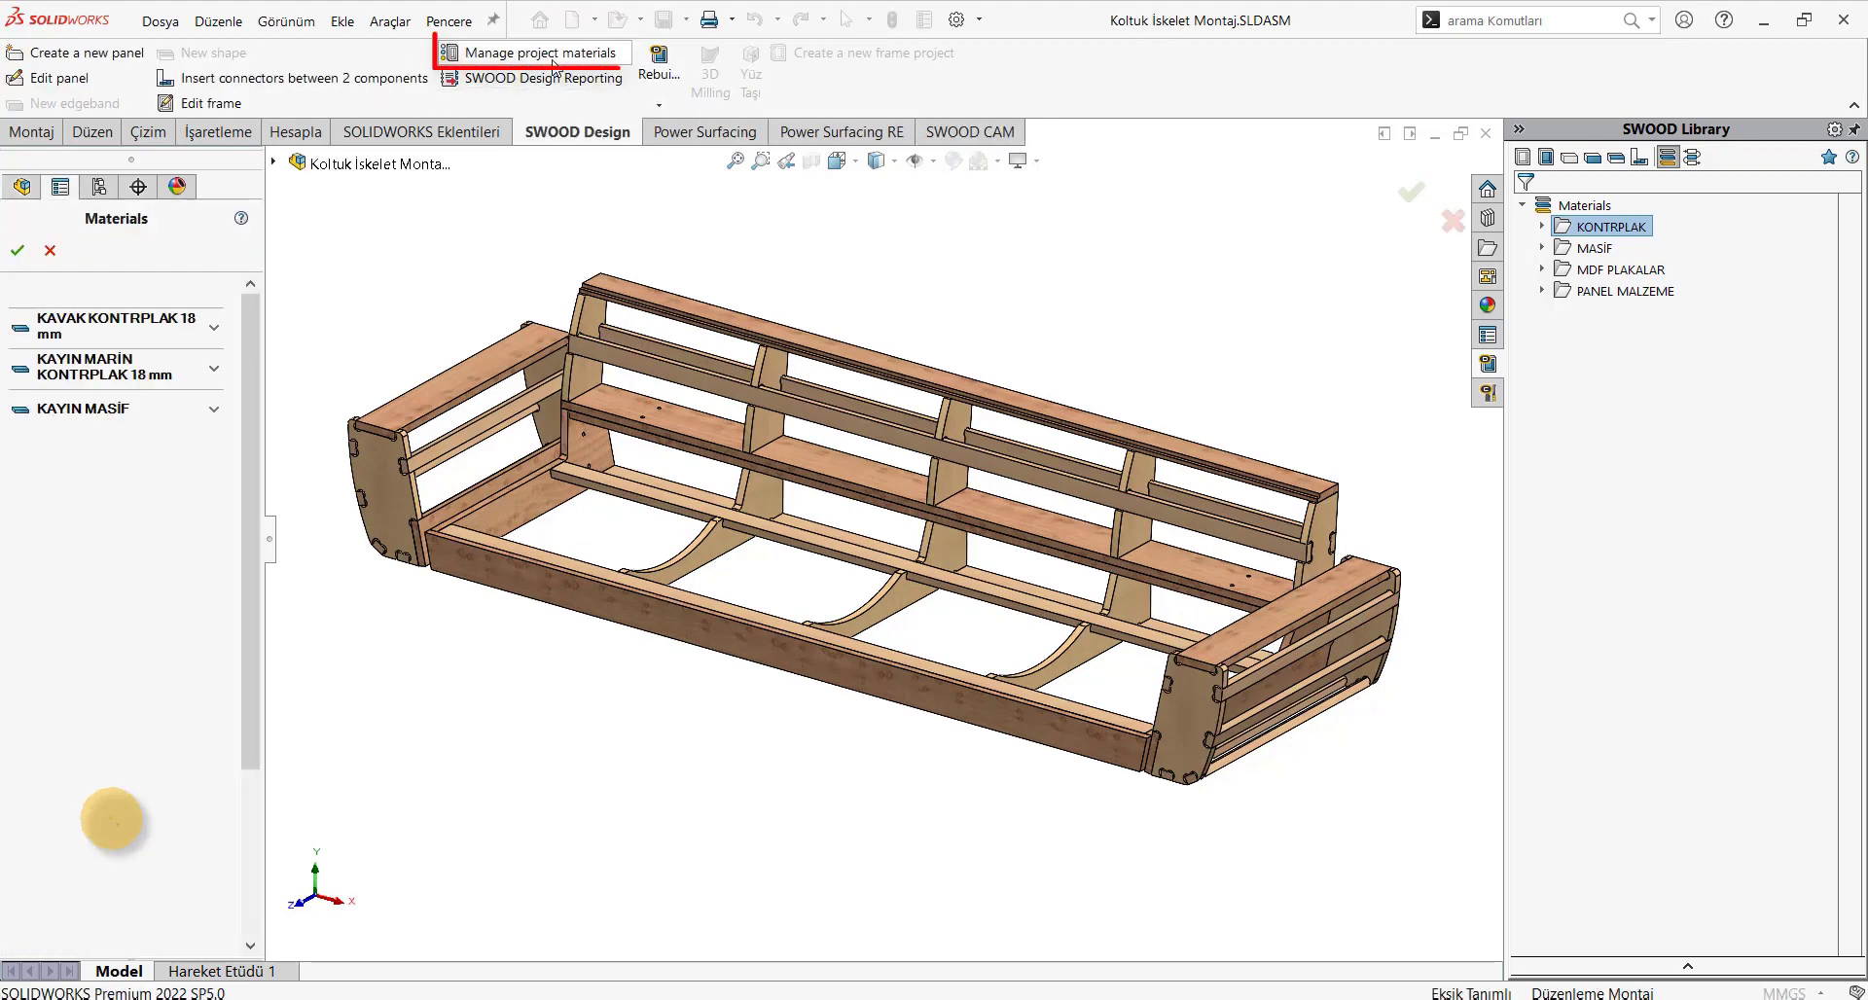
Review the parts assigned to KAVAK KONTRPLAK 18 mm, KAYIN MARİN KONTRPLAK 18 mm and KAYIN MASİF
{"action": "left_click", "coordinate": [156, 330]}
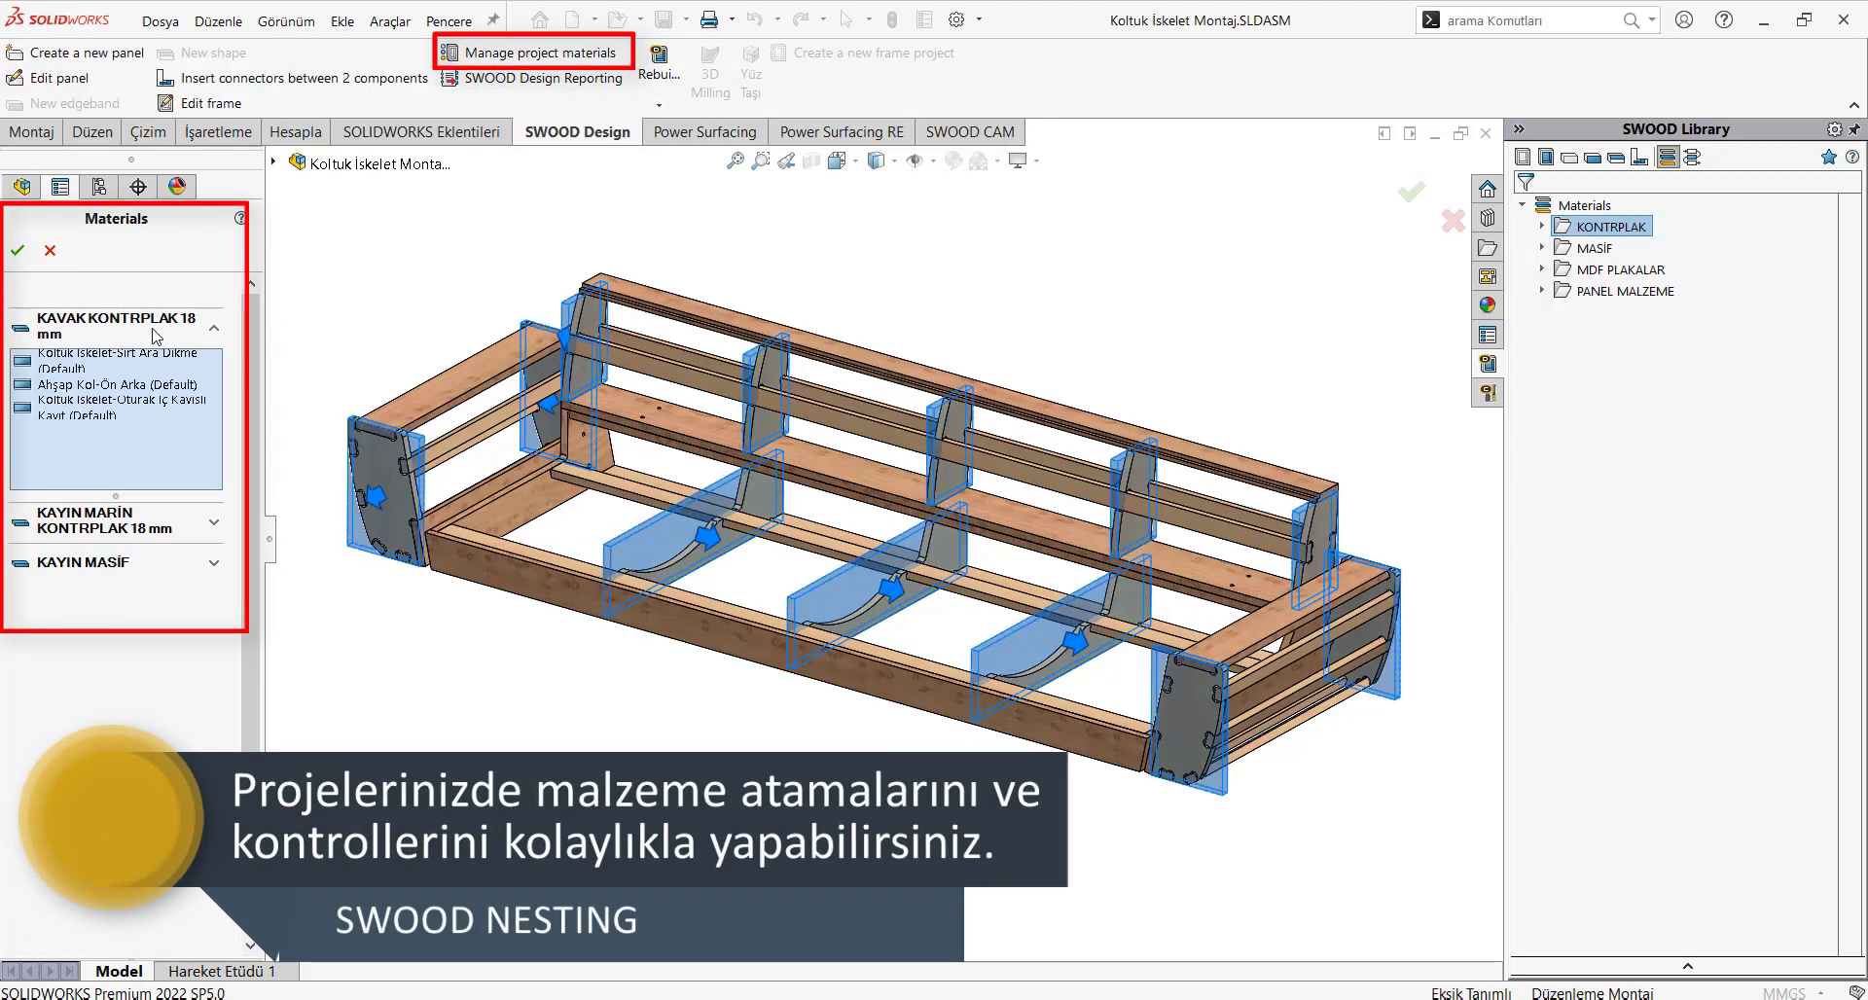
{"action": "left_click", "coordinate": [151, 528]}
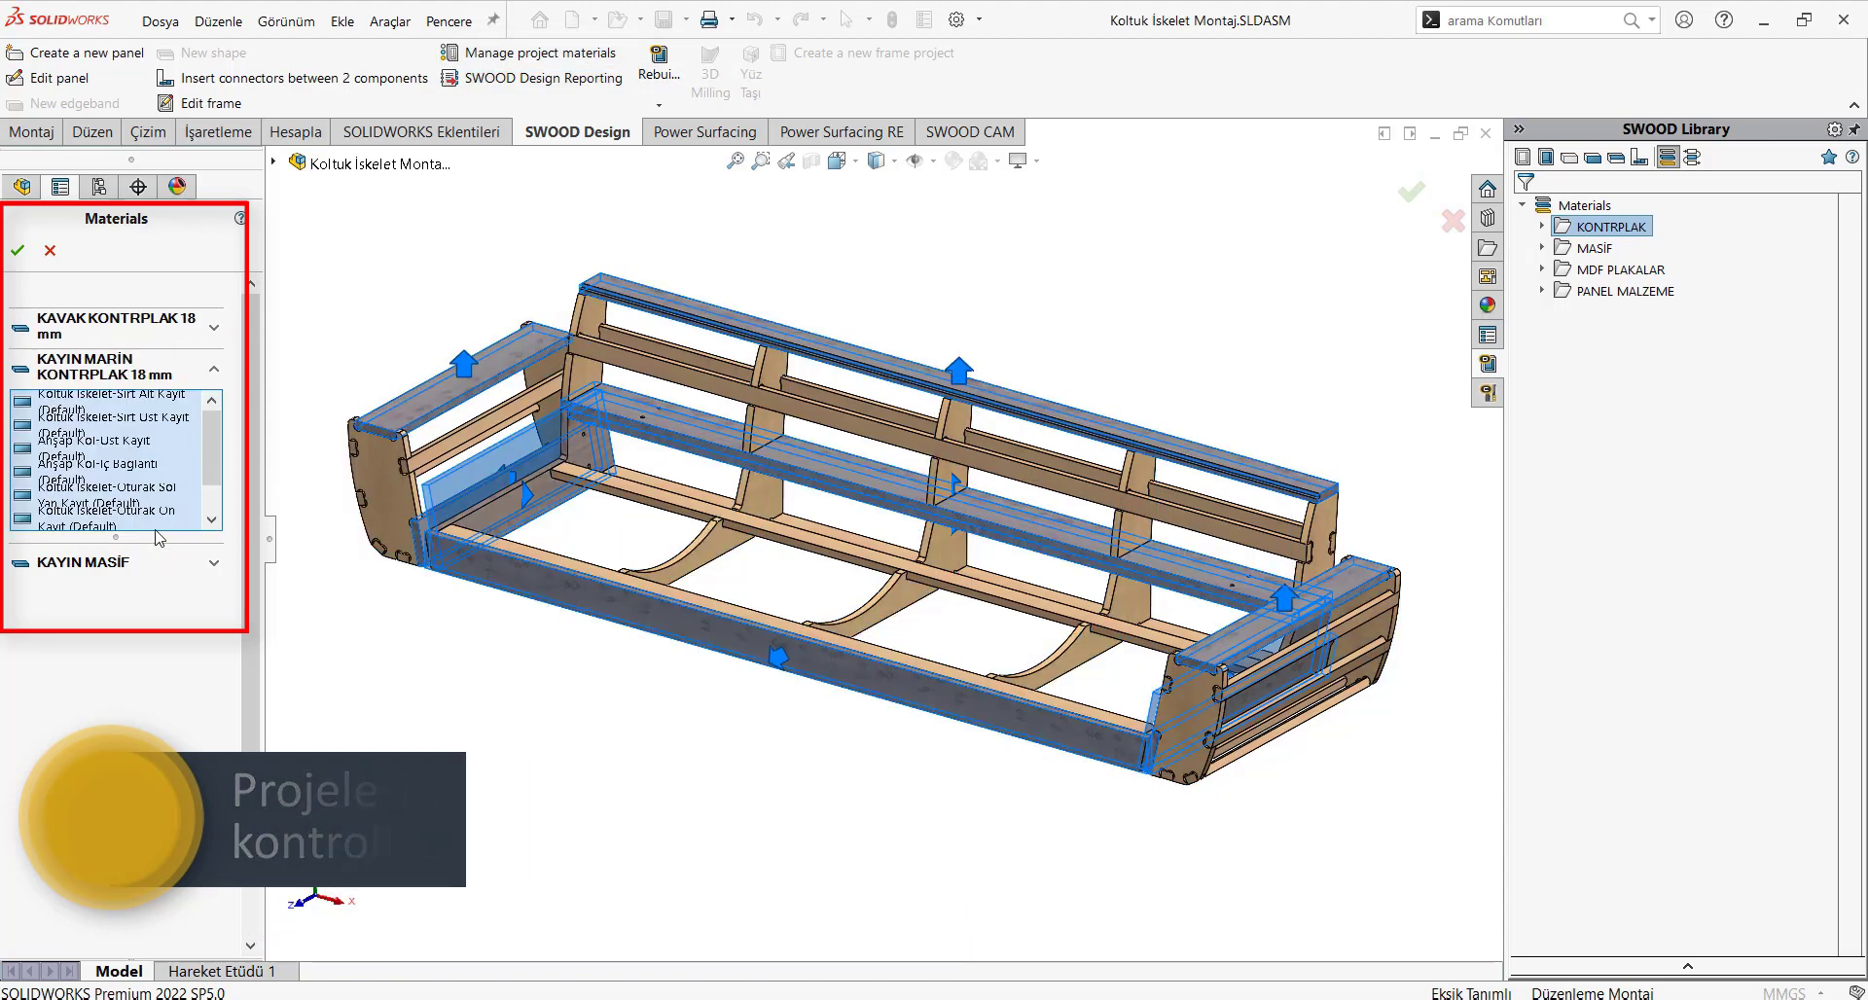
{"action": "left_click", "coordinate": [149, 567]}
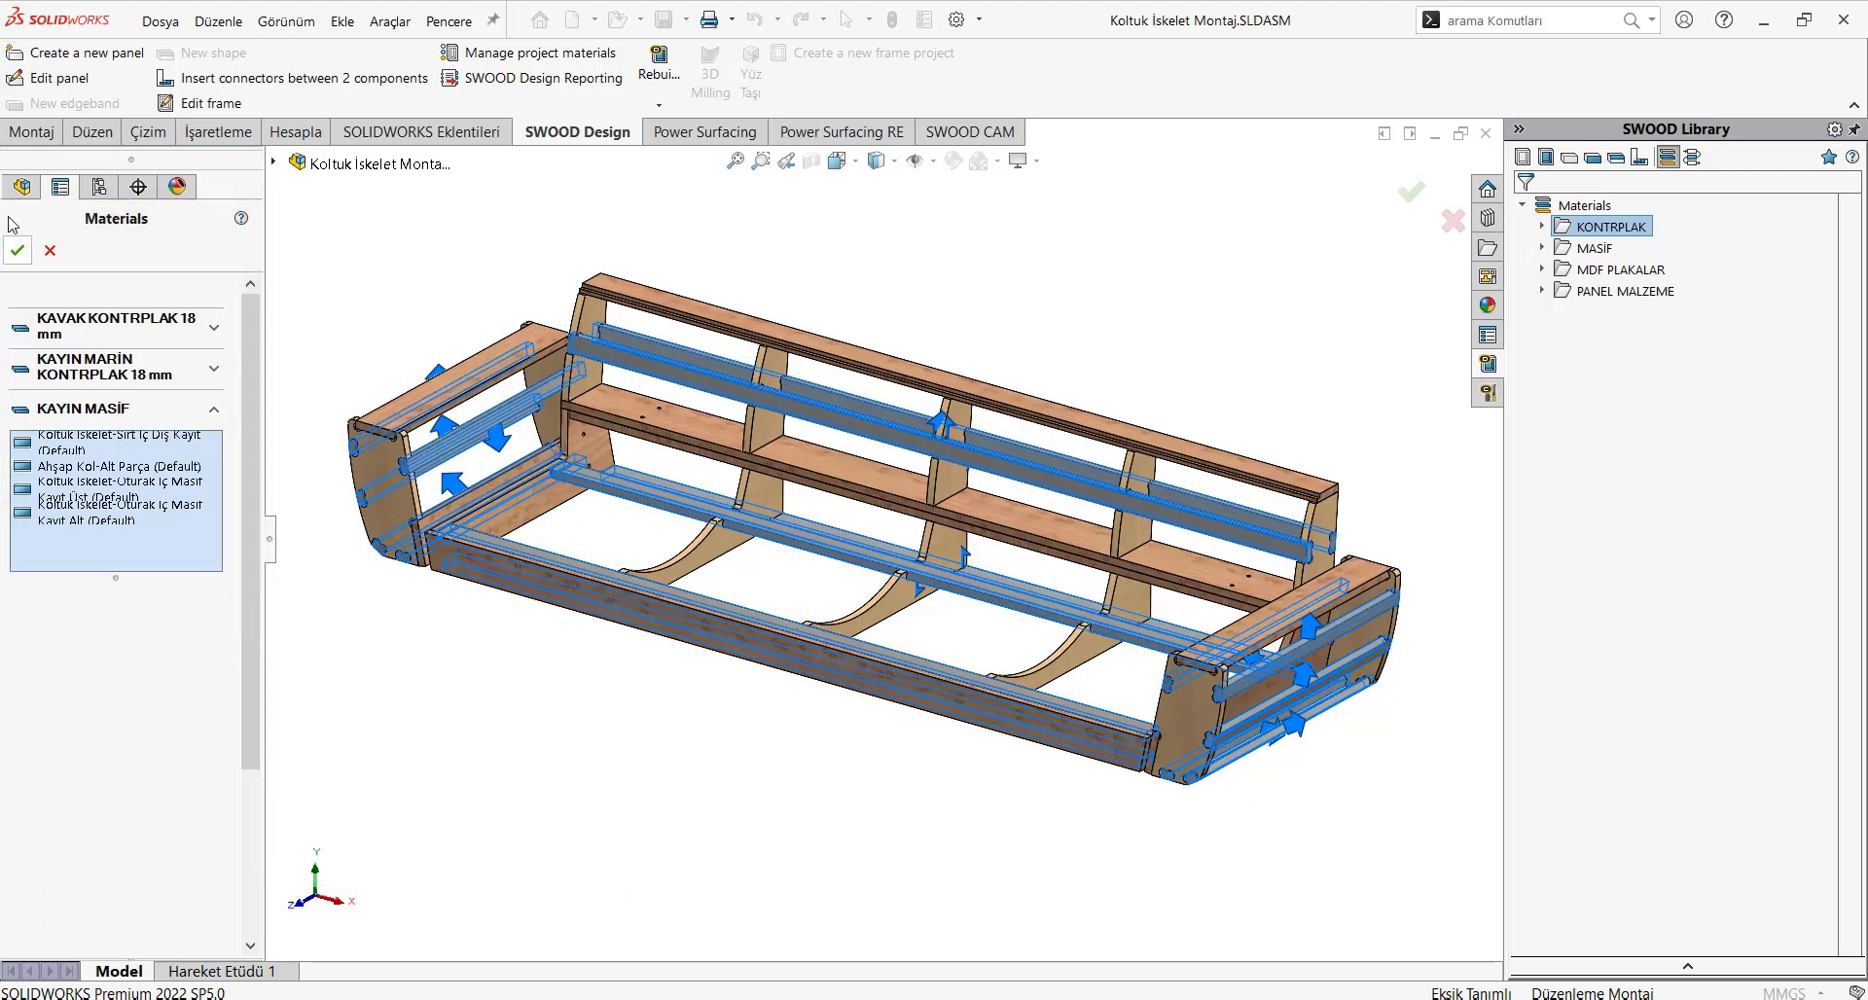
{"action": "left_click", "coordinate": [16, 250]}
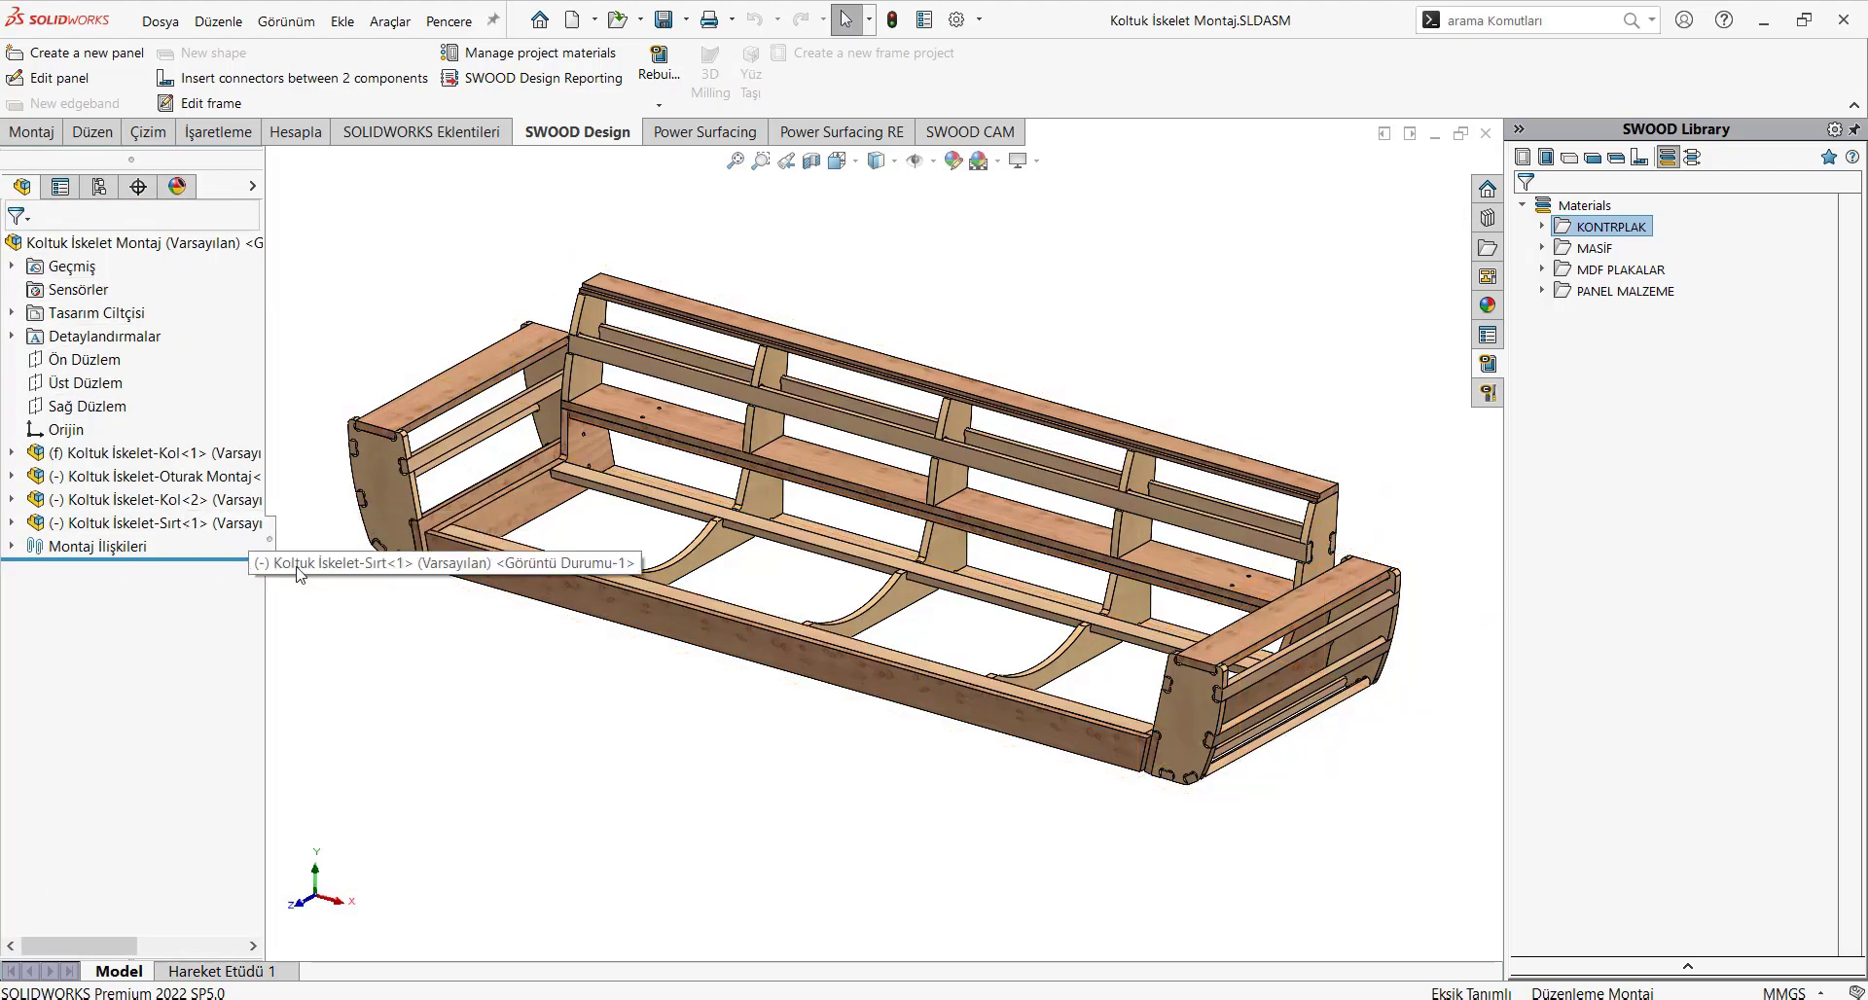
Expand the KONTRPLAK plywood and MASİF solid wood materials in the SWOOD Library
{"action": "left_click", "coordinate": [1543, 228]}
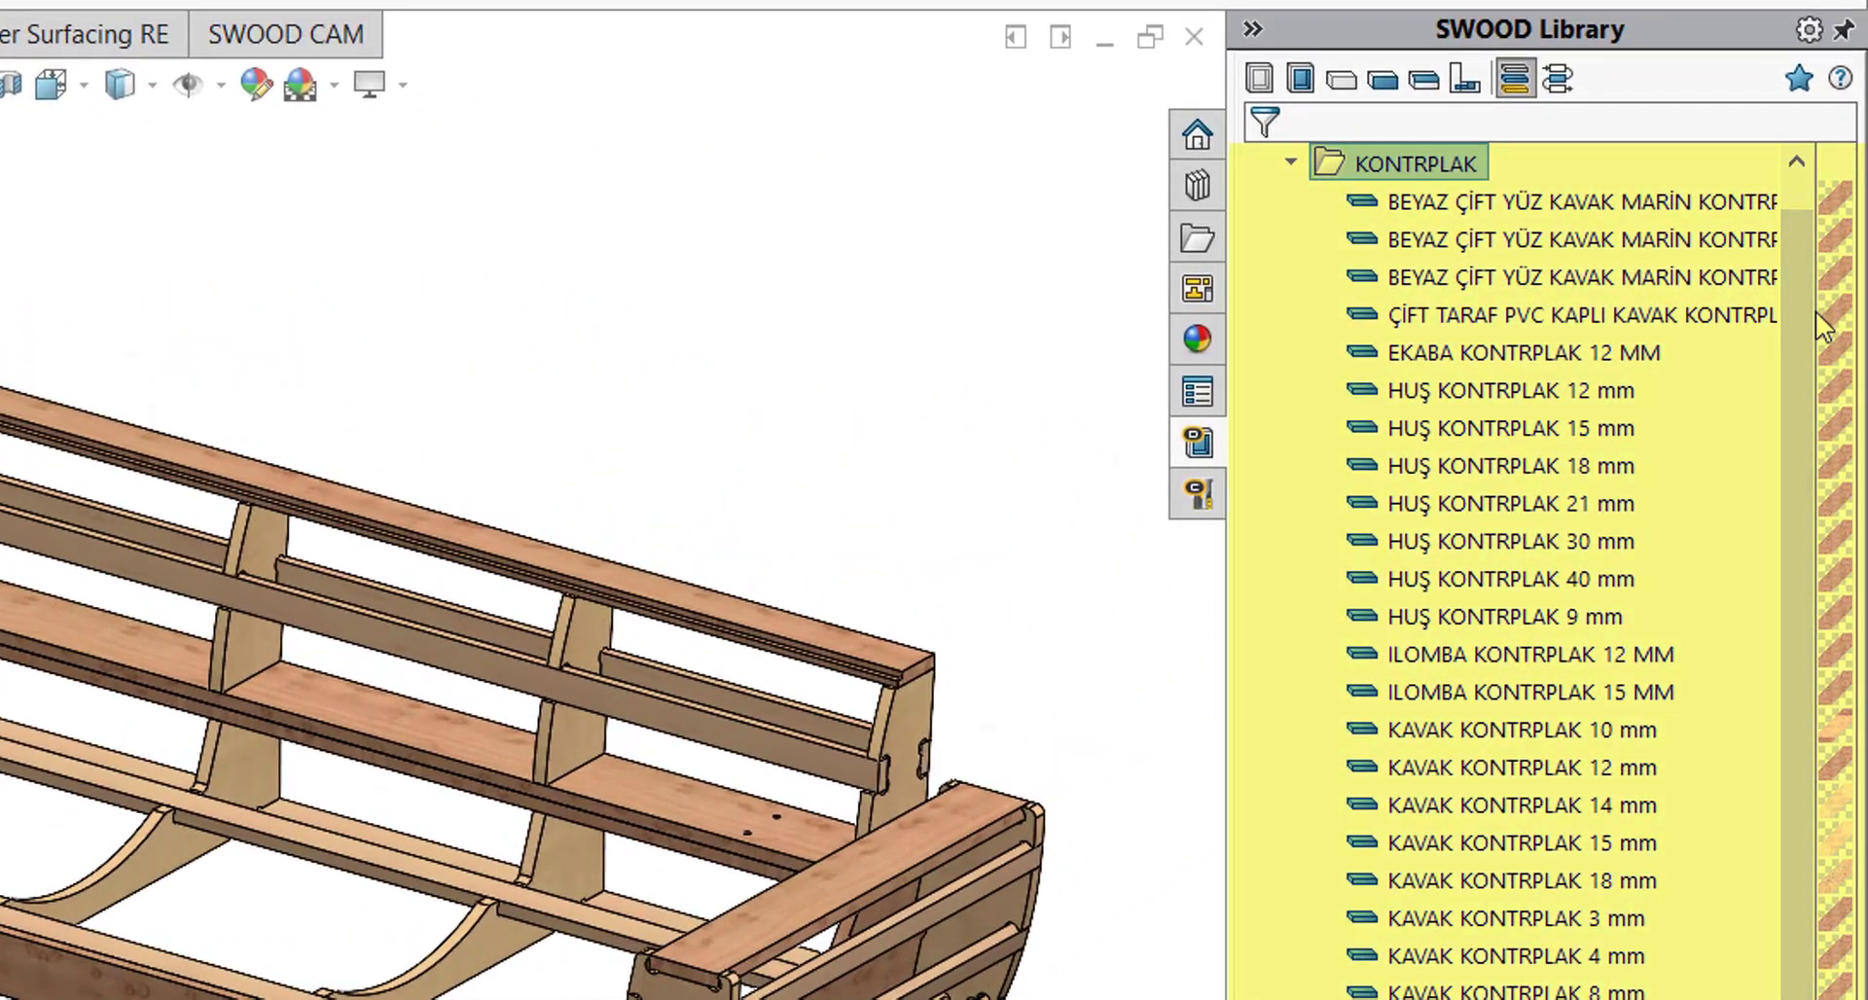
{"action": "left_click_drag", "start_coordinate": [1796, 369], "coordinate": [1770, 526]}
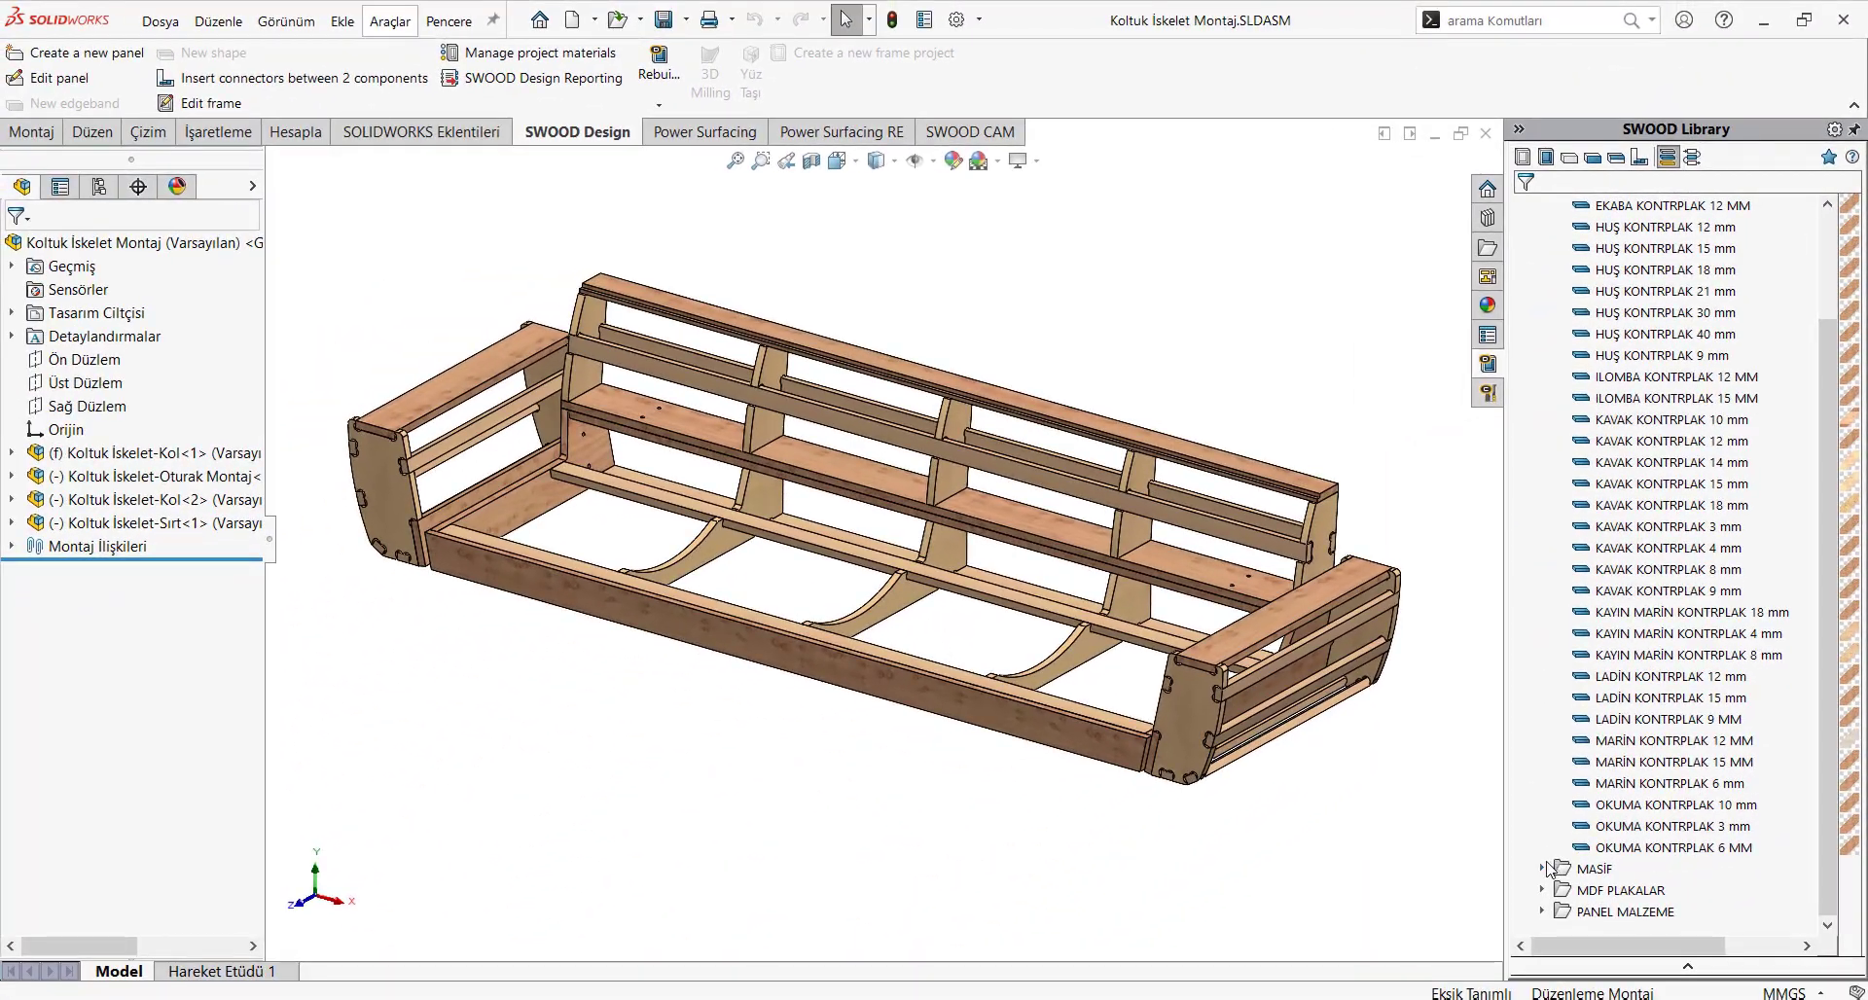
{"action": "left_click", "coordinate": [1546, 867]}
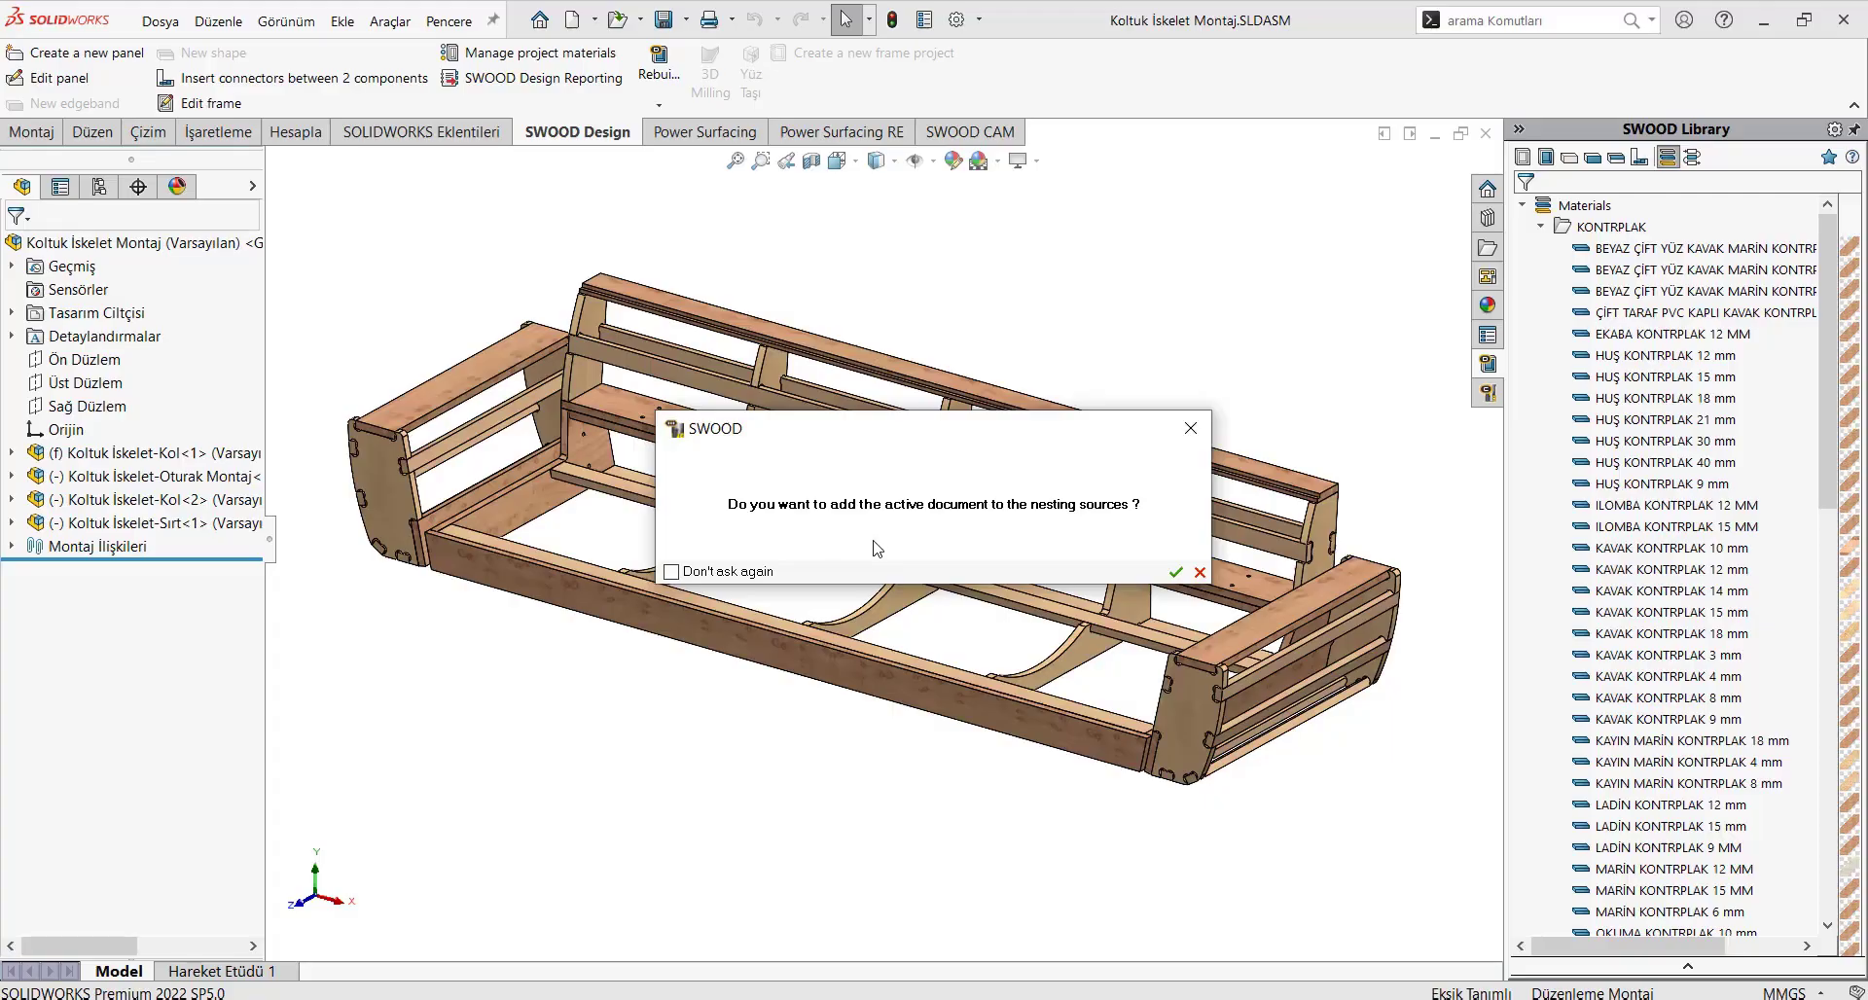
Add Koltuk İskelet Montaj.SLDASM to the nesting sources and set its quantity
{"action": "left_click", "coordinate": [1171, 575]}
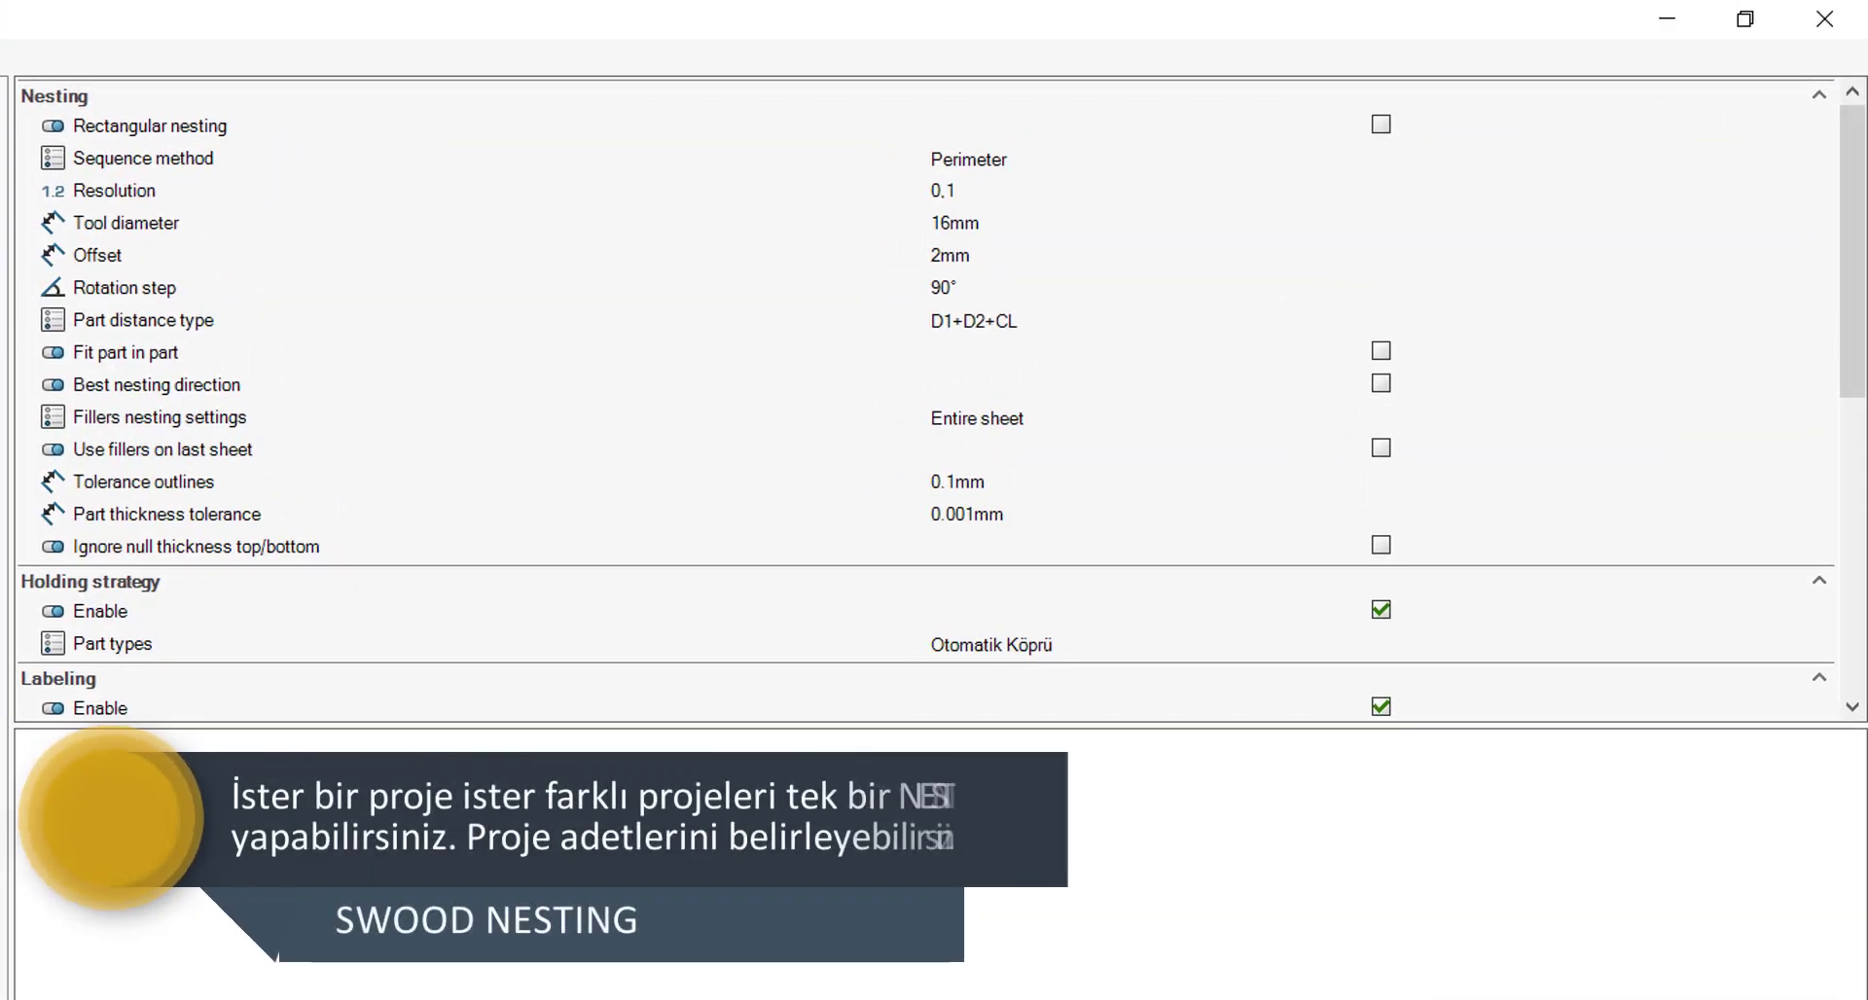
{"action": "left_click", "coordinate": [949, 127]}
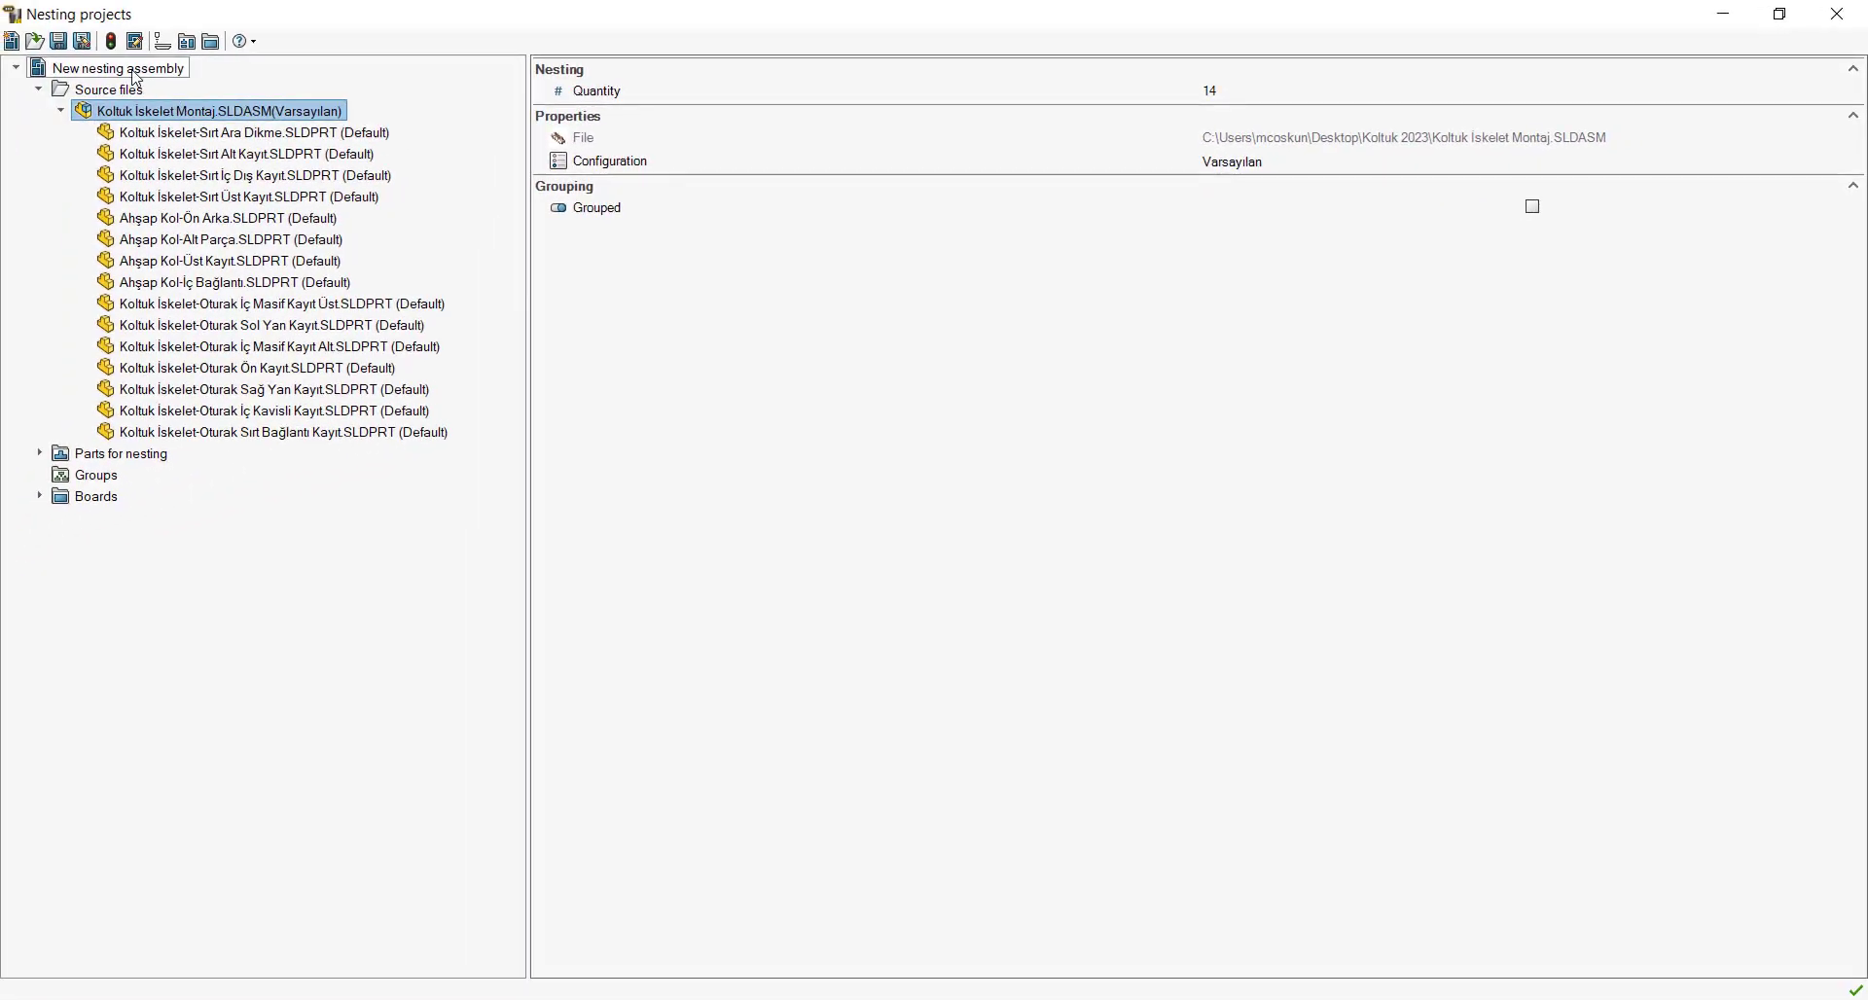
{"action": "left_click", "coordinate": [137, 70]}
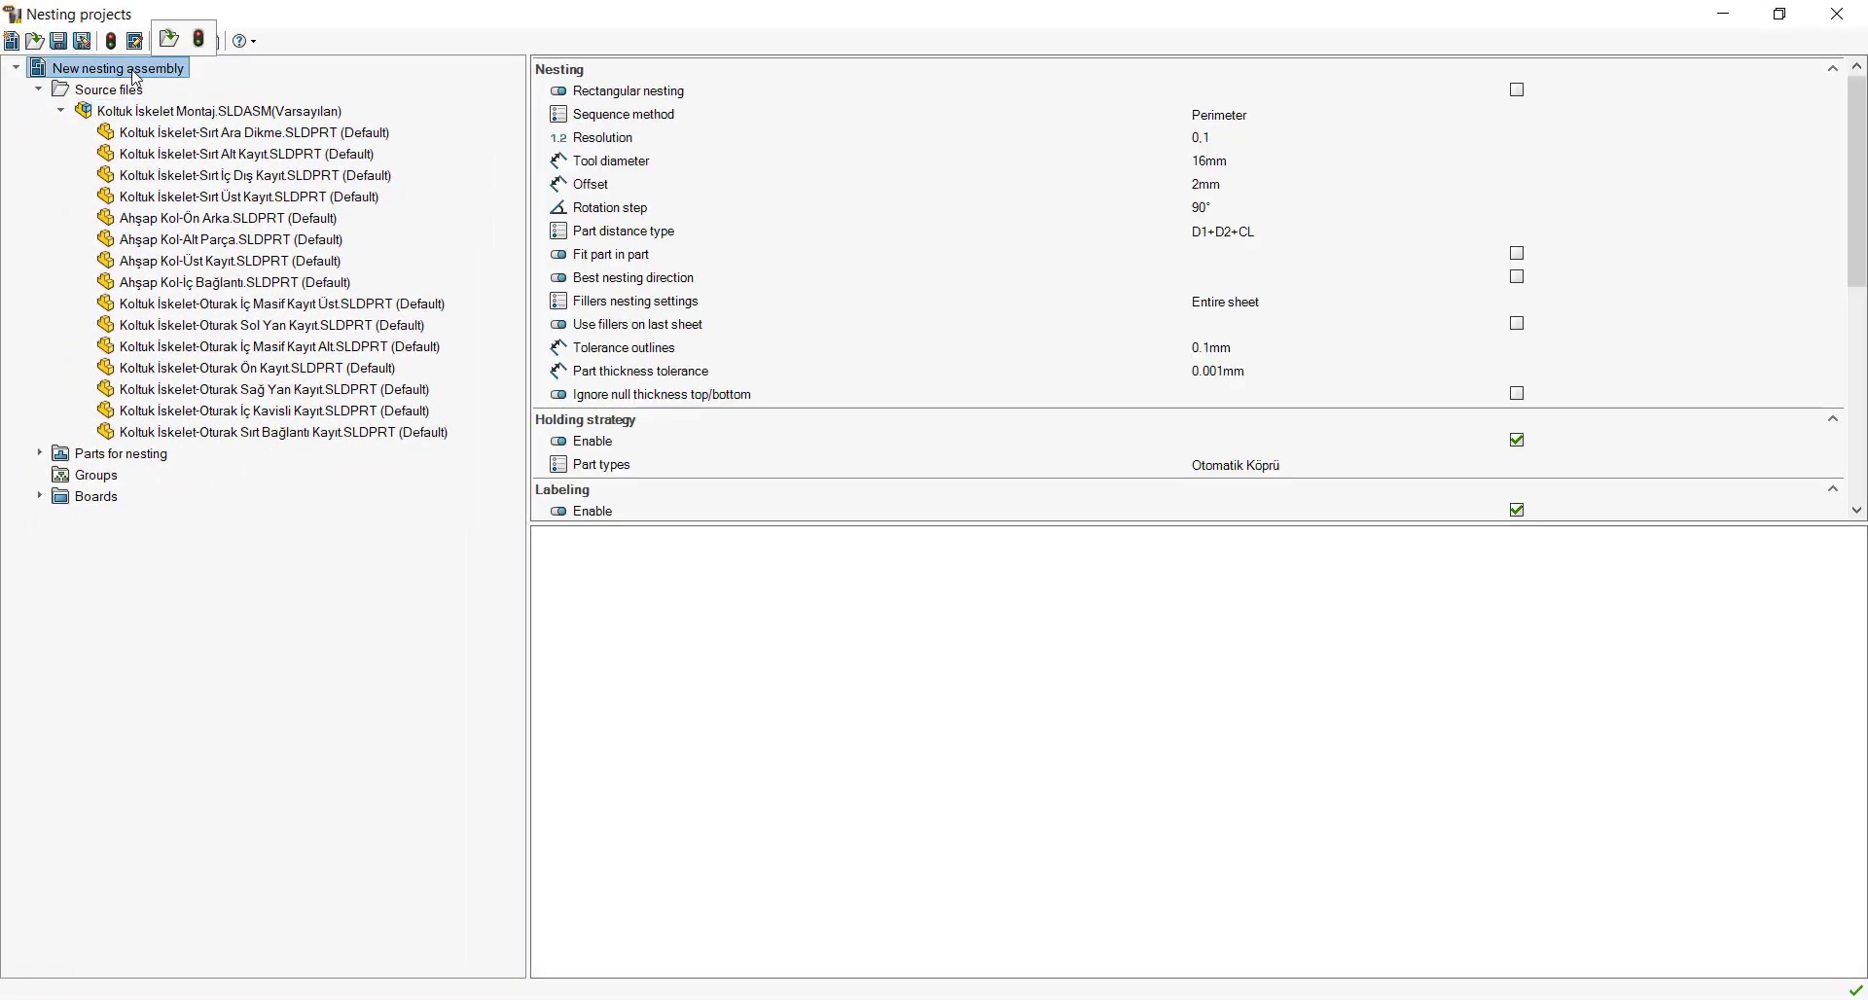
Set tool 10 mm, offset 0 mm, Fit part in part, Best nesting direction, fillers till nested height incl. last sheet
{"action": "left_click", "coordinate": [1223, 168]}
{"action": "type", "text": "10"}
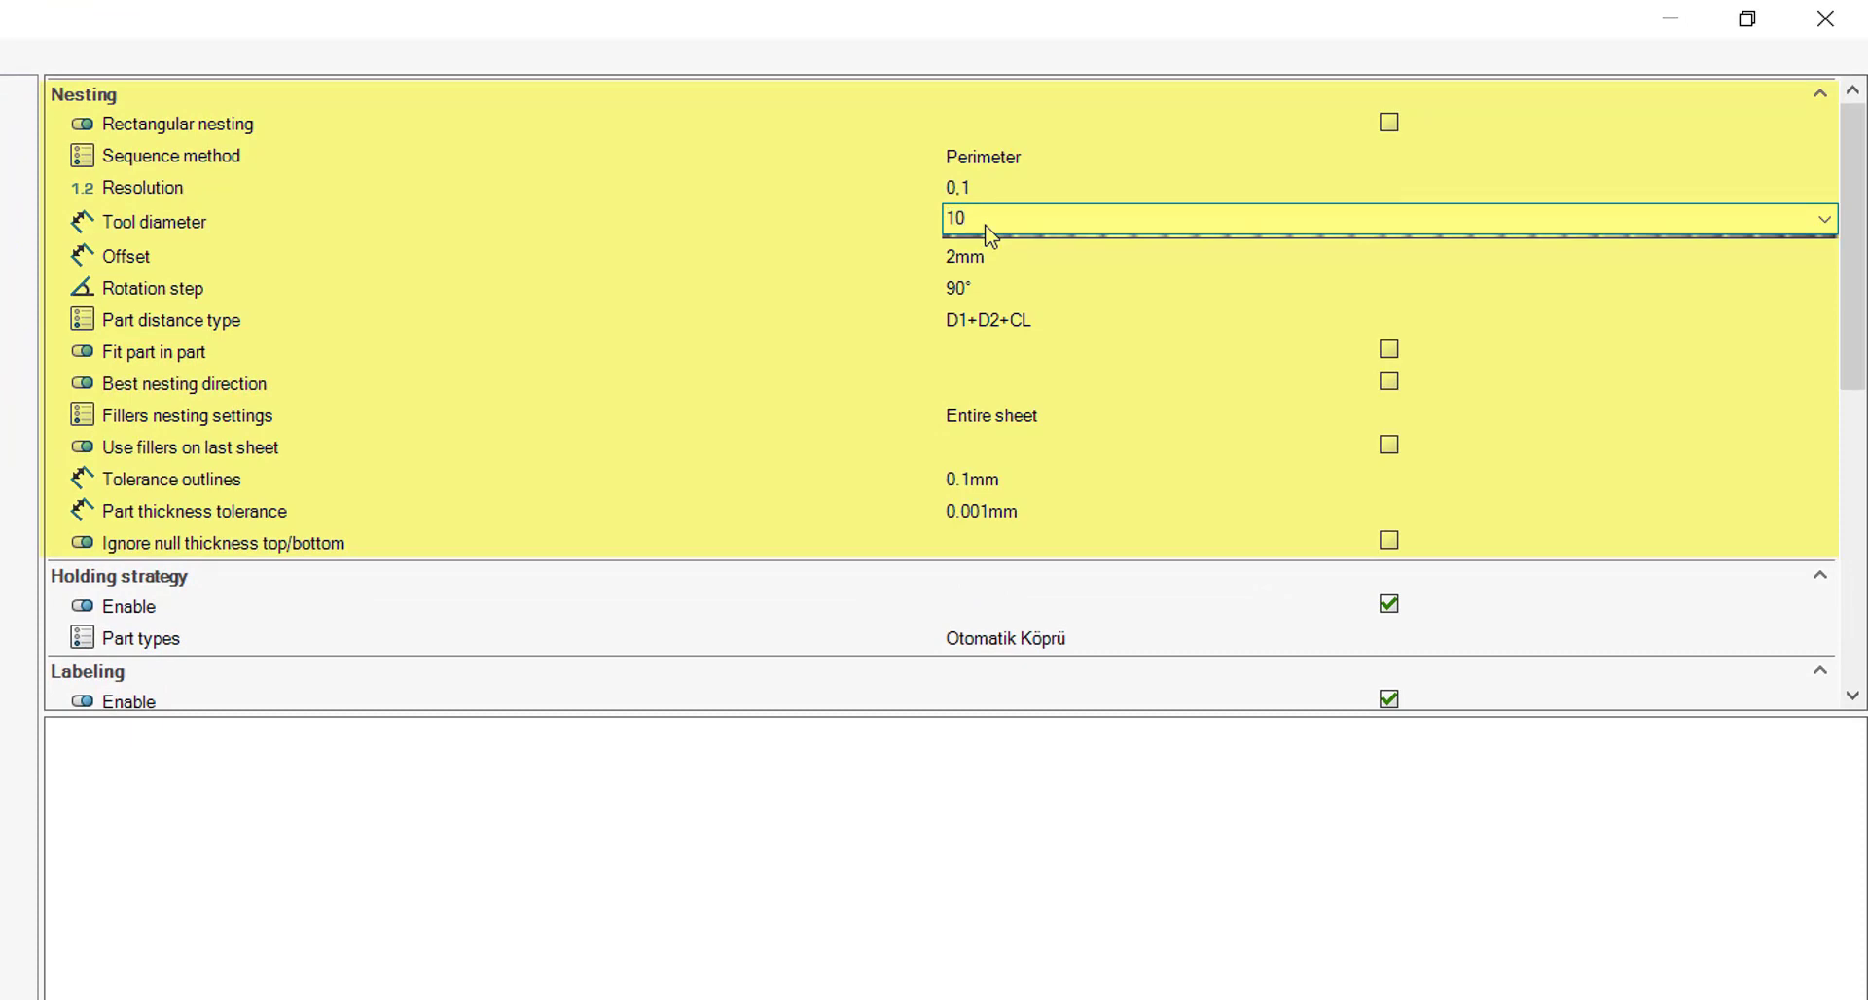
{"action": "left_click", "coordinate": [1007, 259]}
{"action": "type", "text": "0"}
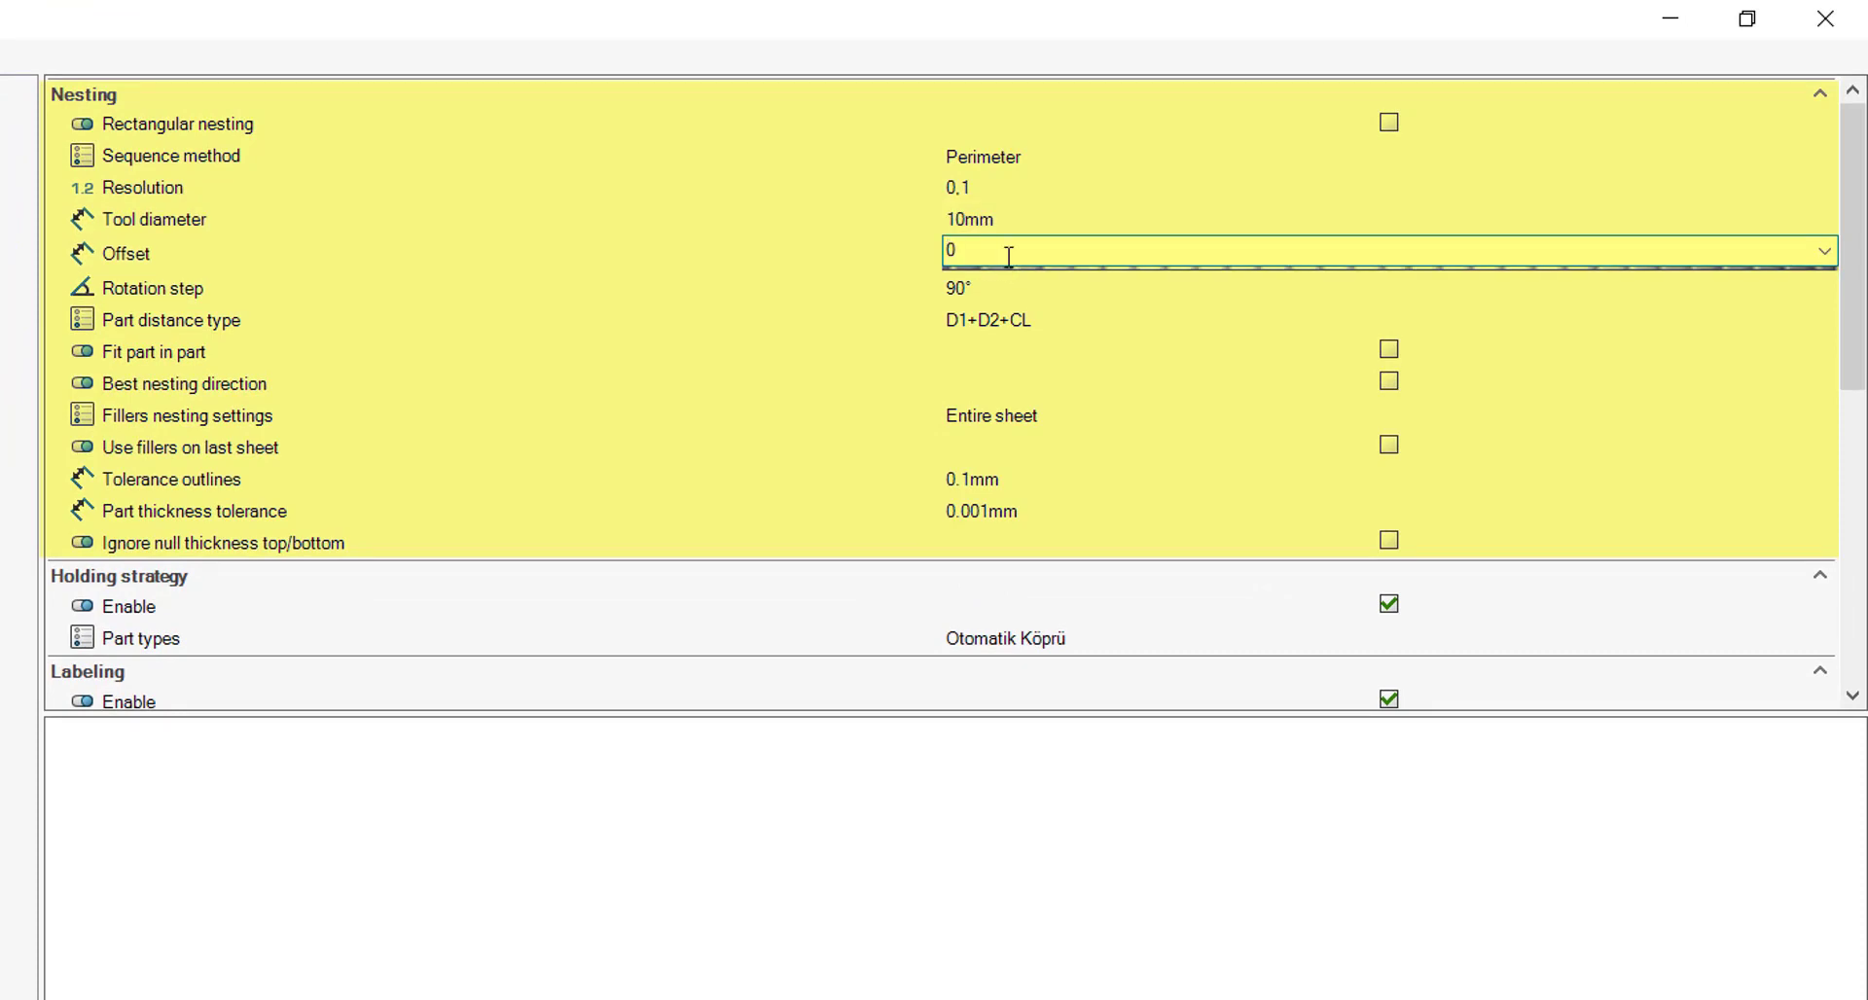
{"action": "left_click", "coordinate": [1390, 346]}
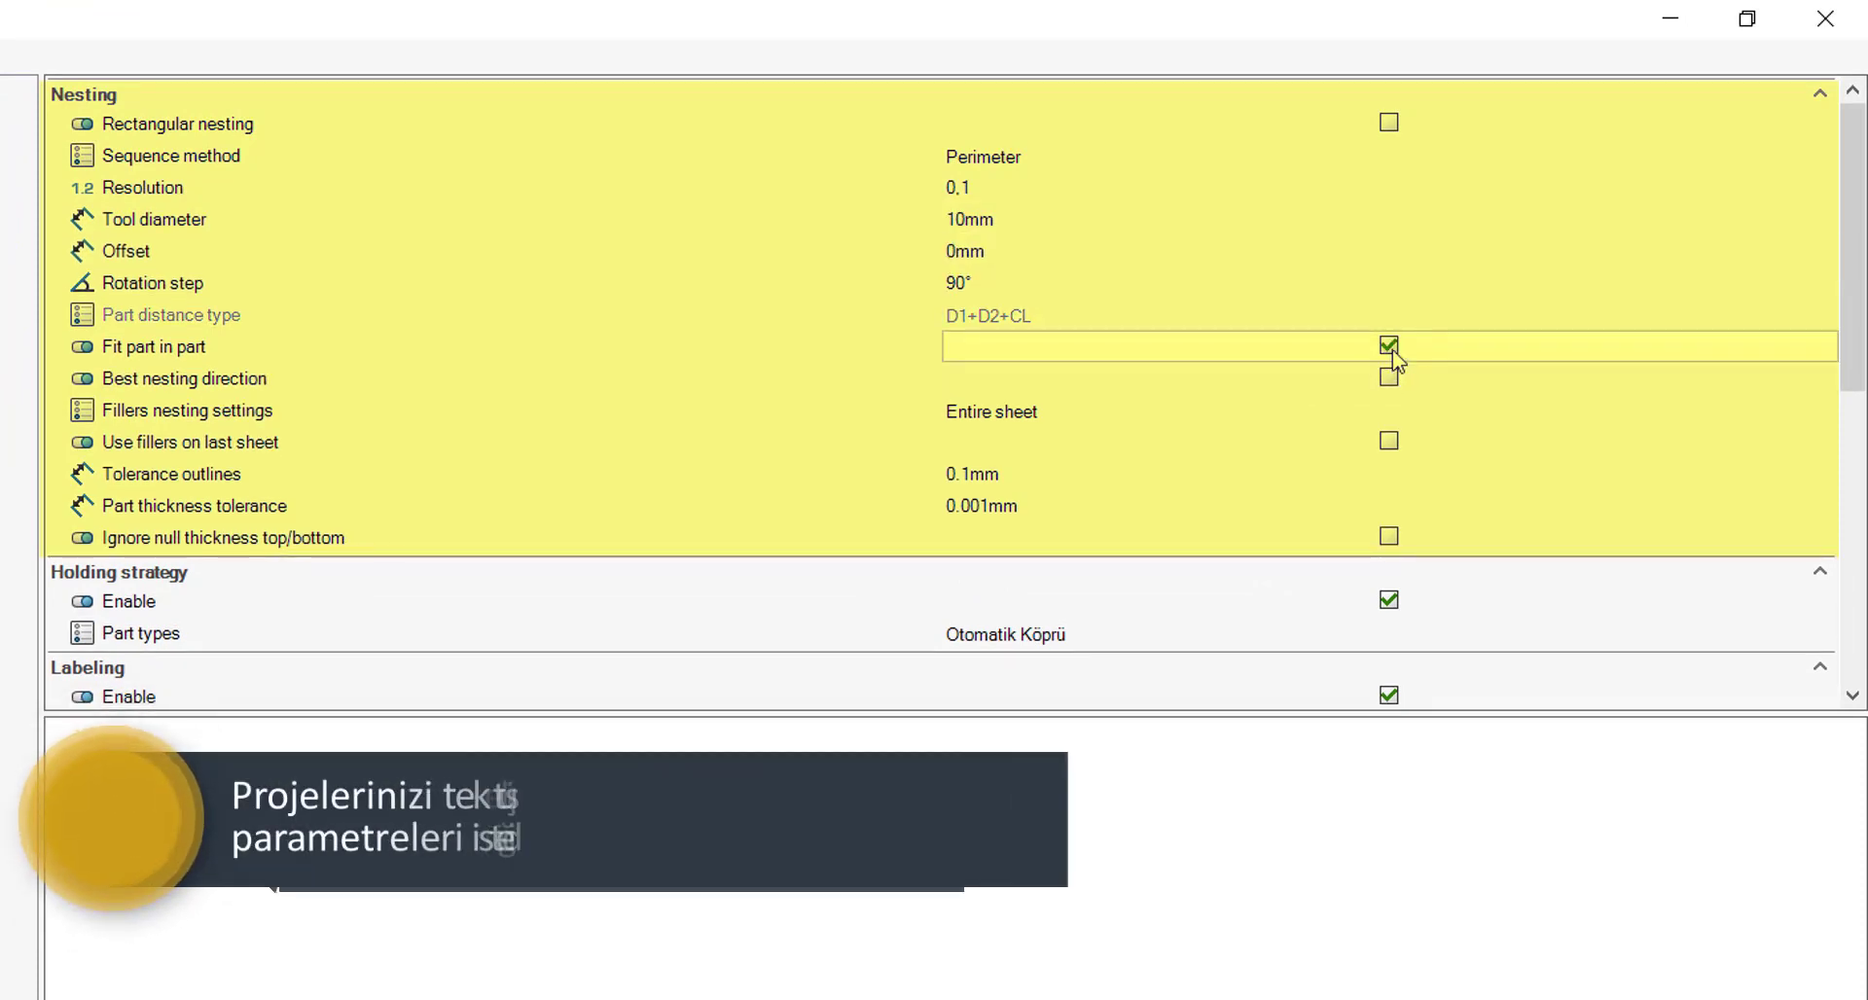
{"action": "left_click", "coordinate": [1389, 377]}
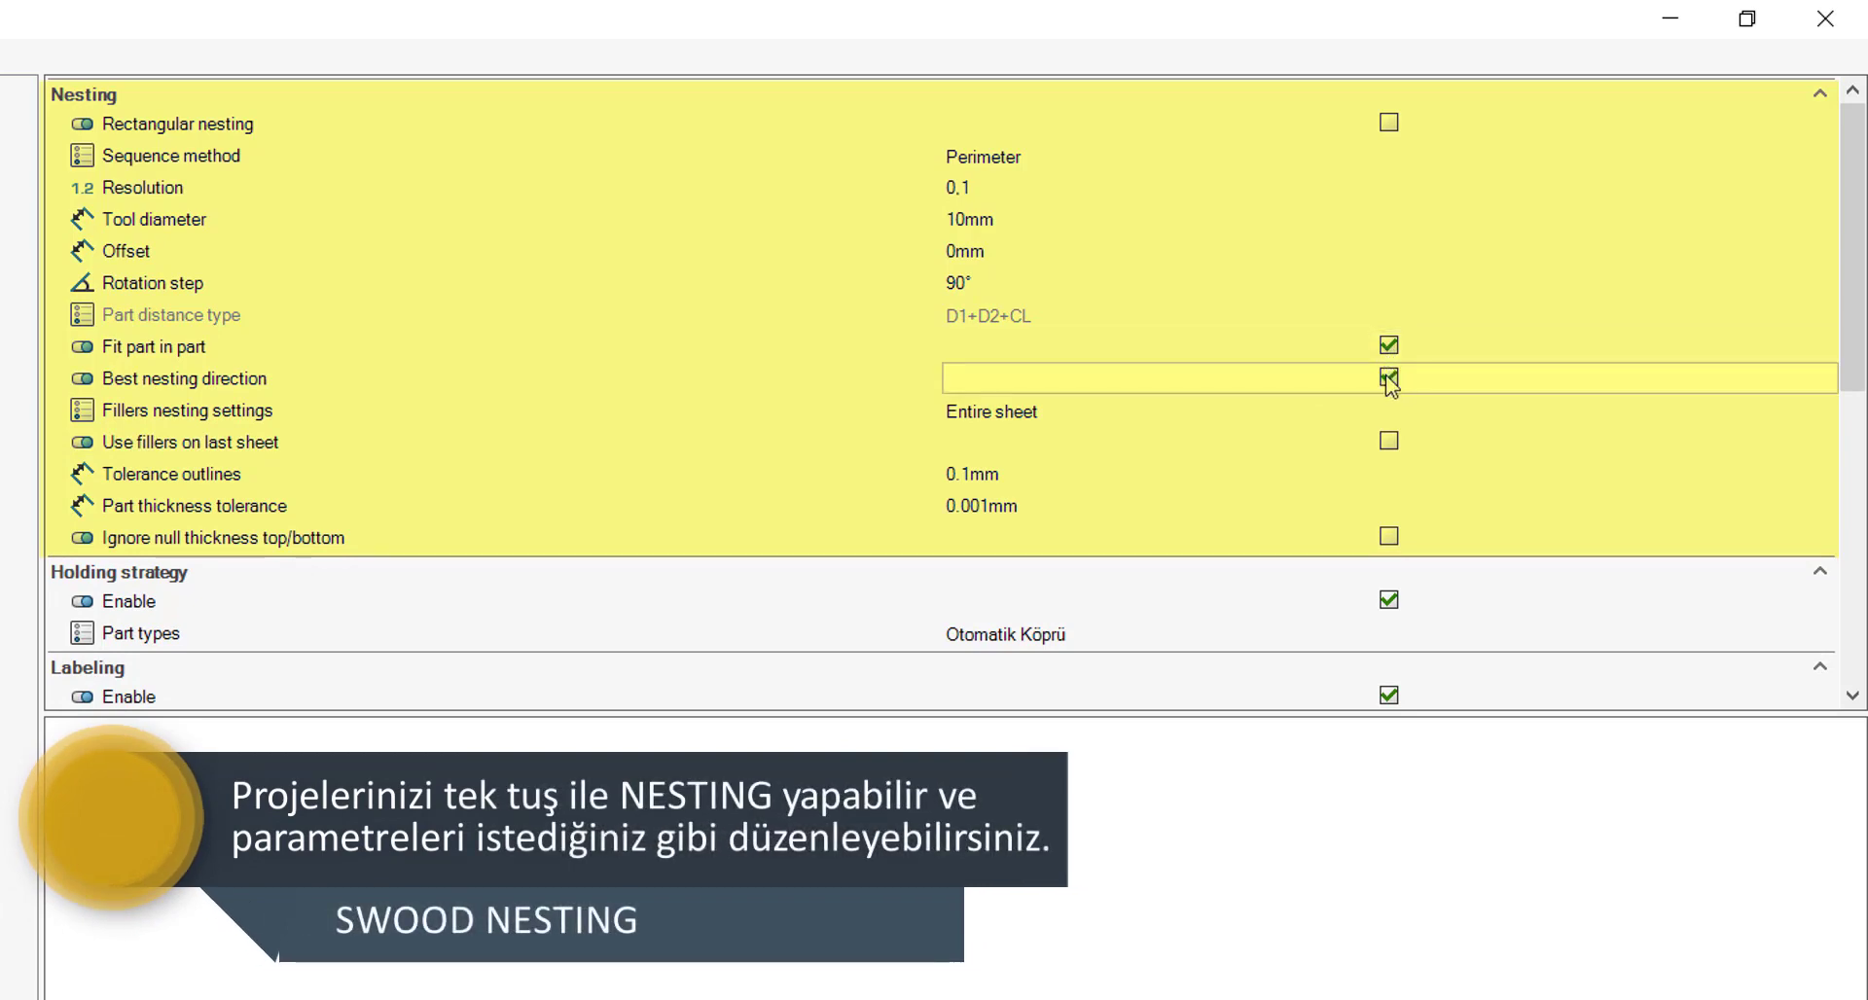
{"action": "left_click", "coordinate": [1383, 416]}
{"action": "left_click", "coordinate": [1375, 422]}
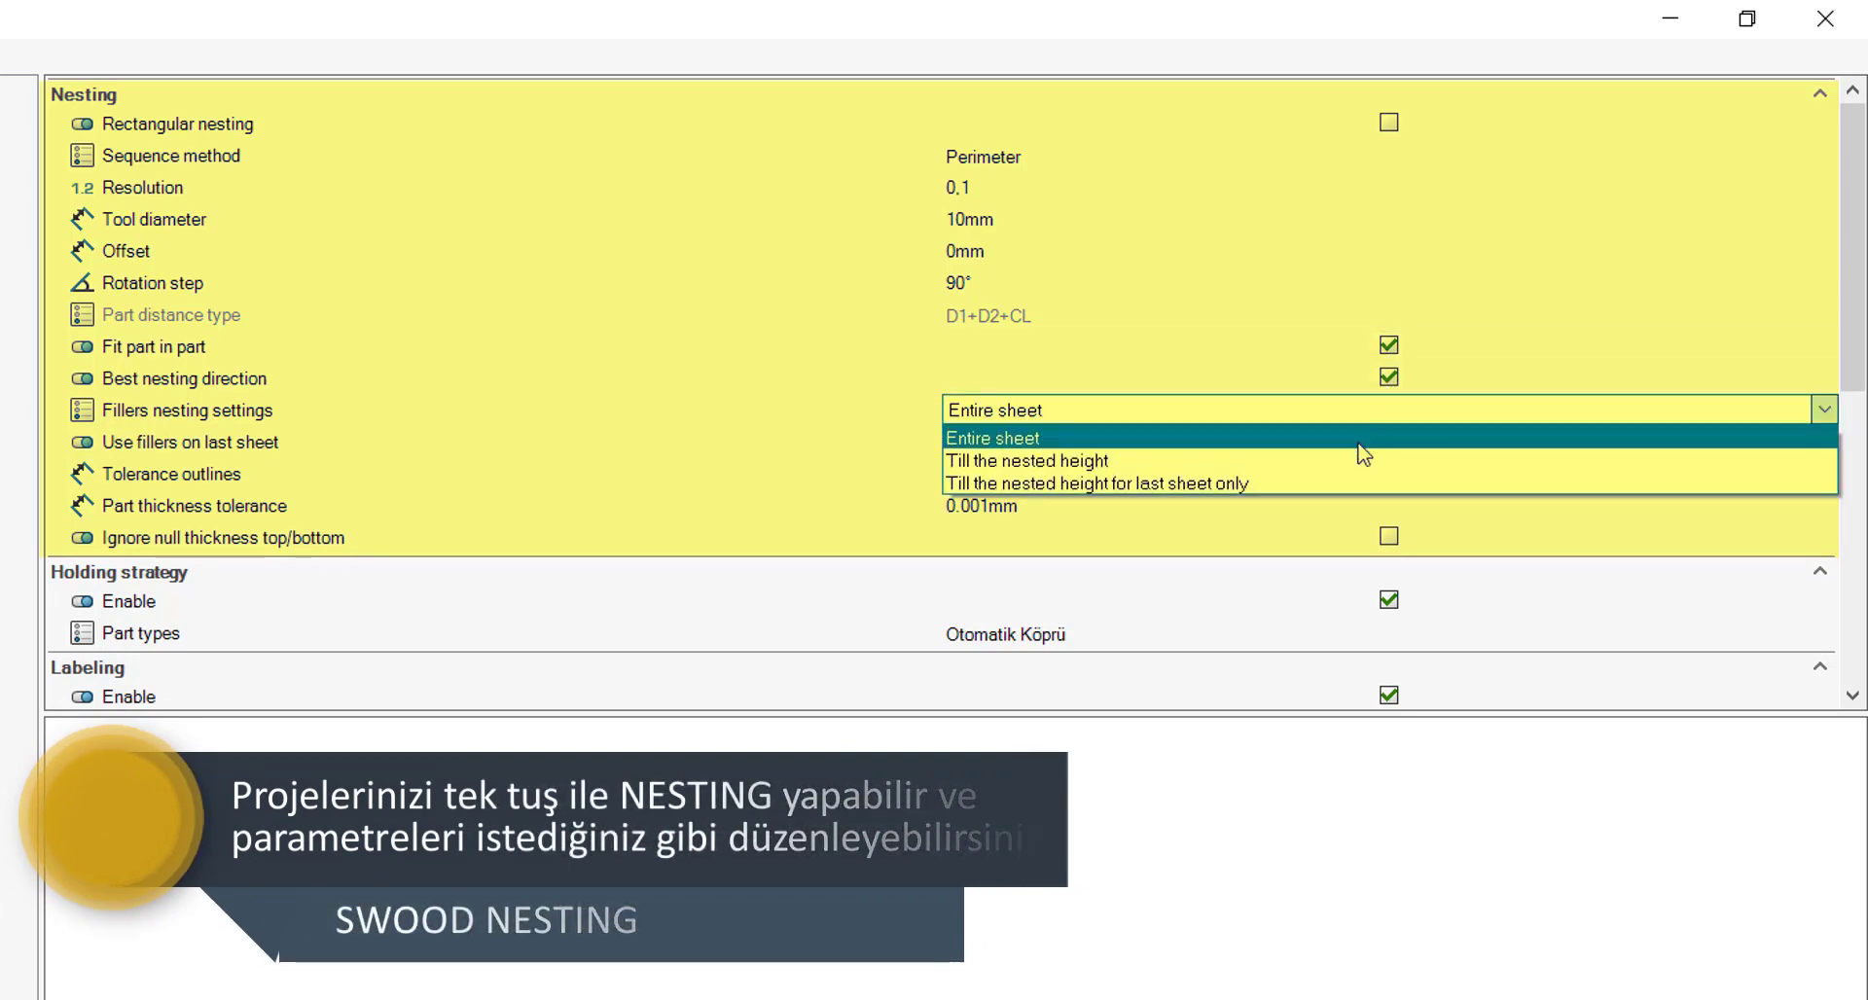
{"action": "left_click", "coordinate": [1362, 460]}
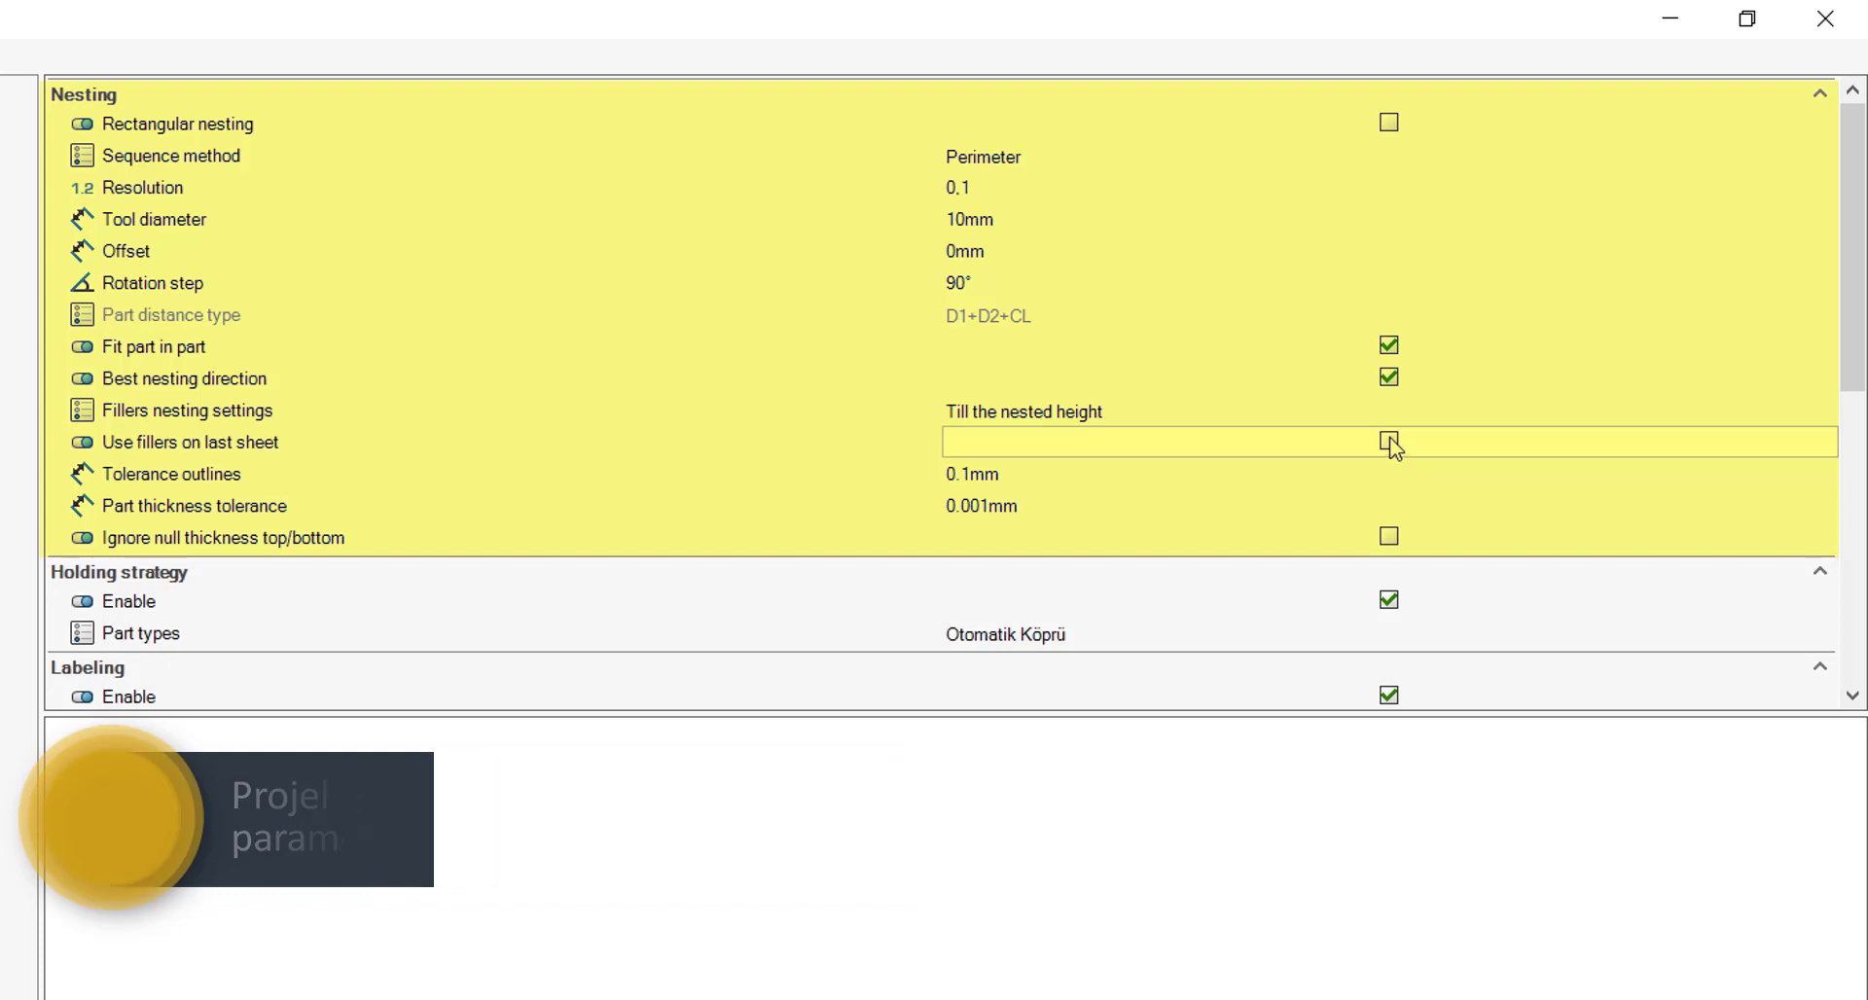
{"action": "left_click", "coordinate": [1389, 442]}
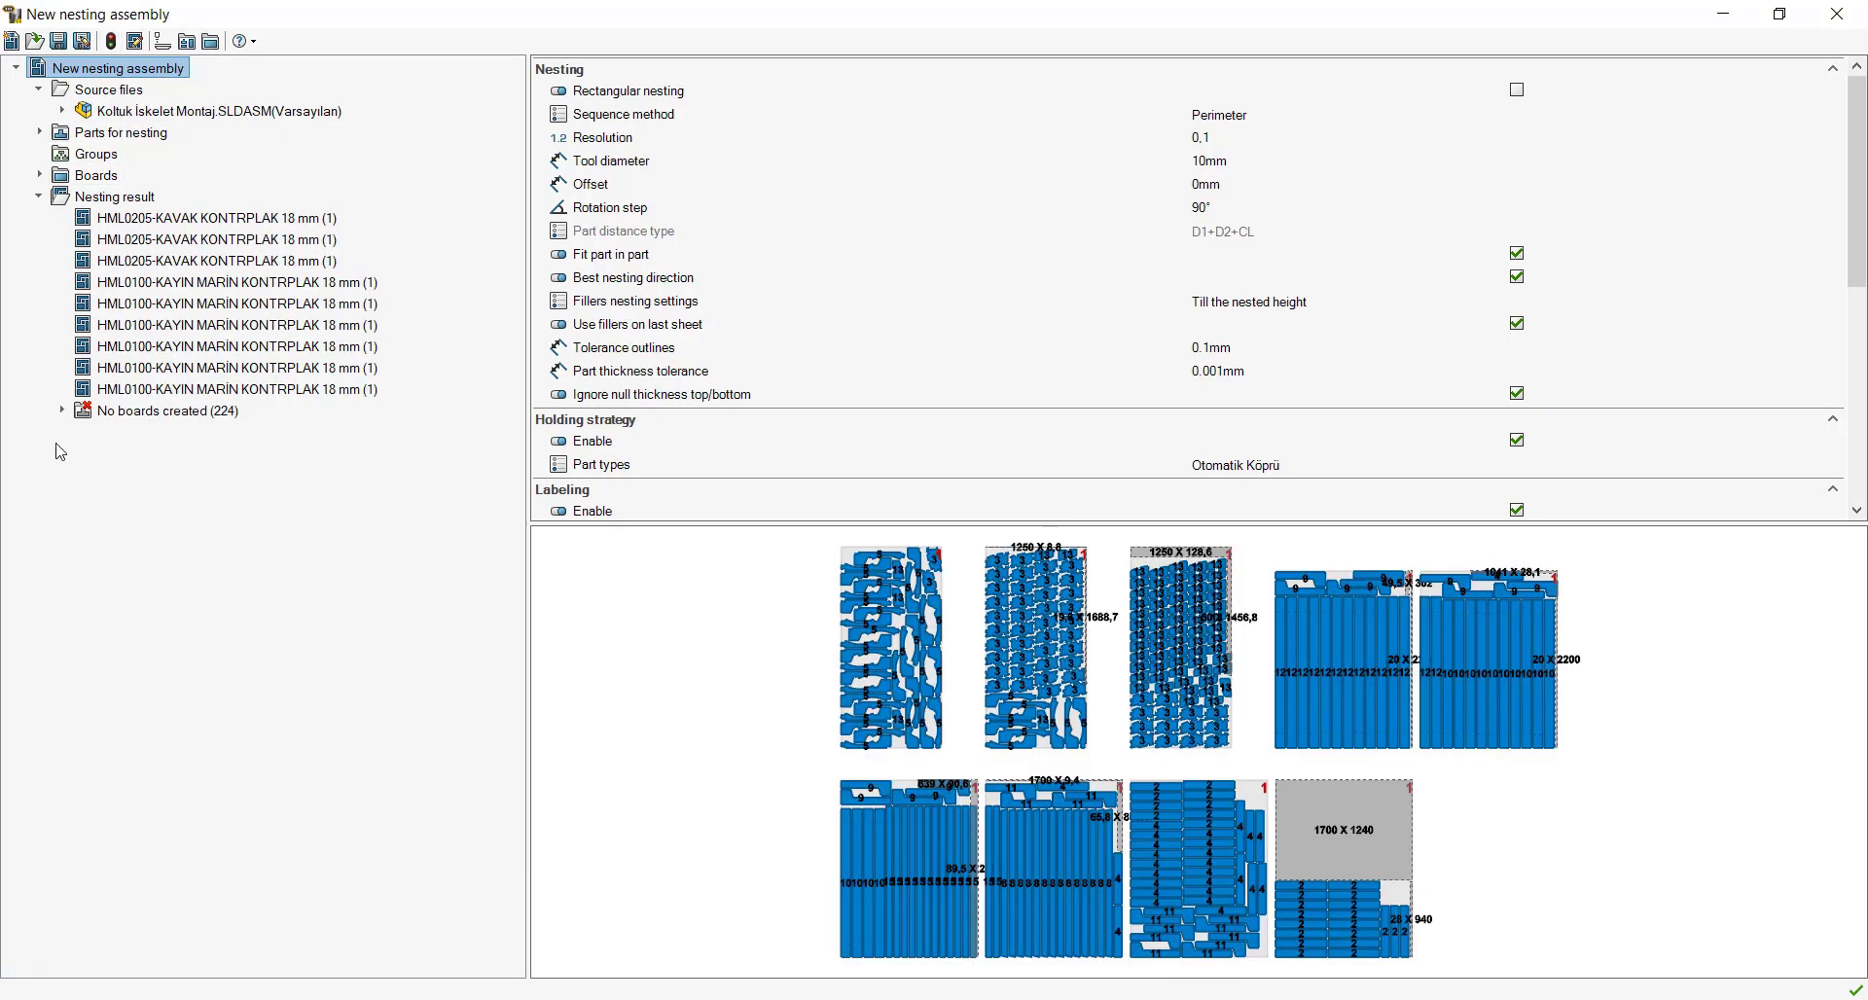
Inspect the unboarded parts, such as Ahşap Kol-Alt Parça and Sırt İç Dış Kayıt
{"action": "left_click", "coordinate": [62, 410]}
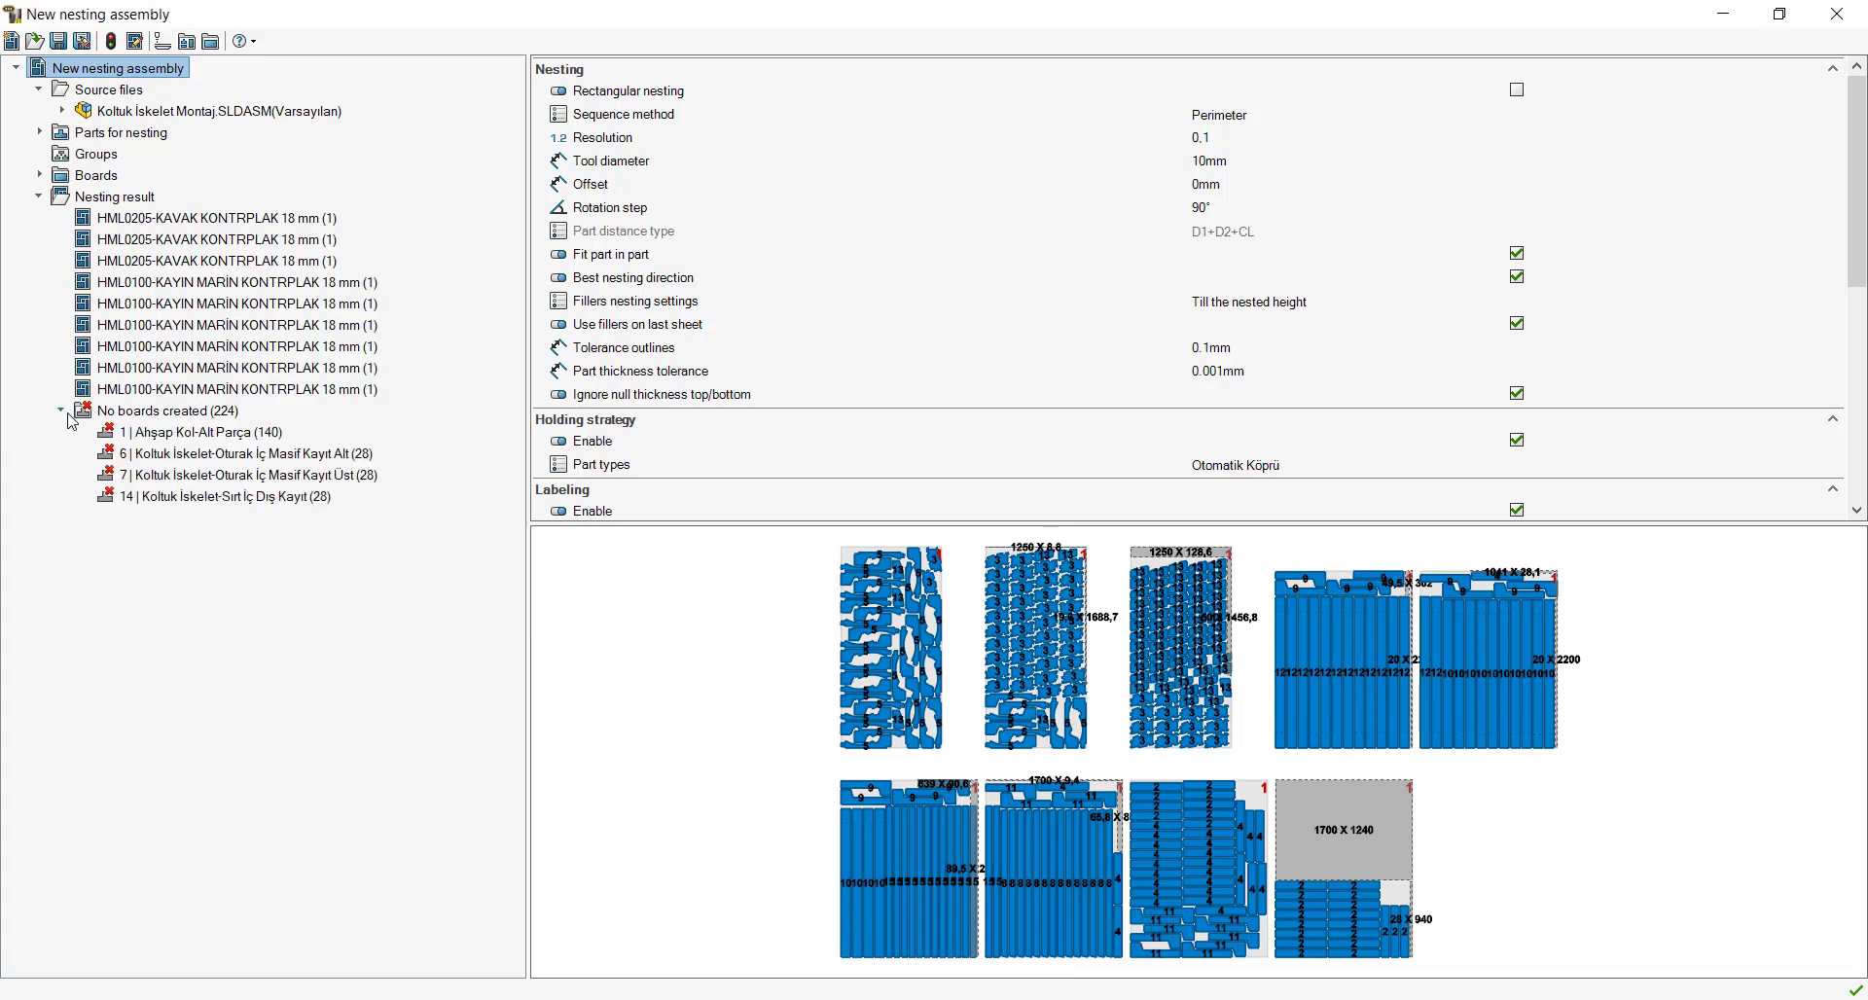
{"action": "left_click", "coordinate": [170, 438]}
{"action": "left_click", "coordinate": [171, 455]}
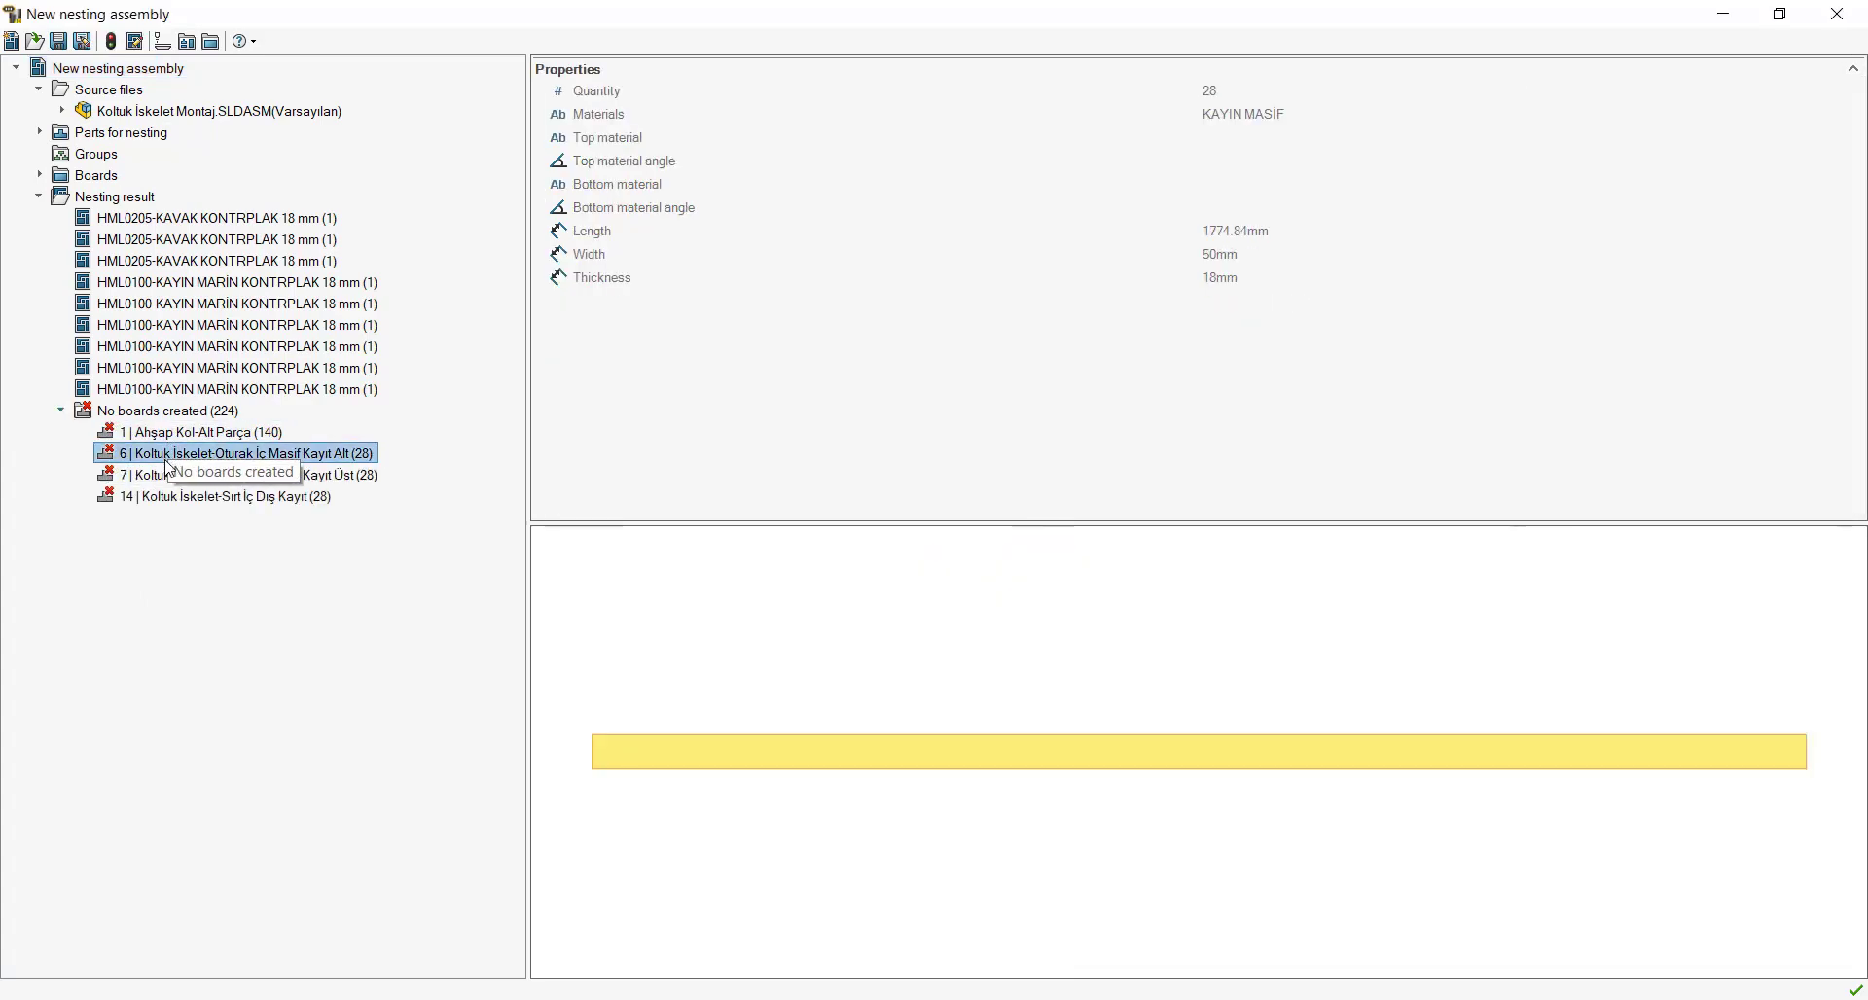
{"action": "left_click", "coordinate": [166, 477]}
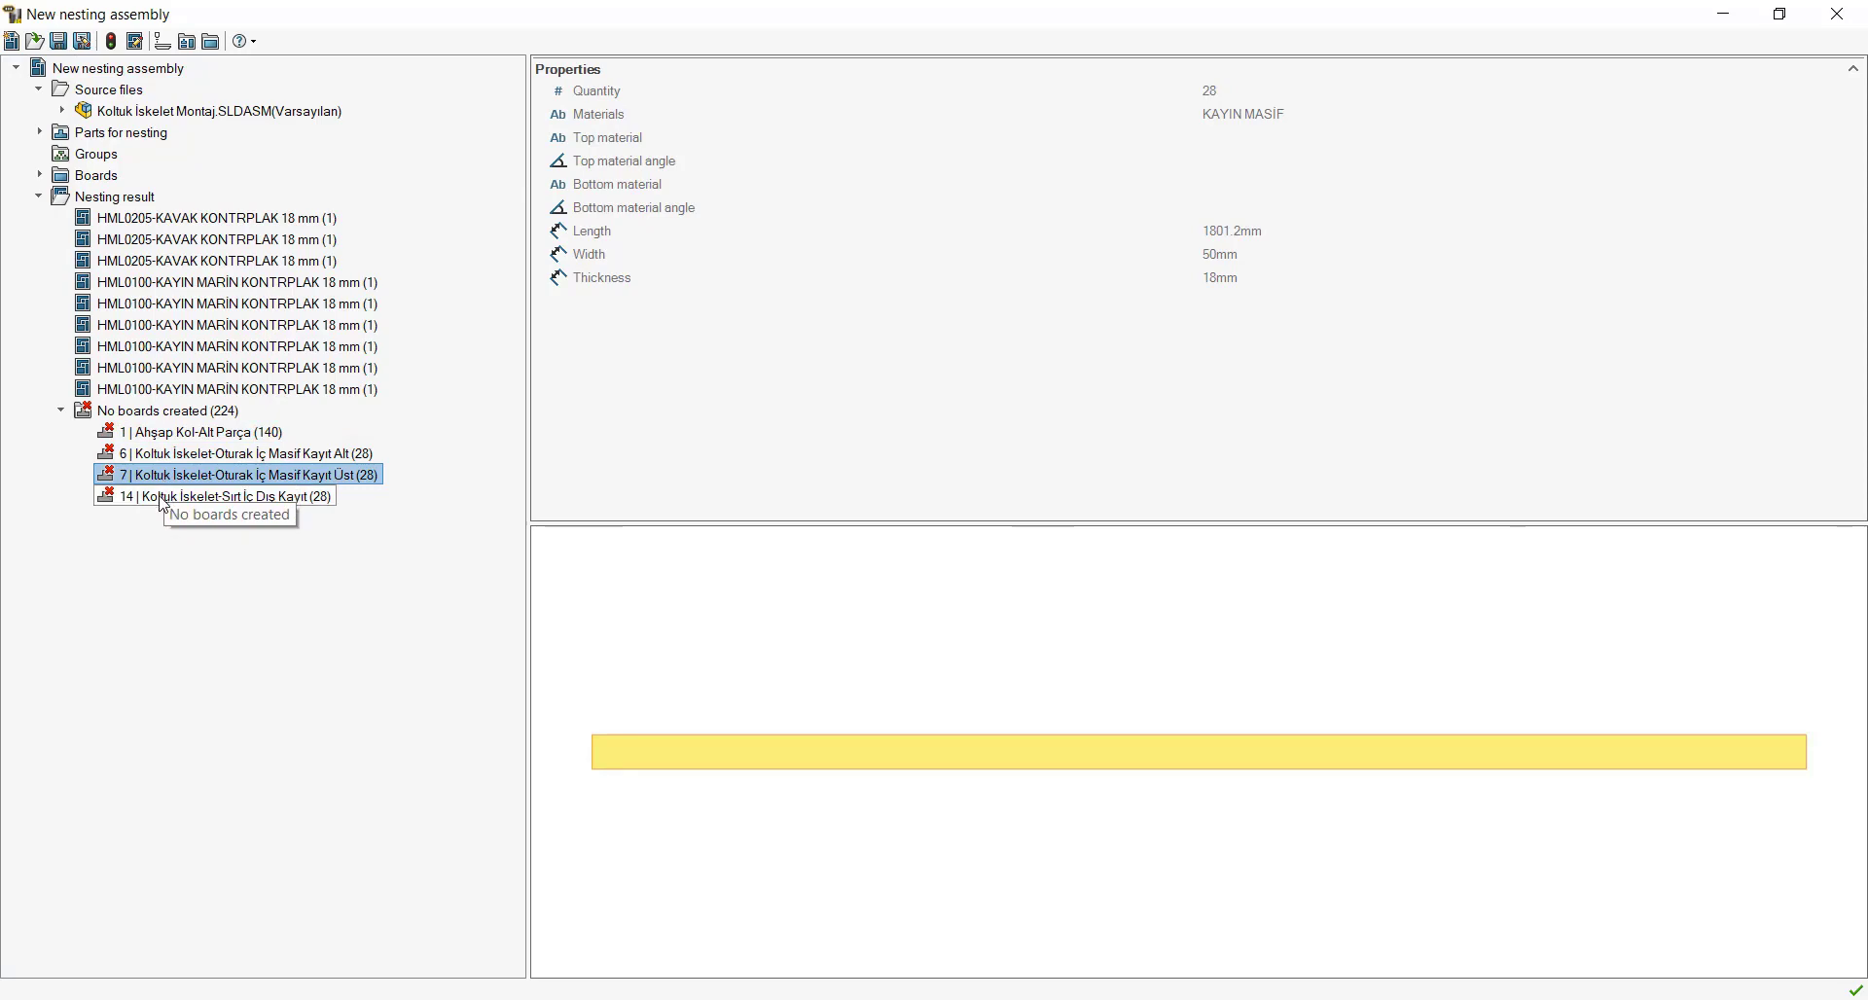
{"action": "left_click", "coordinate": [164, 500]}
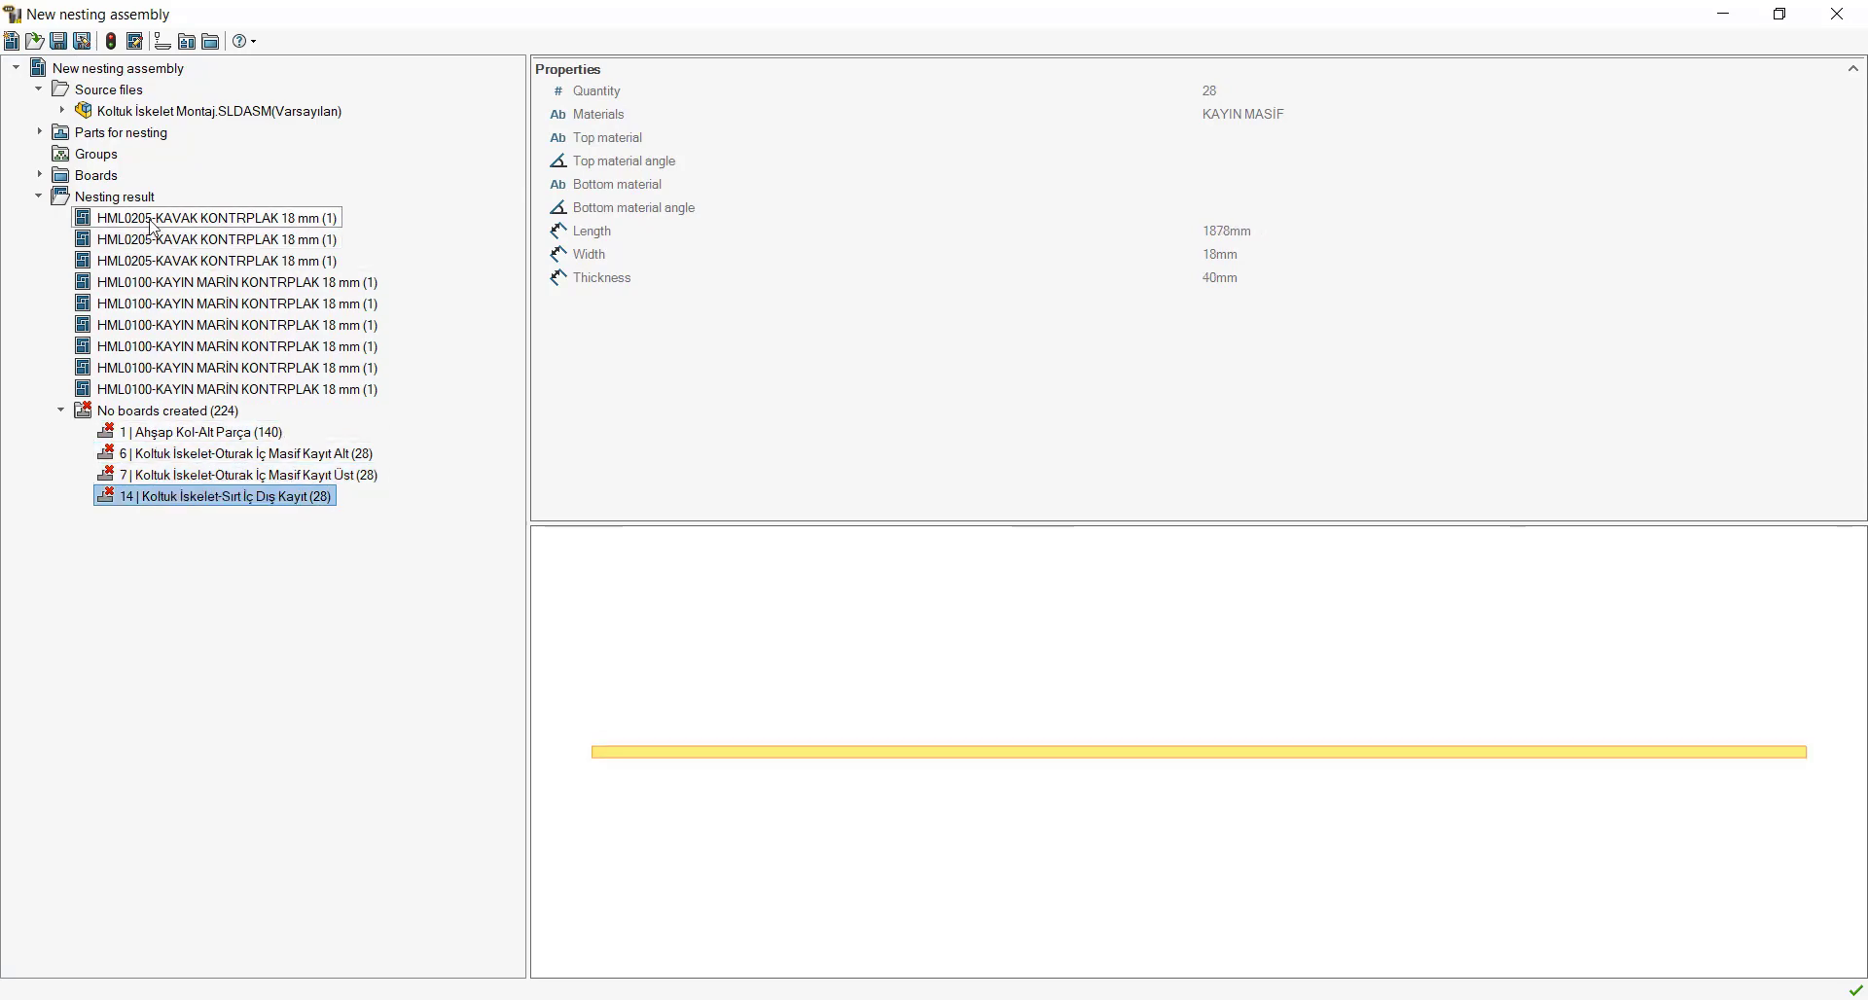
Zoom and pan across the nested boards in the overall nesting result preview
{"action": "left_click", "coordinate": [128, 199]}
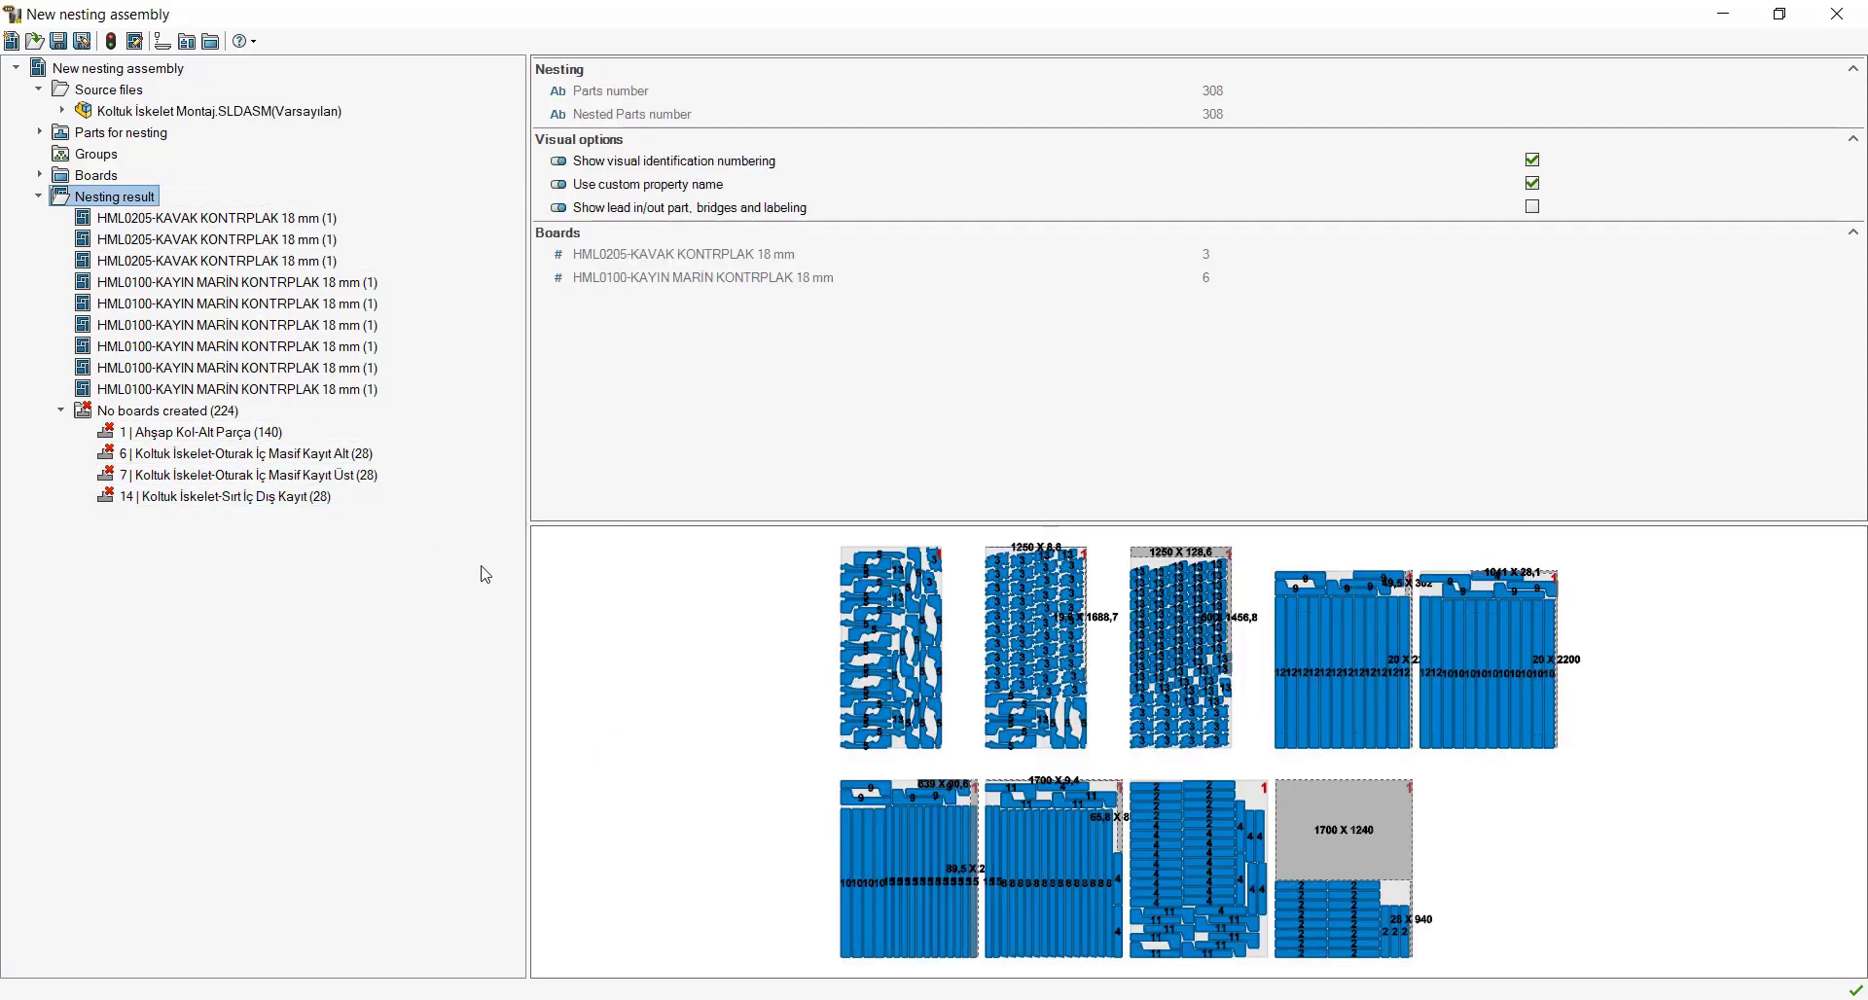
{"action": "scroll", "coordinate": [917, 669], "scroll_direction": "up", "scroll_amount": 1}
{"action": "scroll", "coordinate": [919, 701], "scroll_direction": "up", "scroll_amount": 2}
{"action": "scroll", "coordinate": [924, 750], "scroll_direction": "up", "scroll_amount": 1}
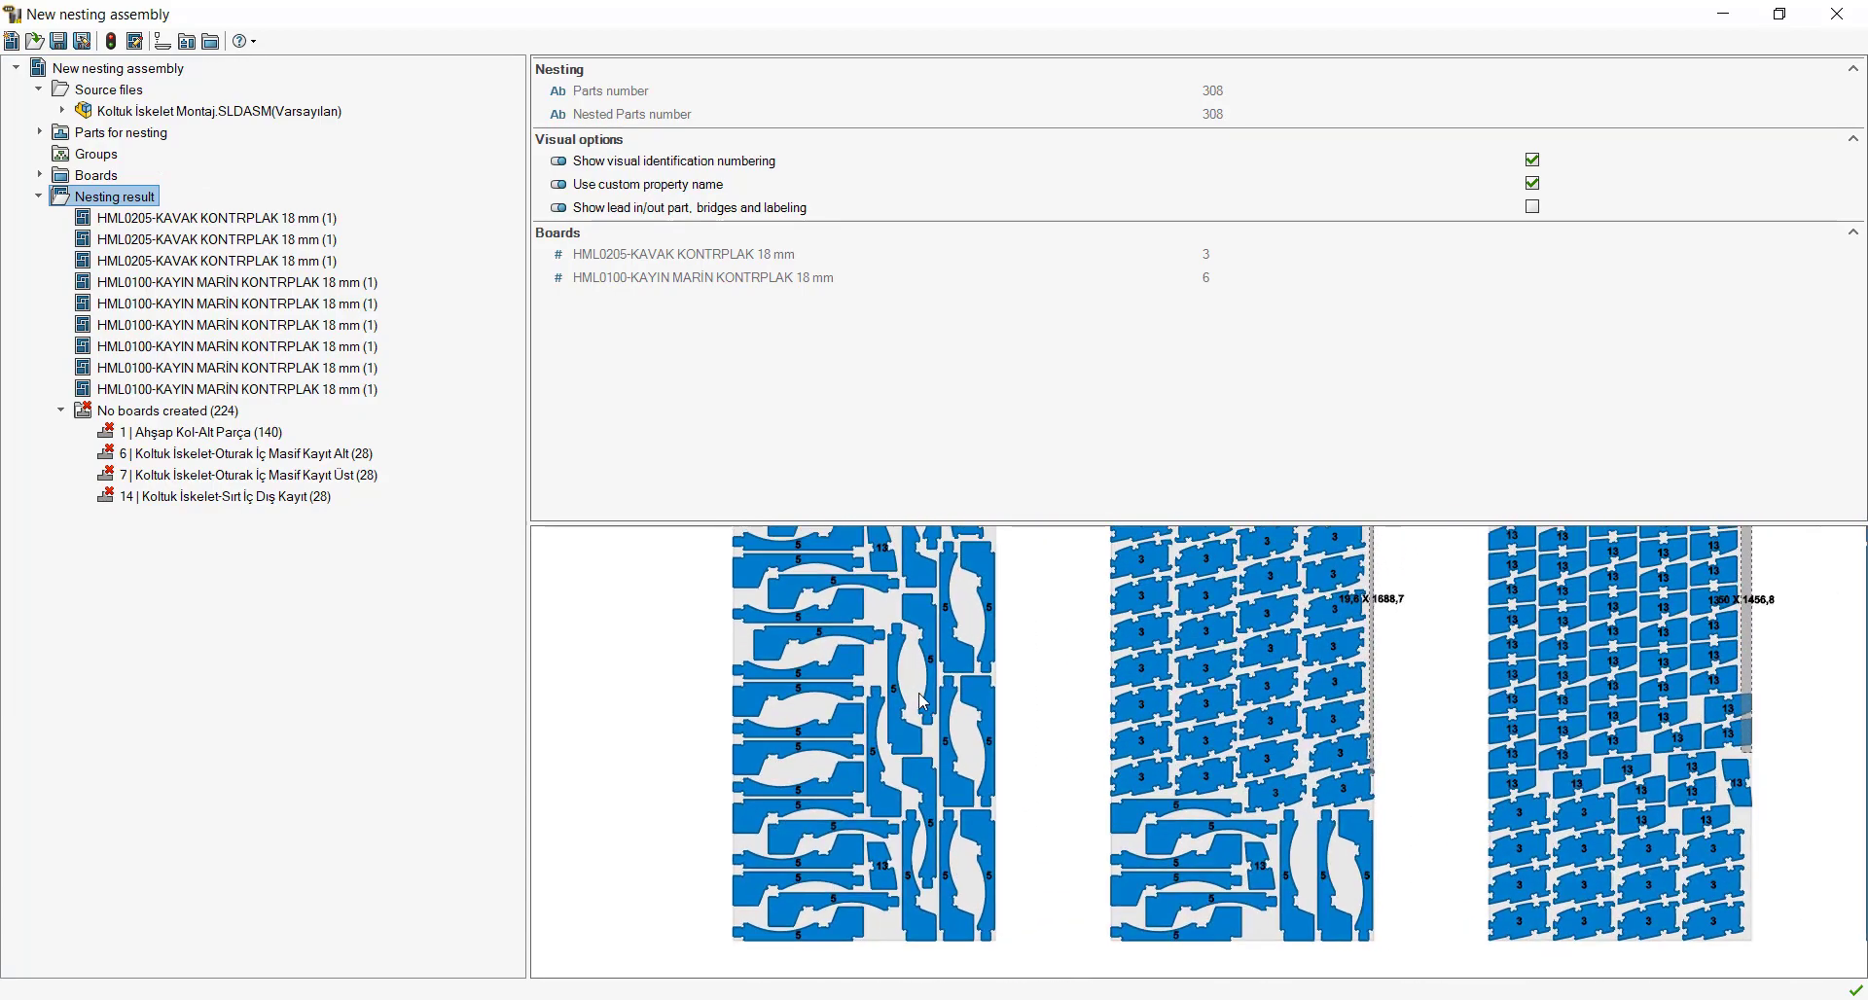
{"action": "scroll", "coordinate": [927, 781], "scroll_direction": "up", "scroll_amount": 1}
{"action": "middle_click_drag", "start_coordinate": [927, 781], "coordinate": [572, 764]}
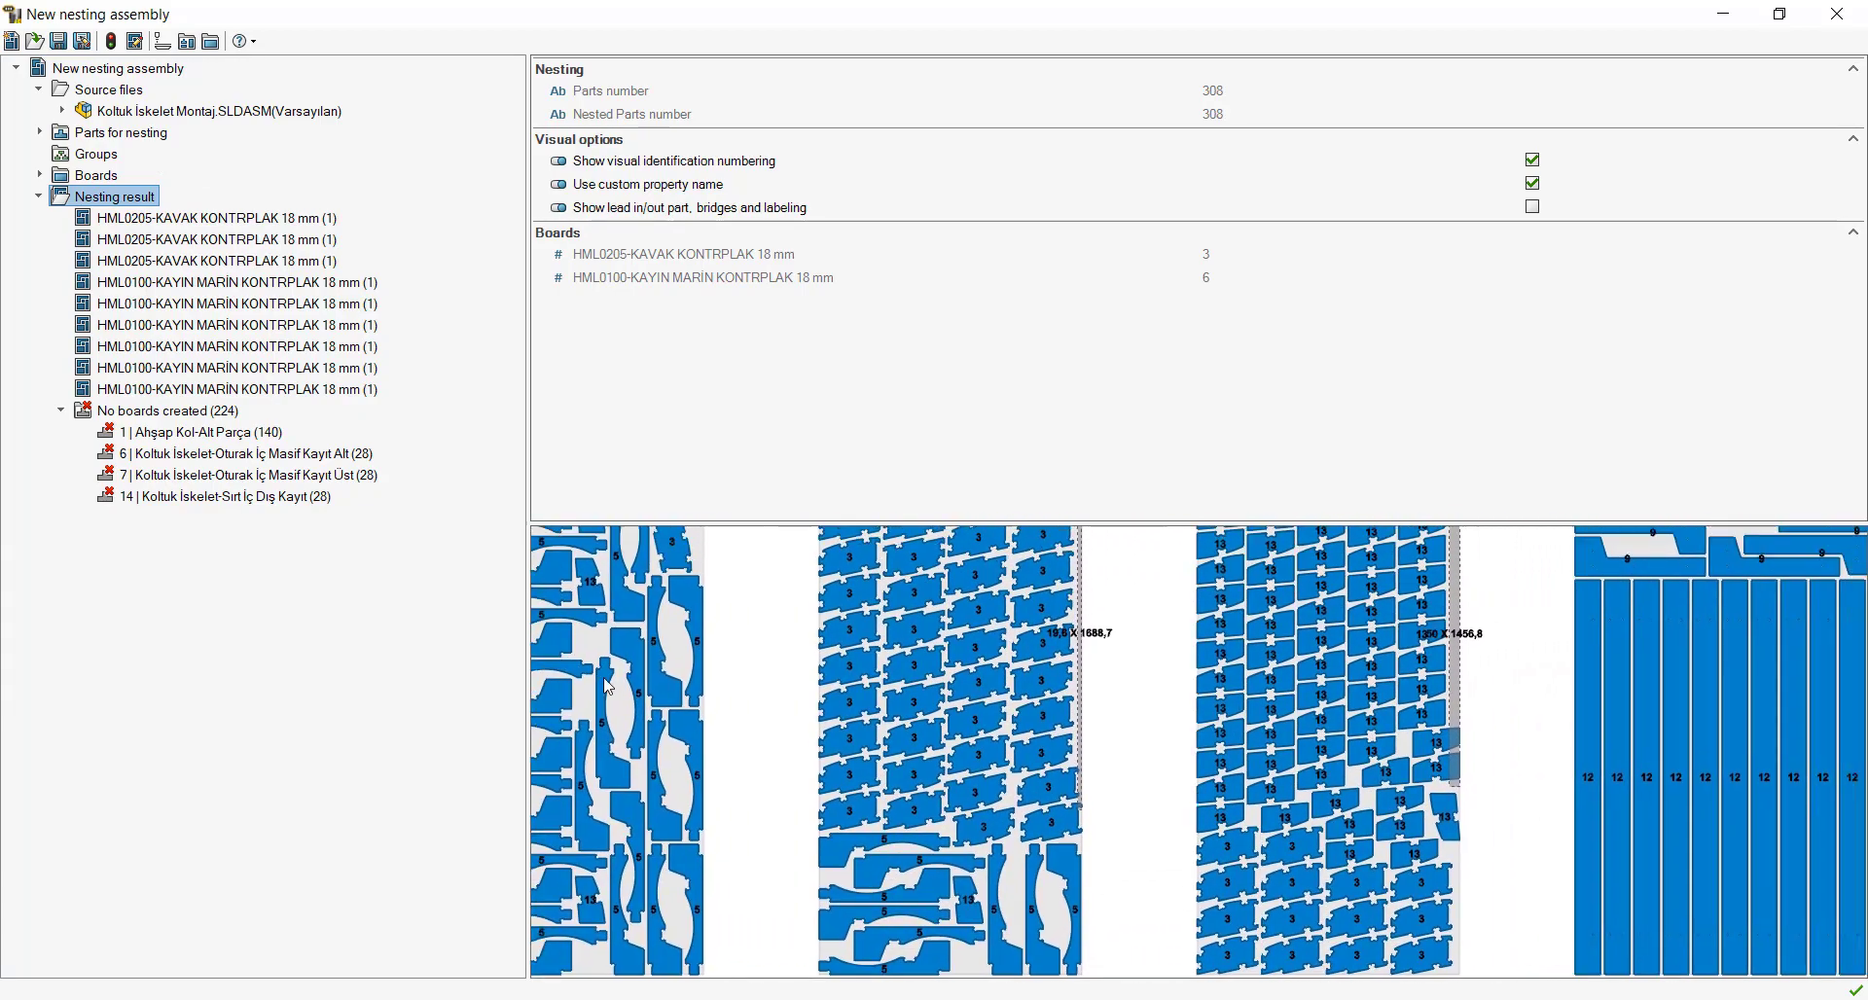
{"action": "middle_click_drag", "start_coordinate": [1221, 829], "coordinate": [1039, 709]}
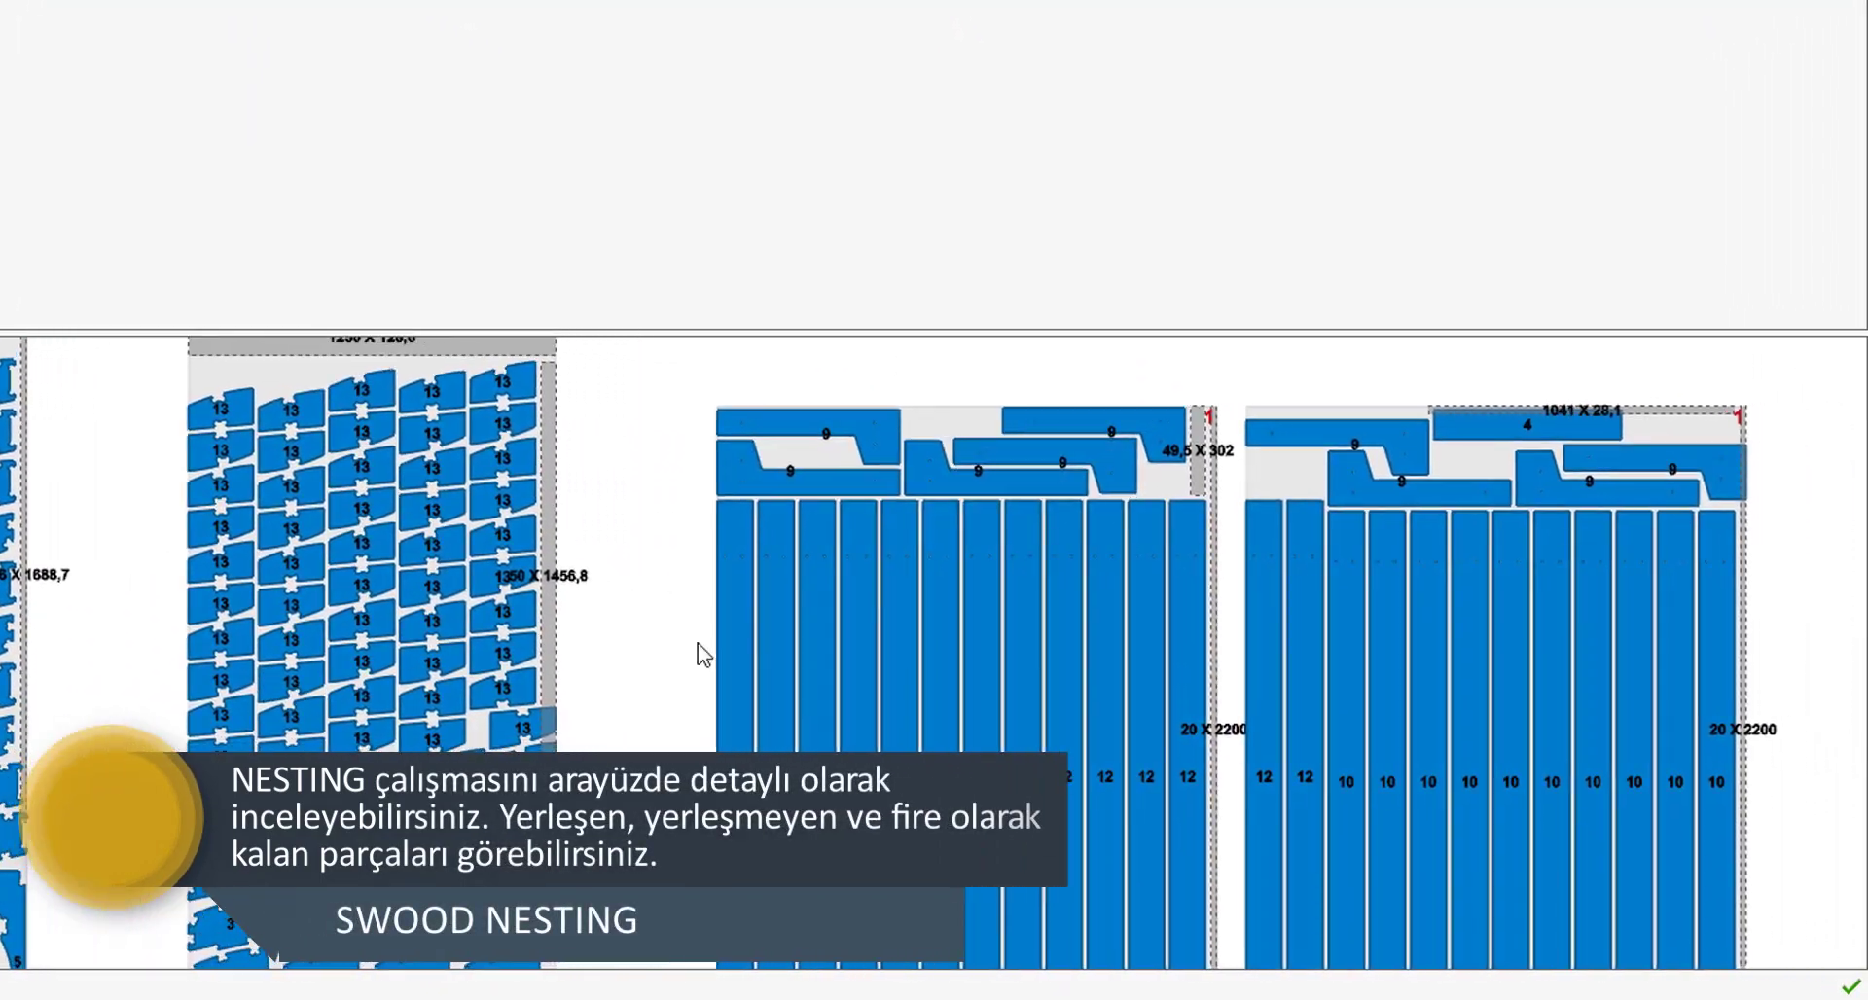
{"action": "scroll", "coordinate": [1007, 701], "scroll_direction": "down", "scroll_amount": 1}
{"action": "scroll", "coordinate": [1077, 542], "scroll_direction": "down", "scroll_amount": 1}
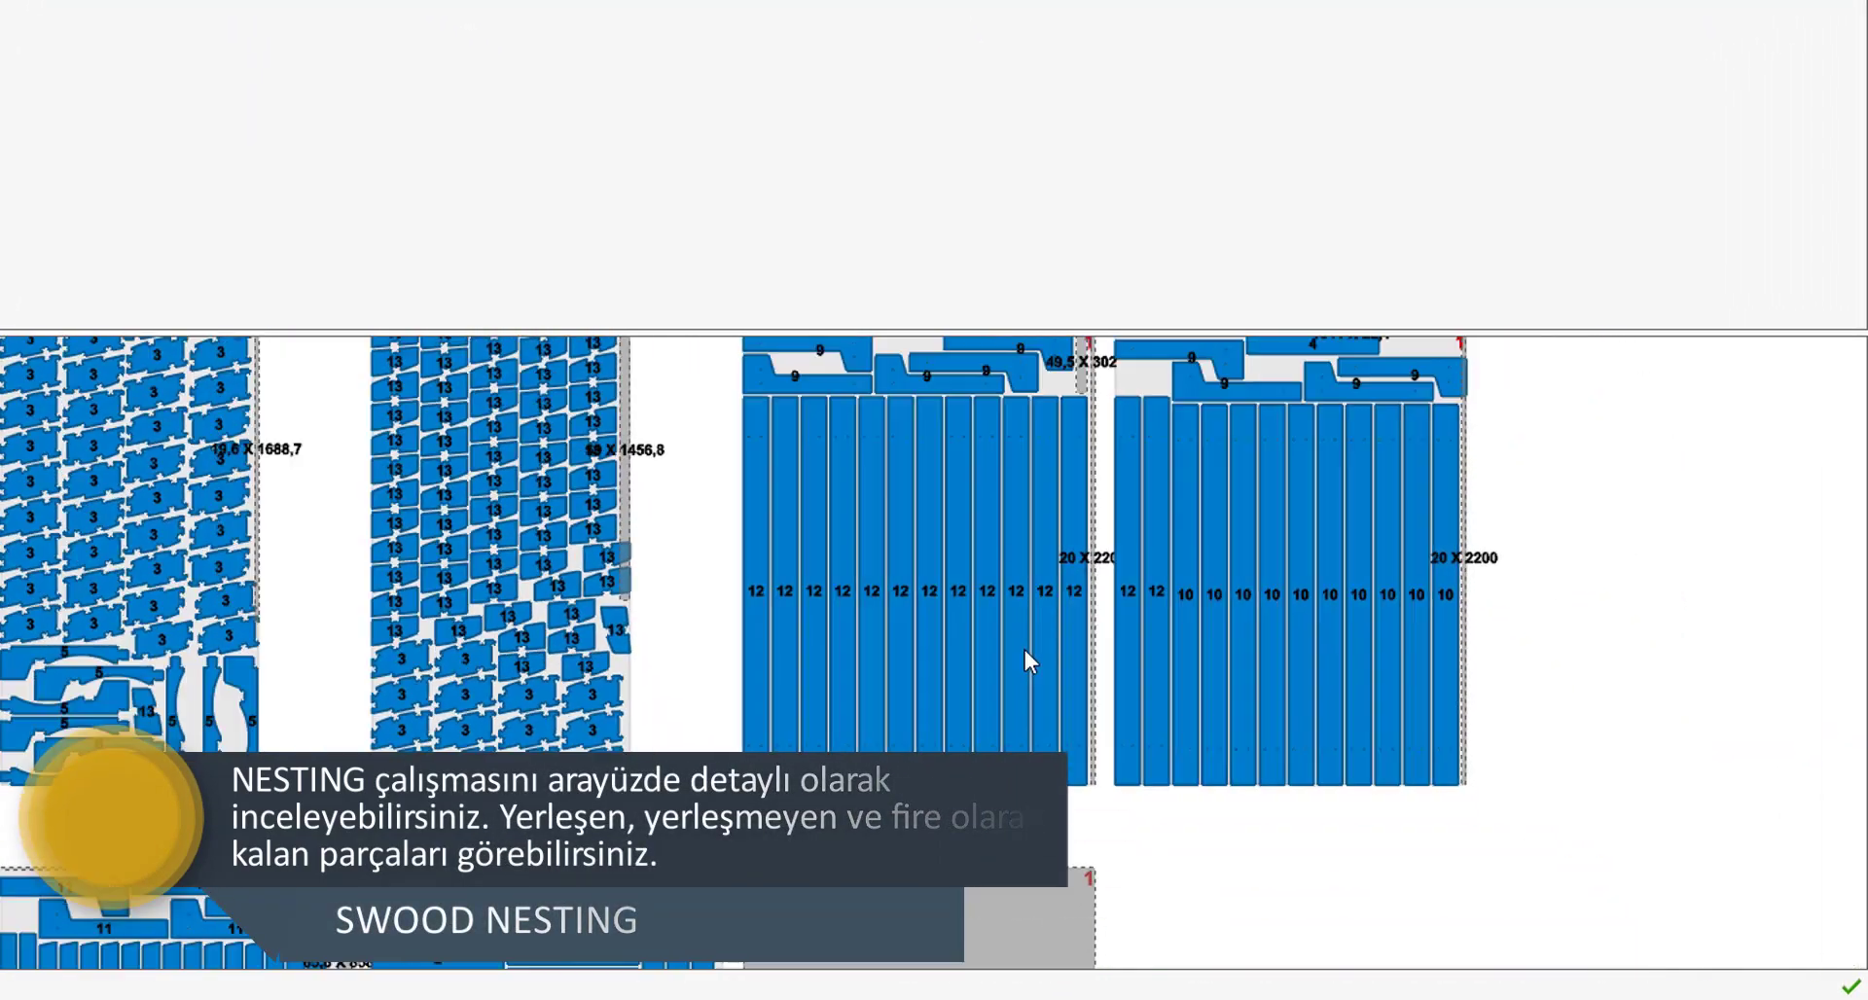
{"action": "scroll", "coordinate": [1030, 658], "scroll_direction": "down", "scroll_amount": 2}
{"action": "scroll", "coordinate": [745, 705], "scroll_direction": "down", "scroll_amount": 2}
{"action": "scroll", "coordinate": [1342, 492], "scroll_direction": "up", "scroll_amount": 1}
{"action": "scroll", "coordinate": [1343, 493], "scroll_direction": "up", "scroll_amount": 3}
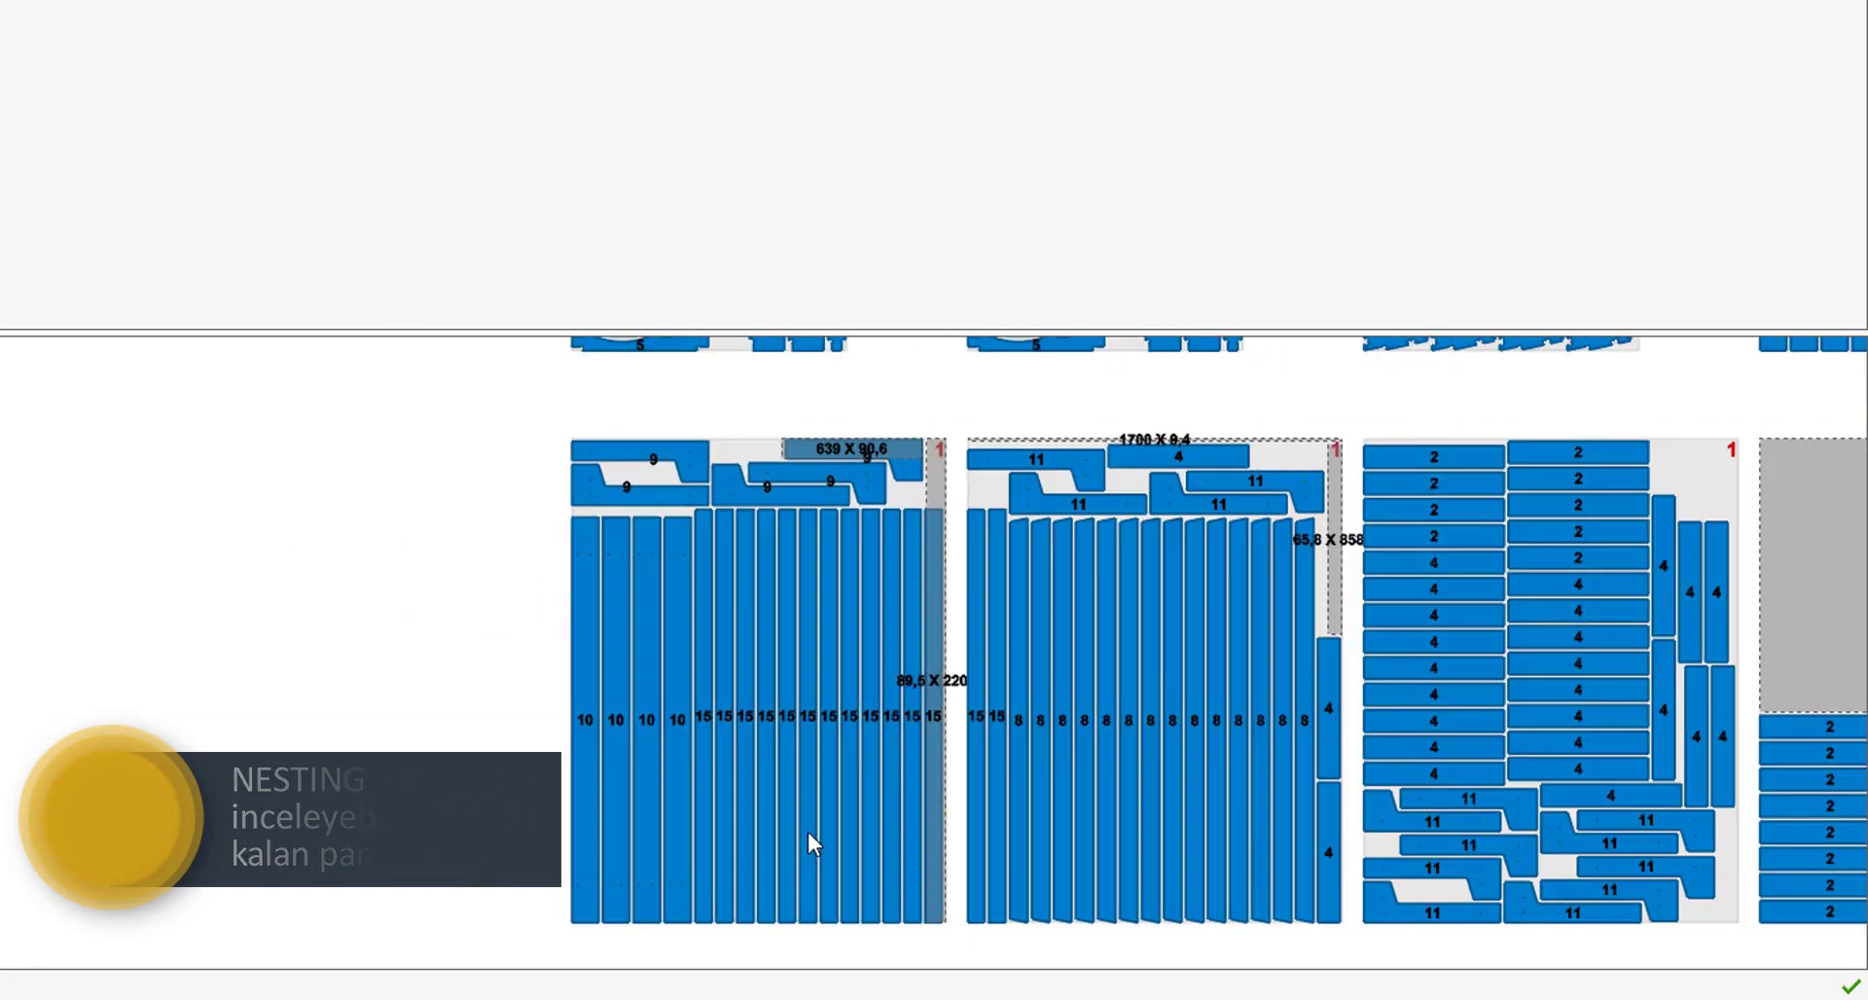
{"action": "scroll", "coordinate": [808, 838], "scroll_direction": "up", "scroll_amount": 2}
{"action": "scroll", "coordinate": [963, 787], "scroll_direction": "down", "scroll_amount": 2}
{"action": "scroll", "coordinate": [734, 677], "scroll_direction": "up", "scroll_amount": 2}
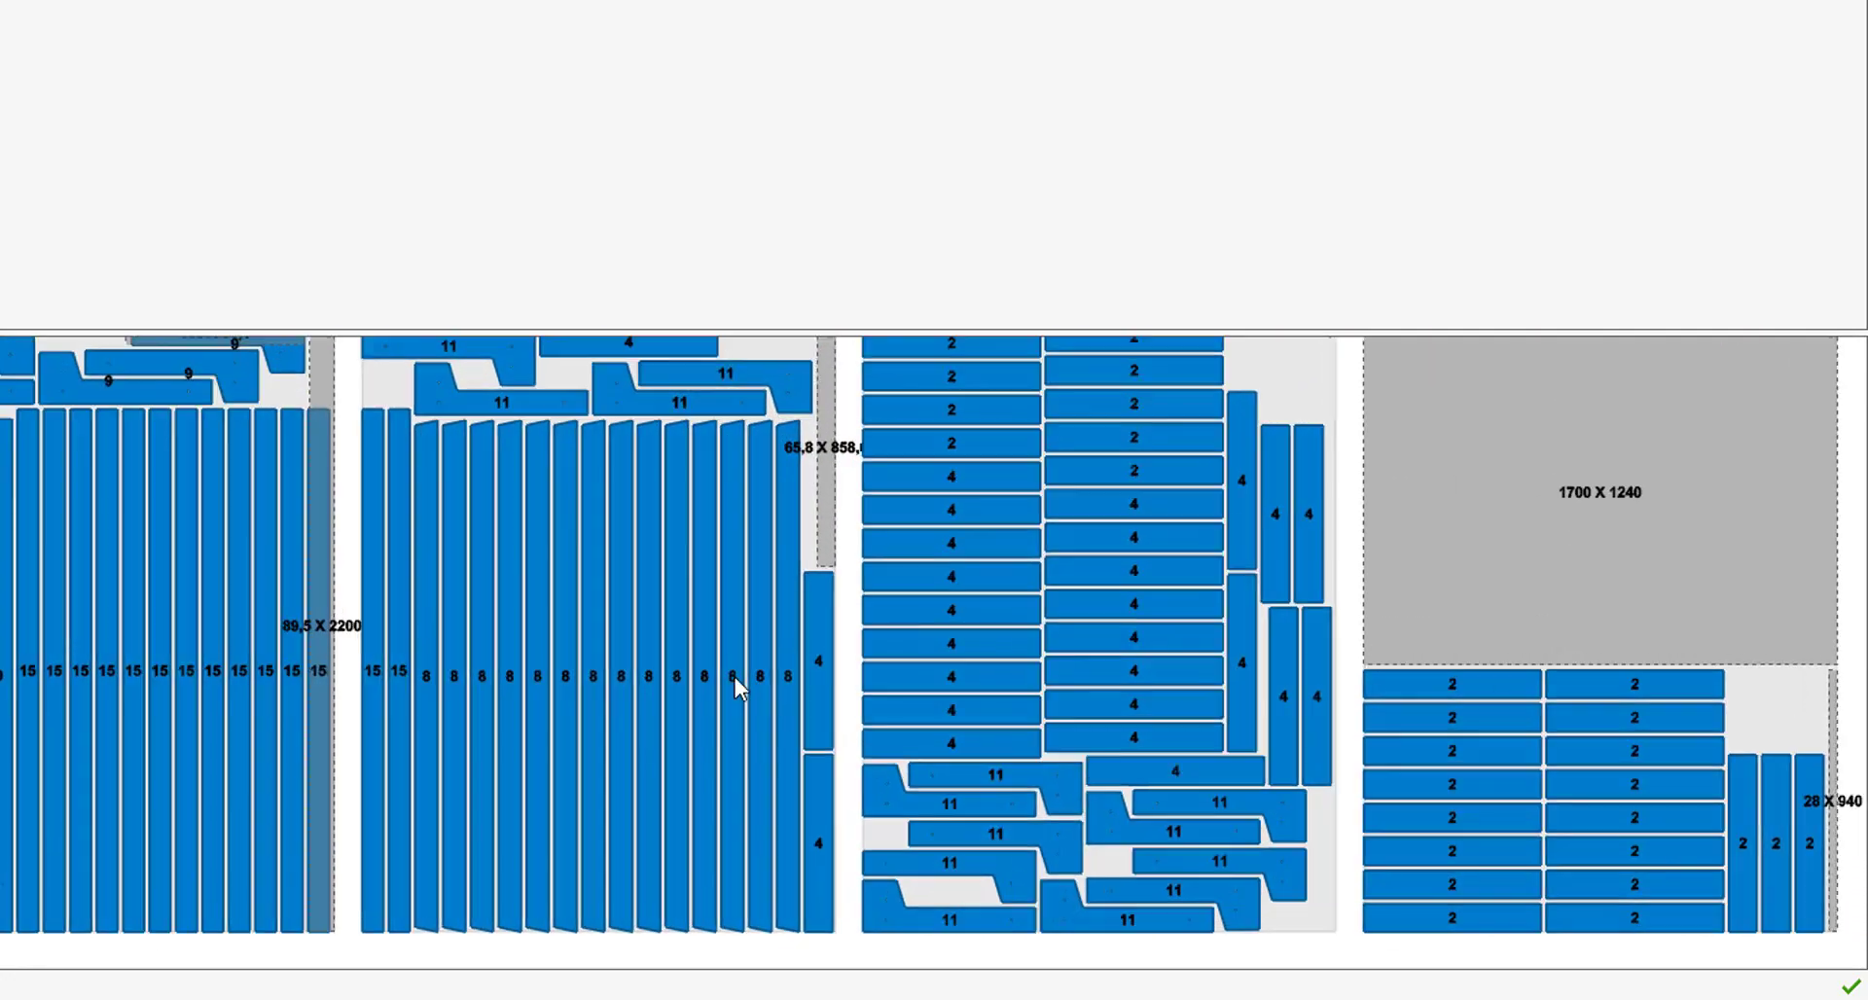
{"action": "scroll", "coordinate": [1055, 633], "scroll_direction": "down", "scroll_amount": 1}
Check the remaining boards, including the 1700 X 1240 offcut, then drag the result into an assembly
{"action": "left_click_drag", "start_coordinate": [1057, 639], "coordinate": [779, 646]}
{"action": "scroll", "coordinate": [801, 646], "scroll_direction": "up", "scroll_amount": 1}
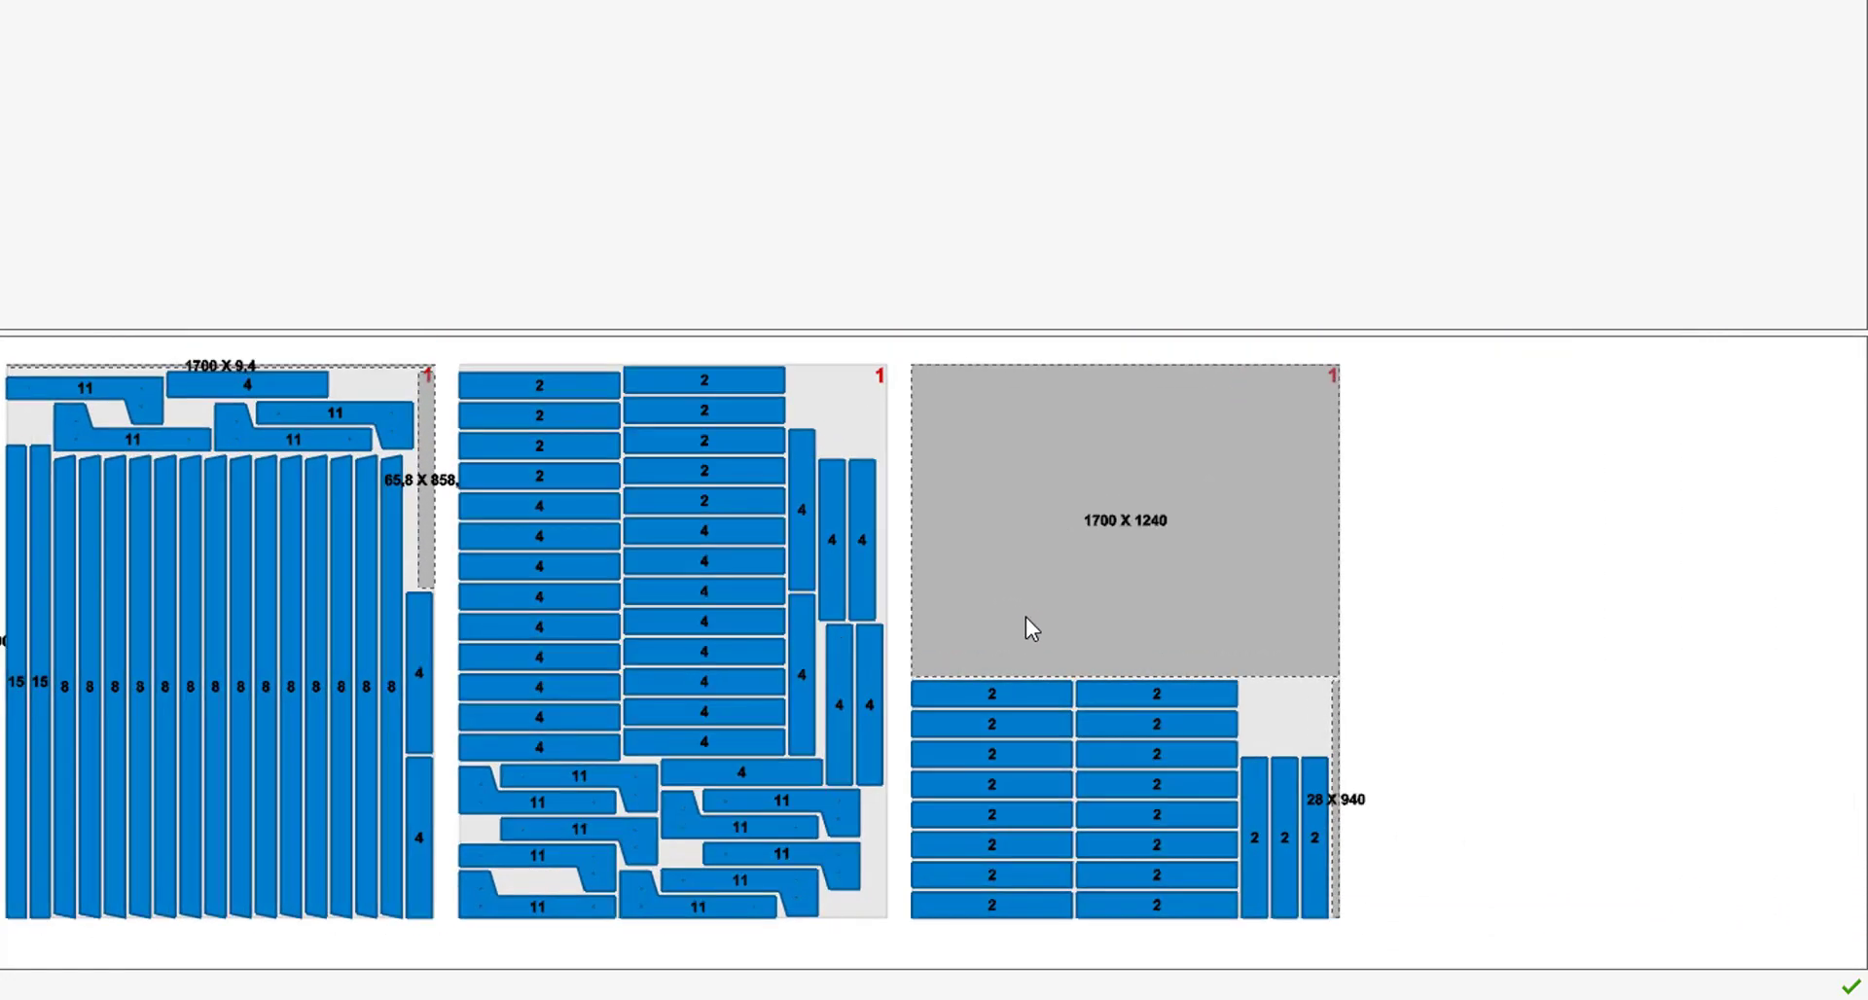
{"action": "scroll", "coordinate": [781, 608], "scroll_direction": "down", "scroll_amount": 1}
{"action": "scroll", "coordinate": [717, 605], "scroll_direction": "down", "scroll_amount": 1}
{"action": "scroll", "coordinate": [1070, 574], "scroll_direction": "up", "scroll_amount": 3}
{"action": "scroll", "coordinate": [1047, 476], "scroll_direction": "up", "scroll_amount": 1}
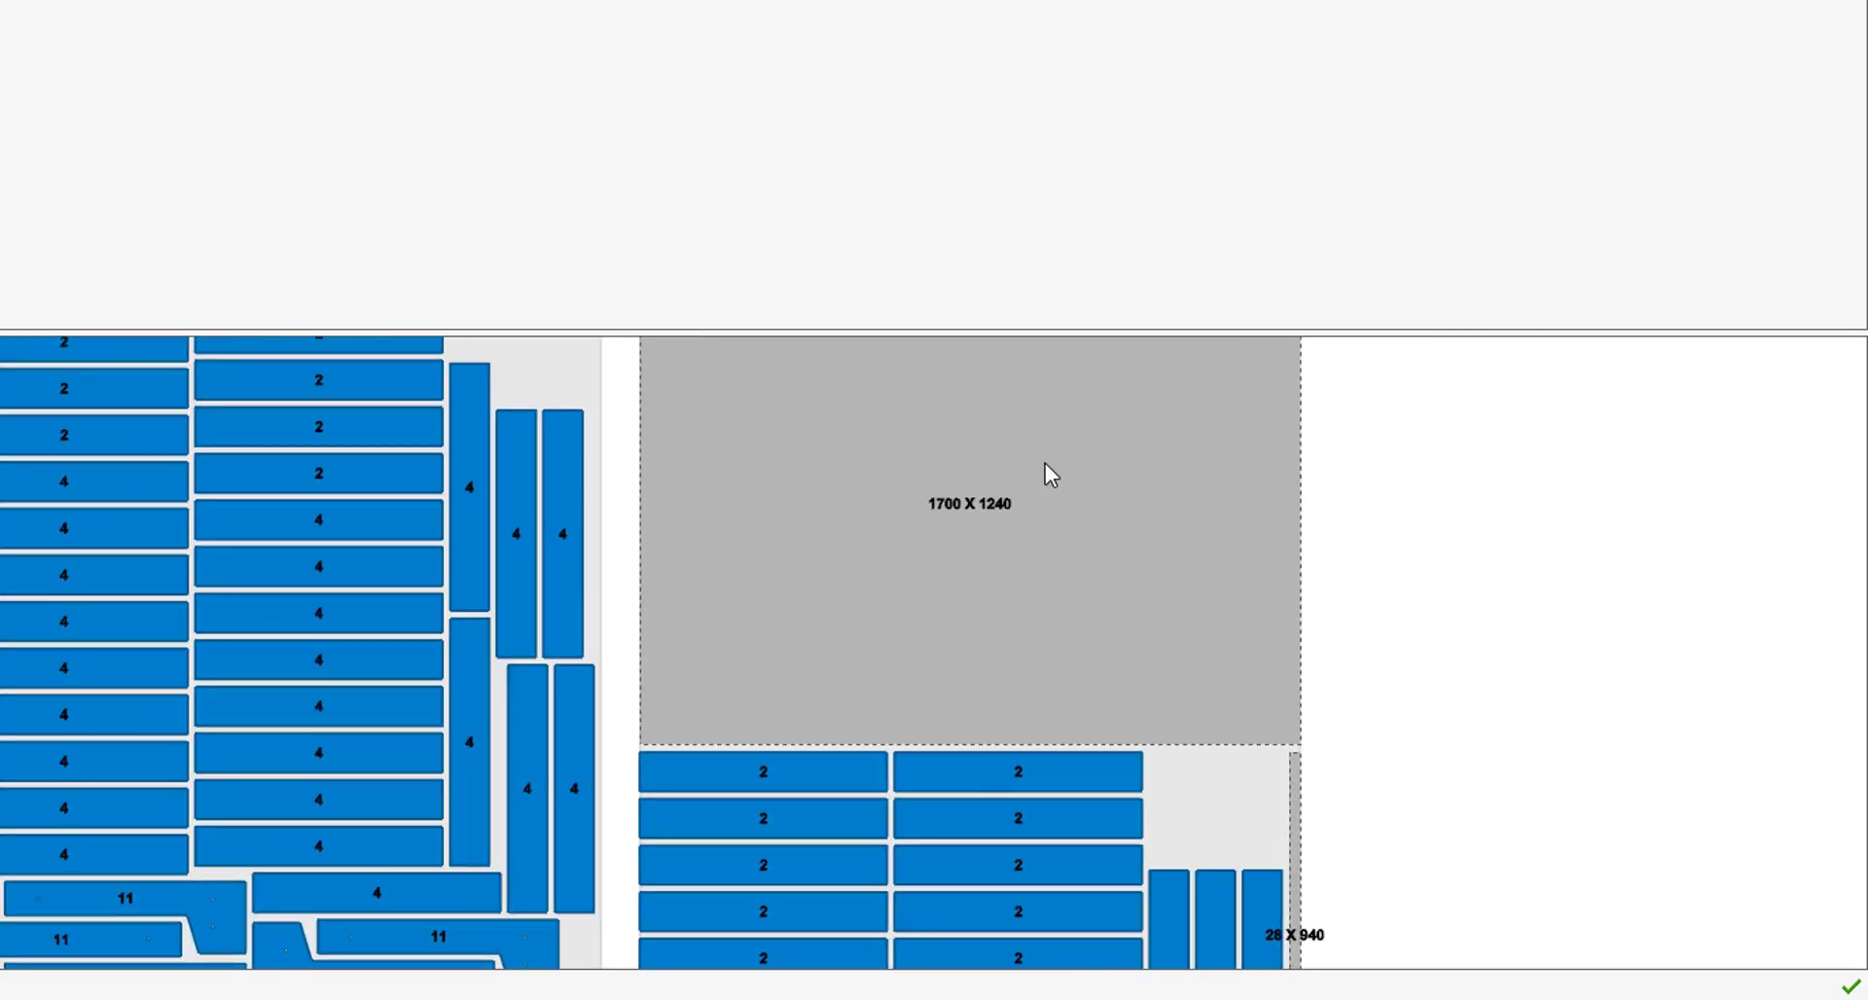
{"action": "left_click_drag", "start_coordinate": [1047, 476], "coordinate": [980, 590]}
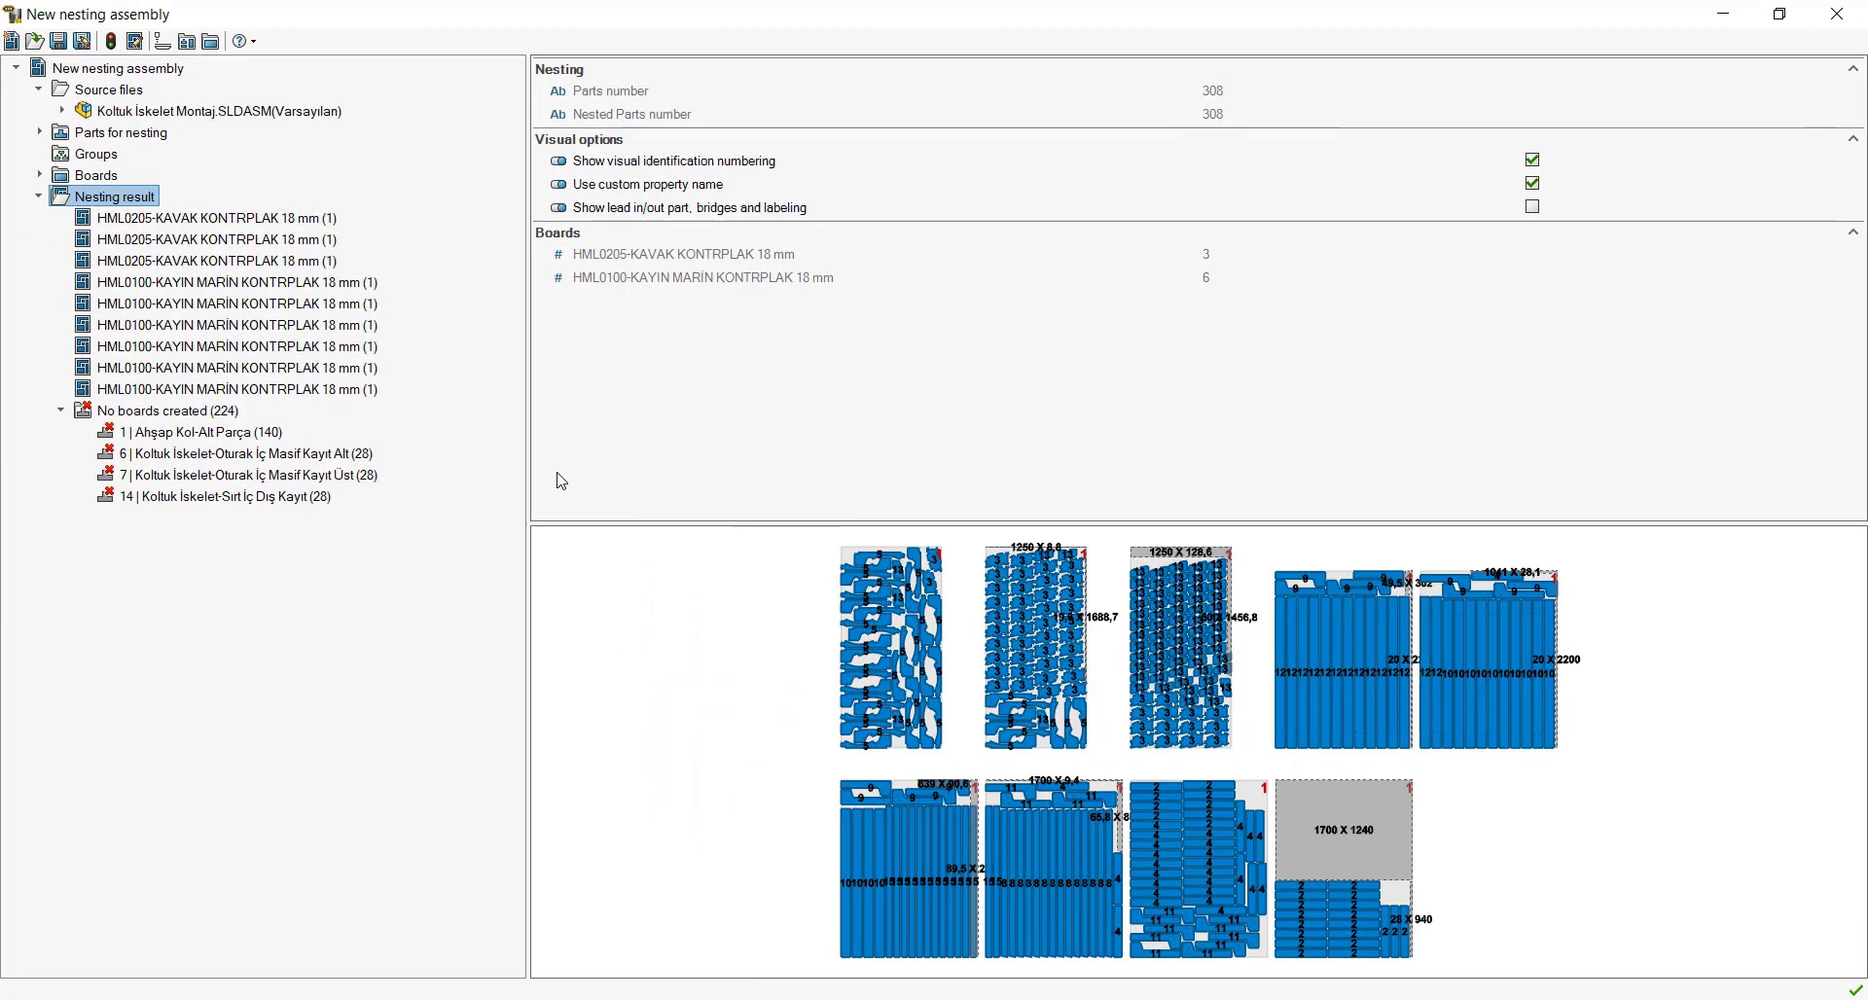
{"action": "left_click", "coordinate": [41, 176]}
{"action": "left_click_drag", "start_coordinate": [182, 204], "coordinate": [1685, 871]}
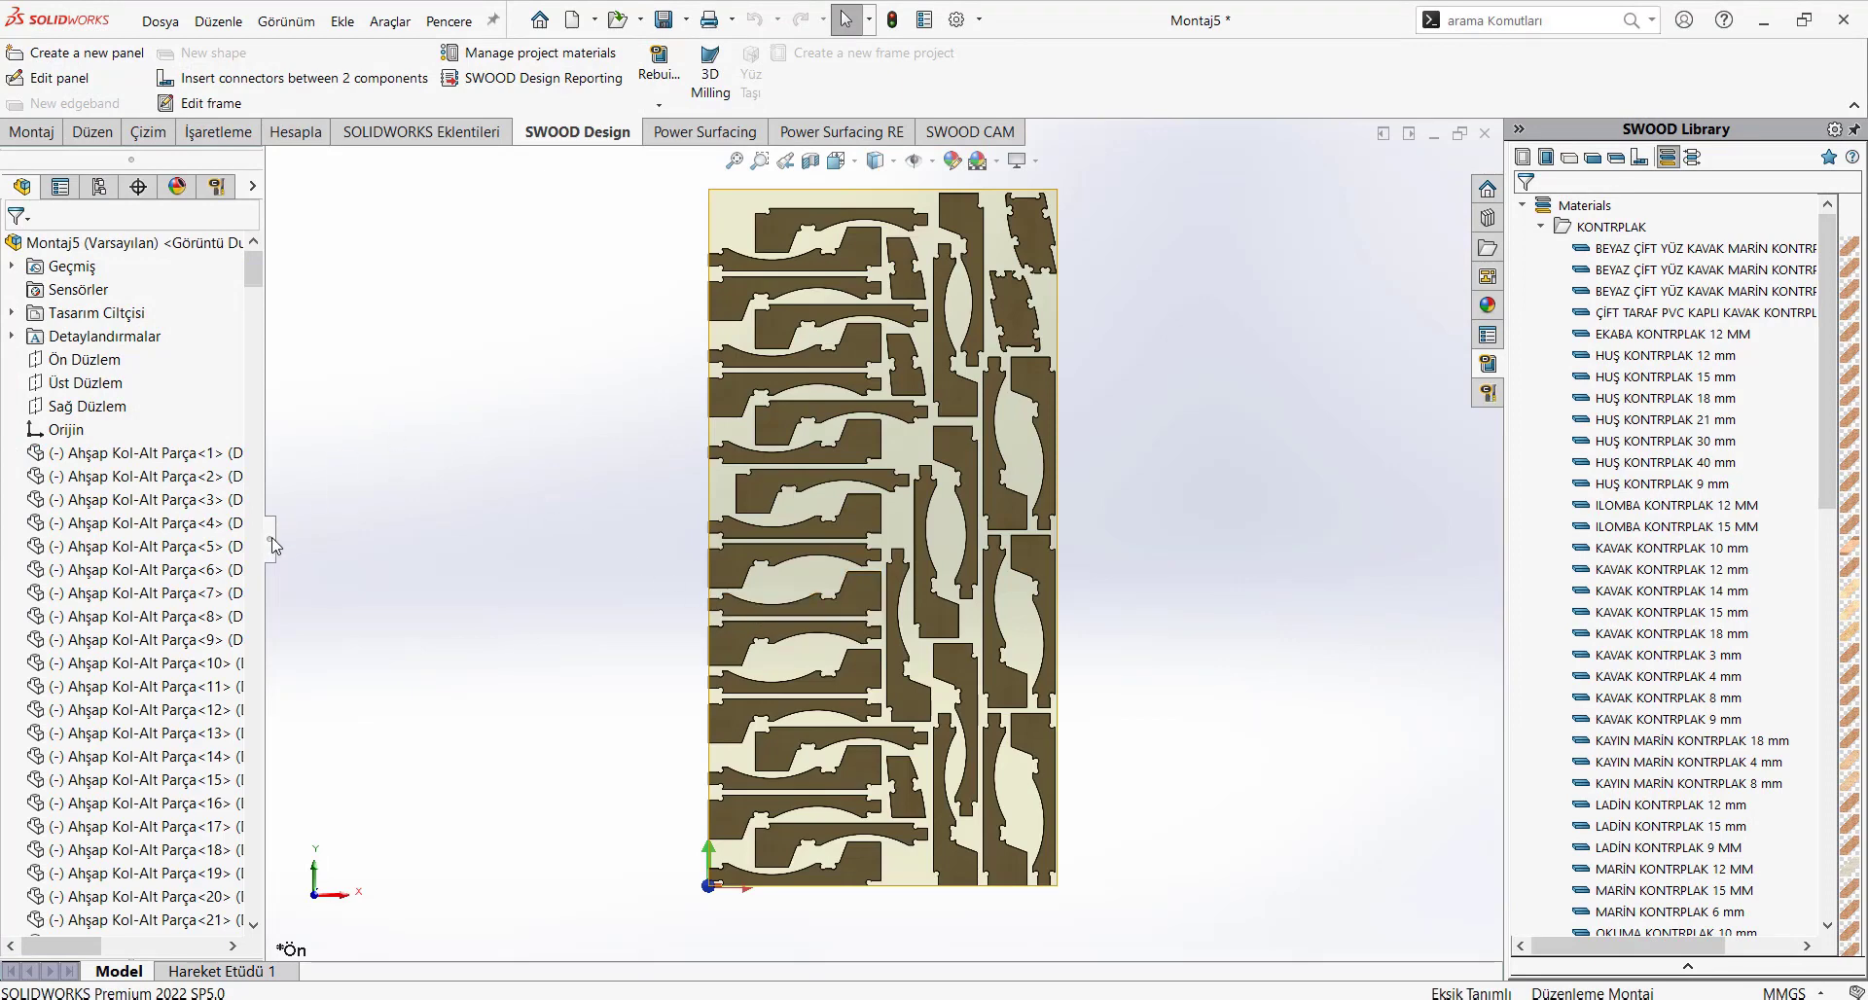
Simulate the Sheet 1 toolpaths from the SWOOD CAM tree, then generate the SWOOD Design reports
{"action": "left_click_drag", "start_coordinate": [270, 550], "coordinate": [411, 544]}
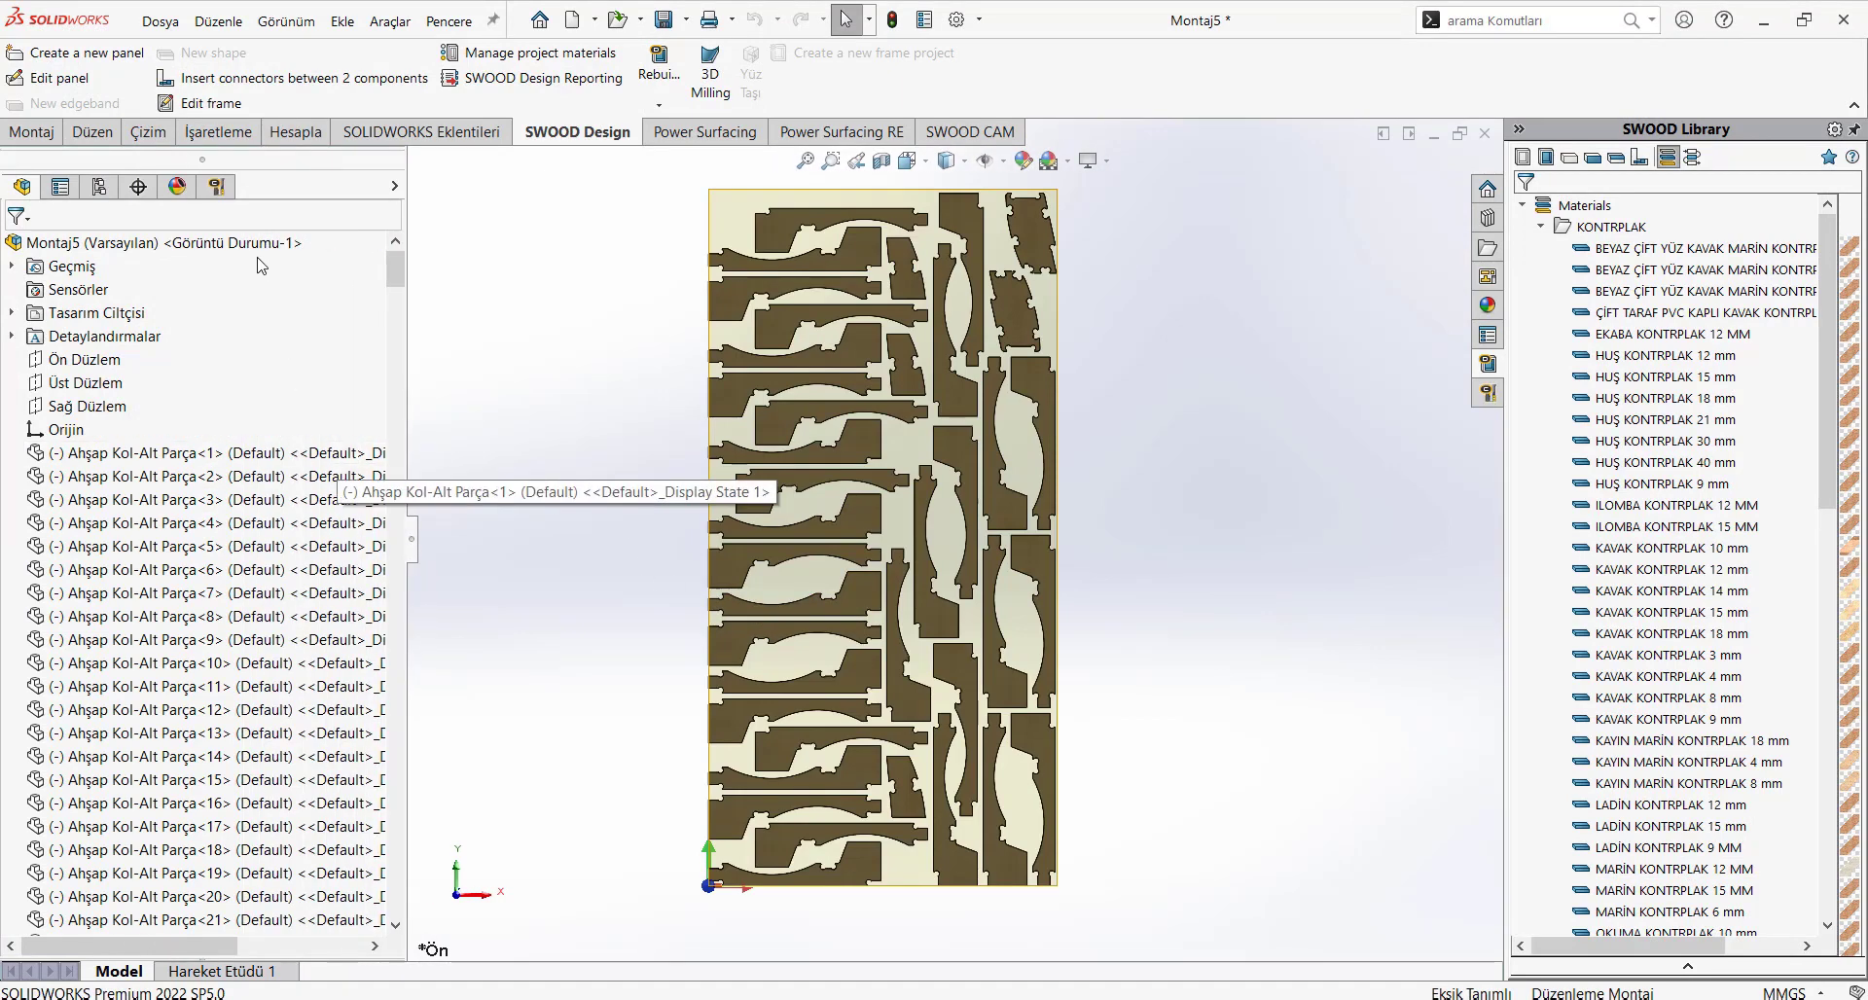
{"action": "left_click", "coordinate": [218, 190]}
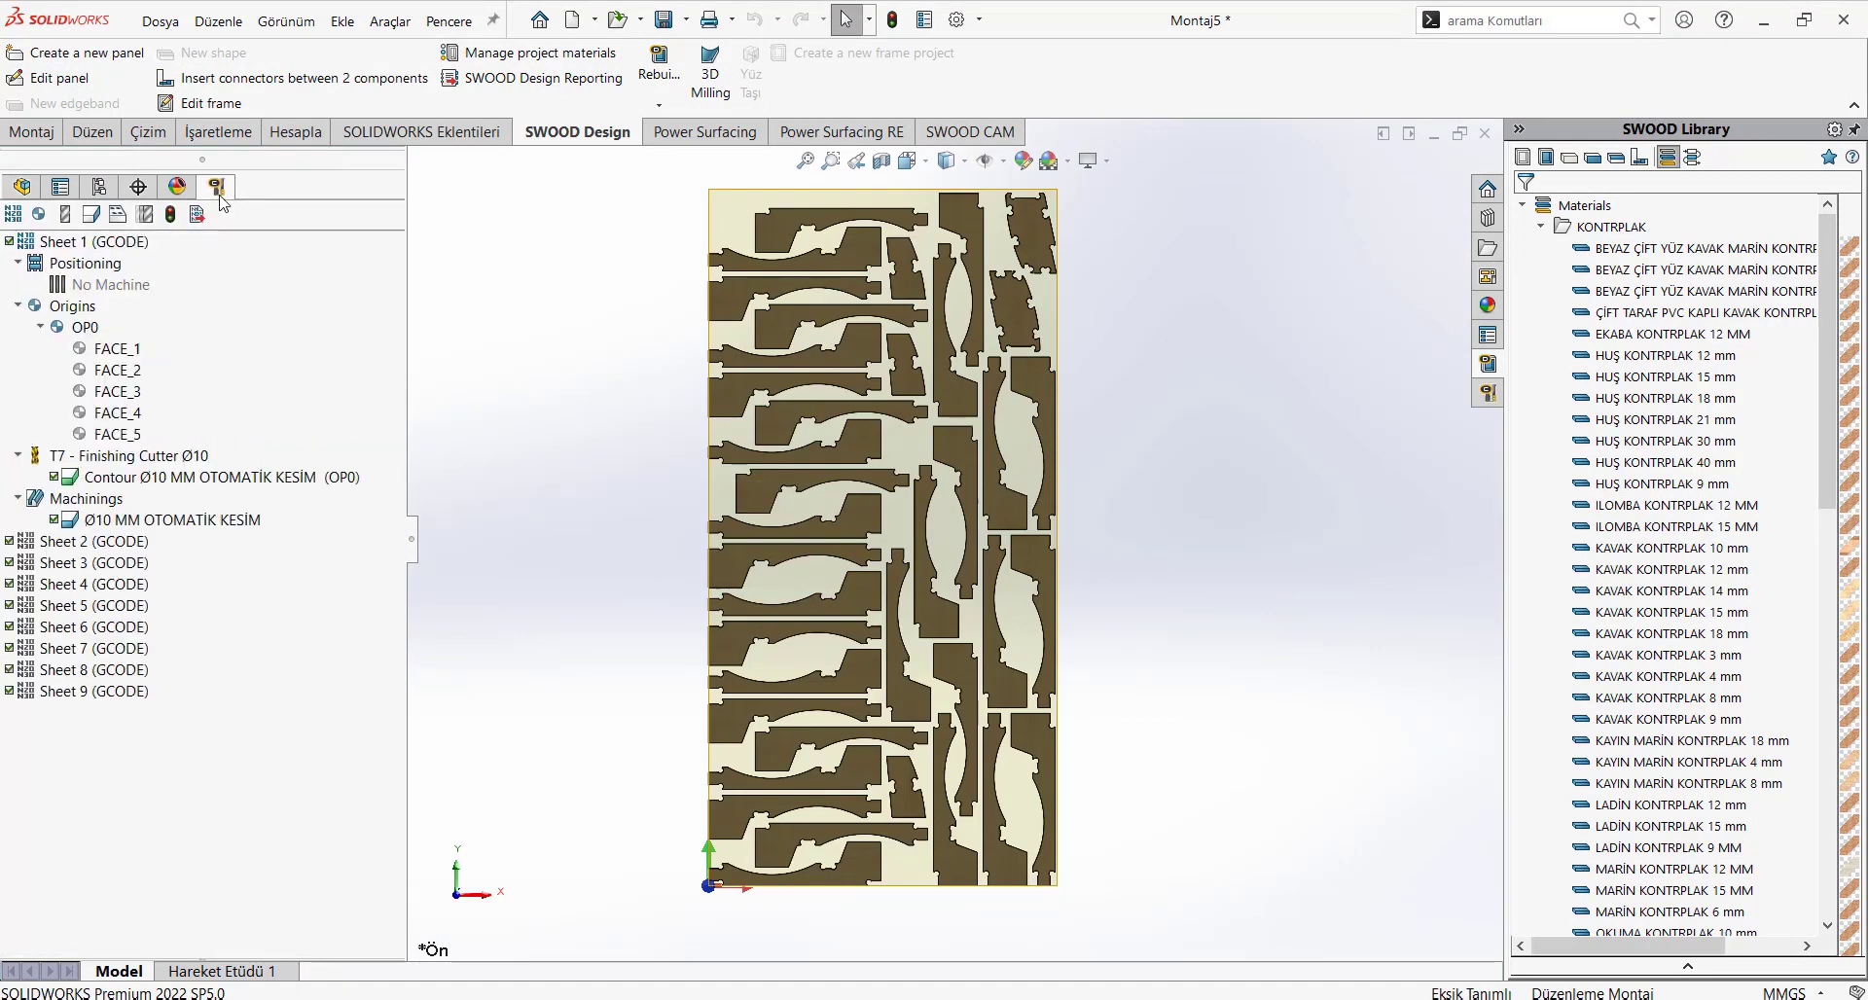
{"action": "double_click", "coordinate": [183, 521]}
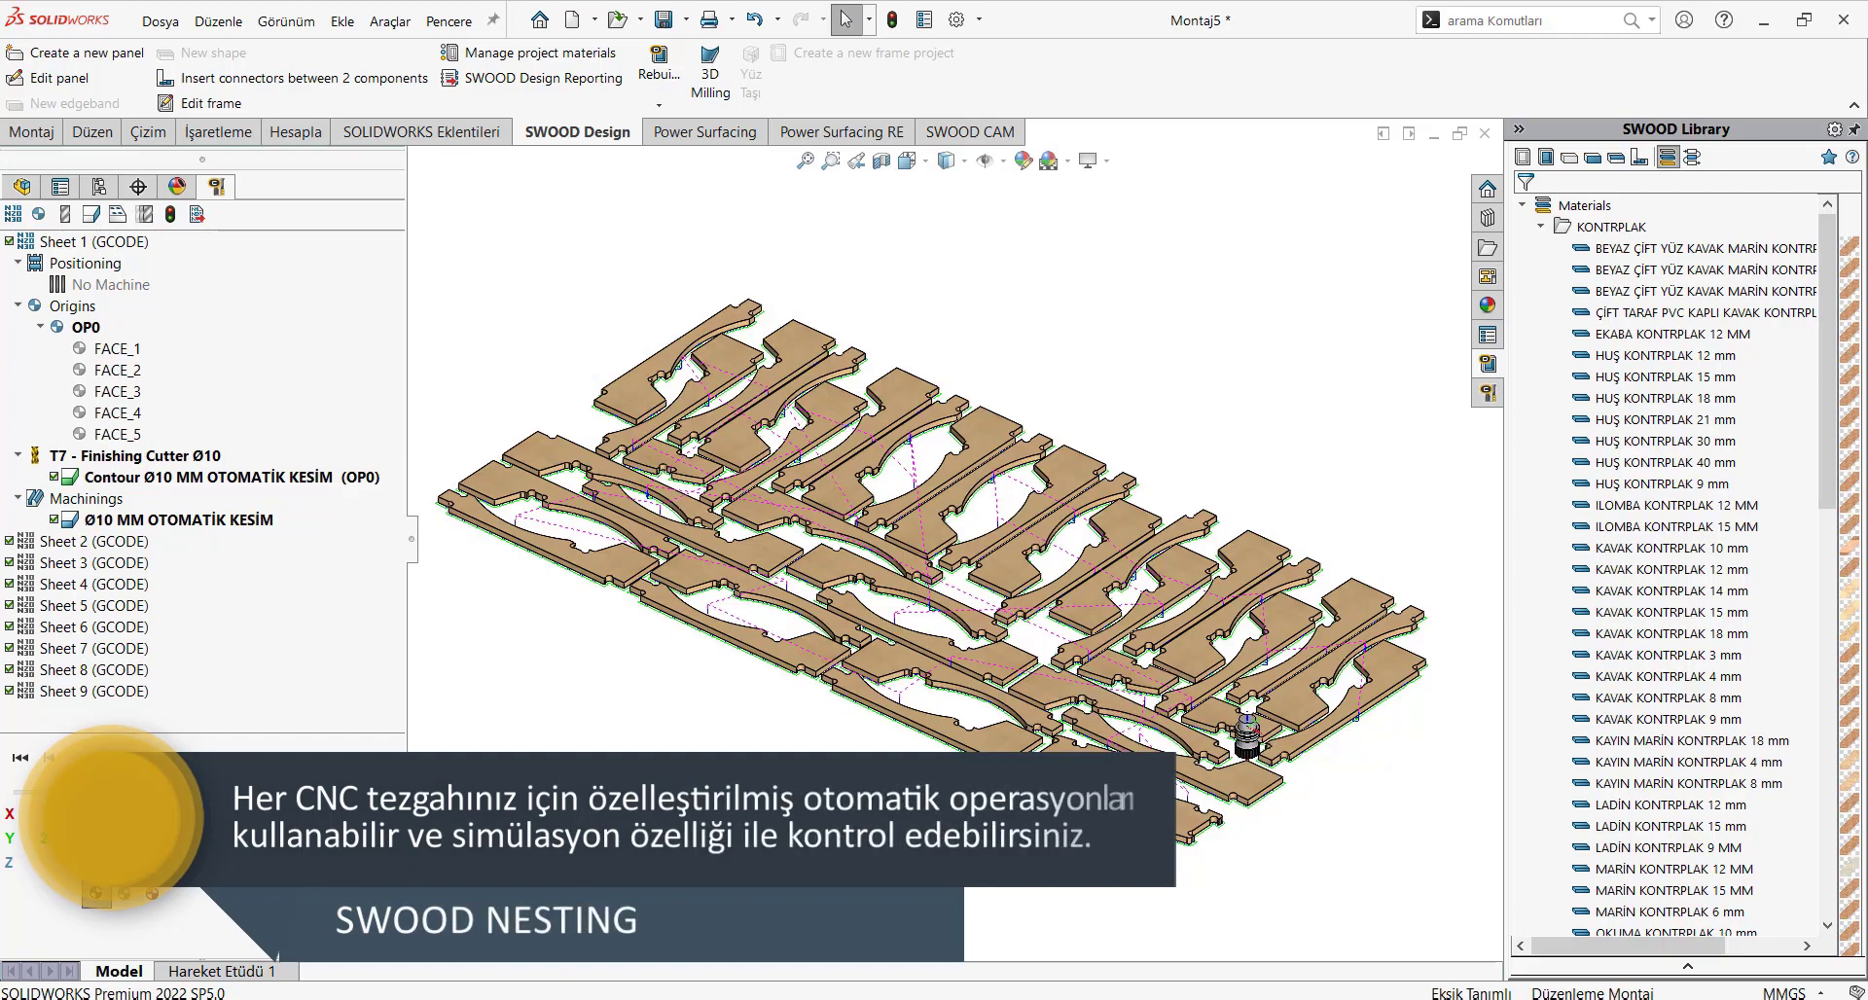
{"action": "scroll", "coordinate": [840, 715], "scroll_direction": "down", "scroll_amount": 5}
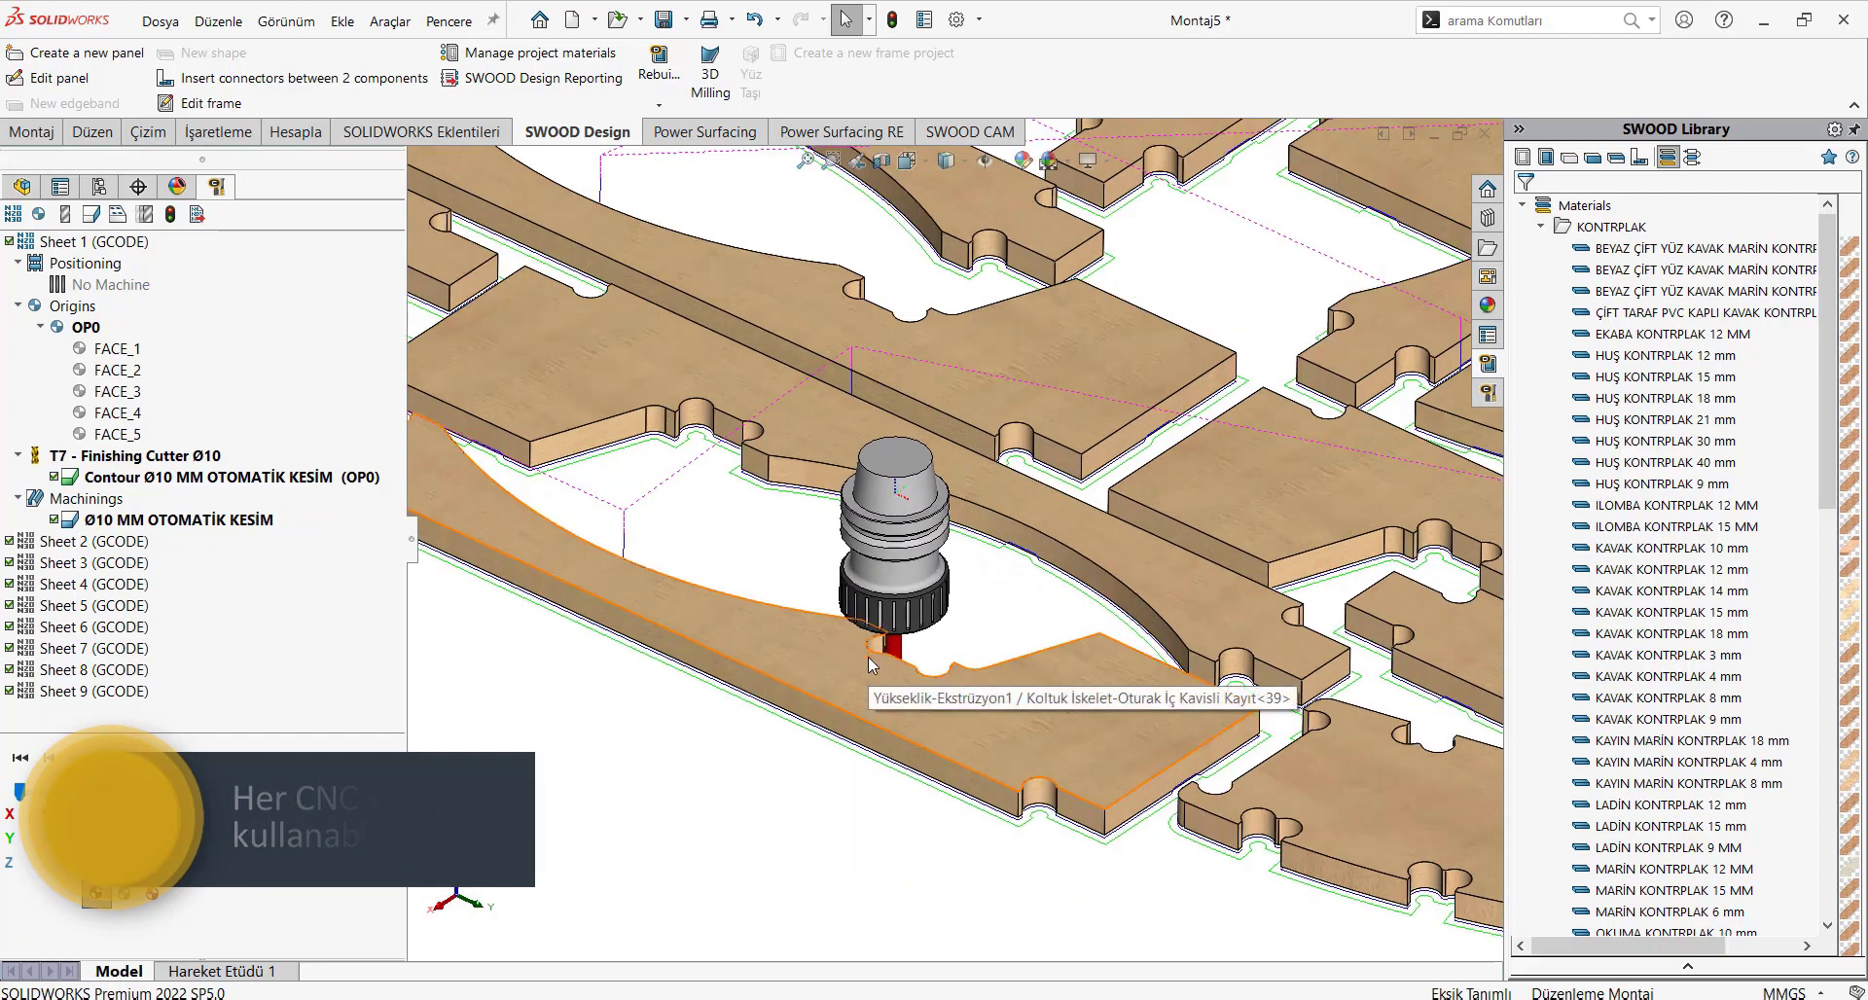
{"action": "scroll", "coordinate": [668, 540], "scroll_direction": "down", "scroll_amount": 2}
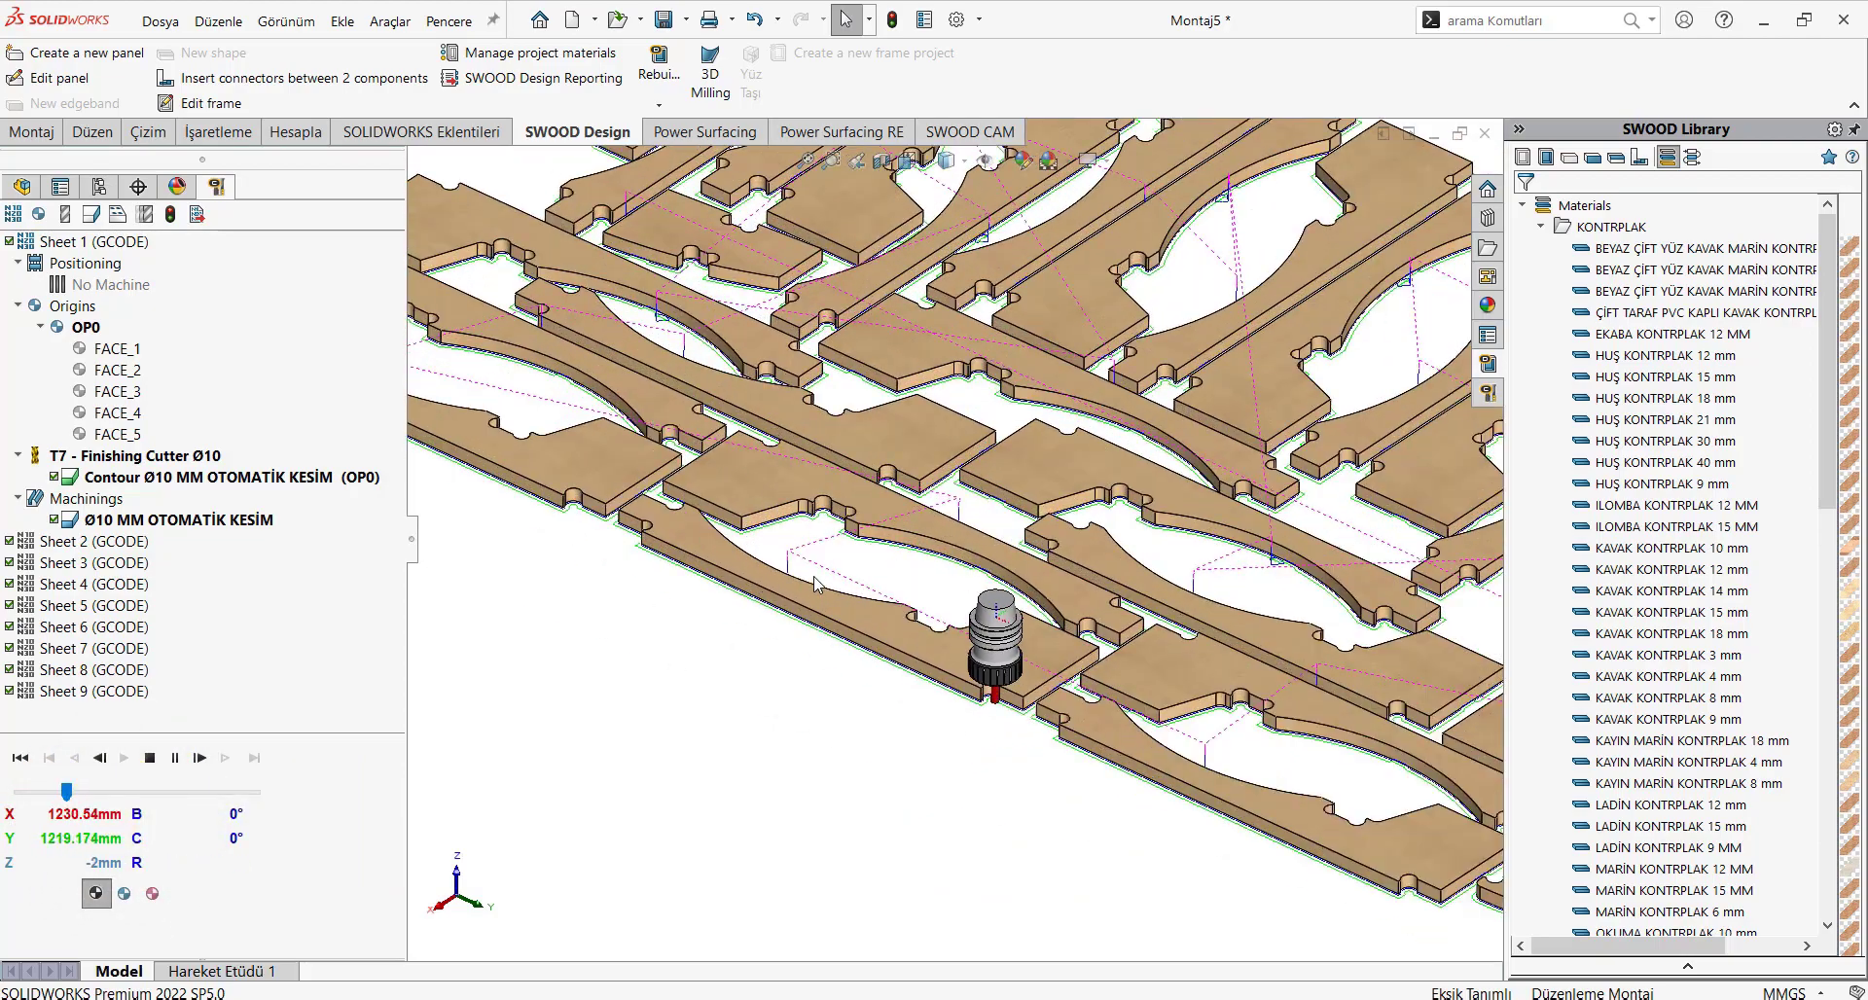
{"action": "left_click", "coordinate": [175, 758]}
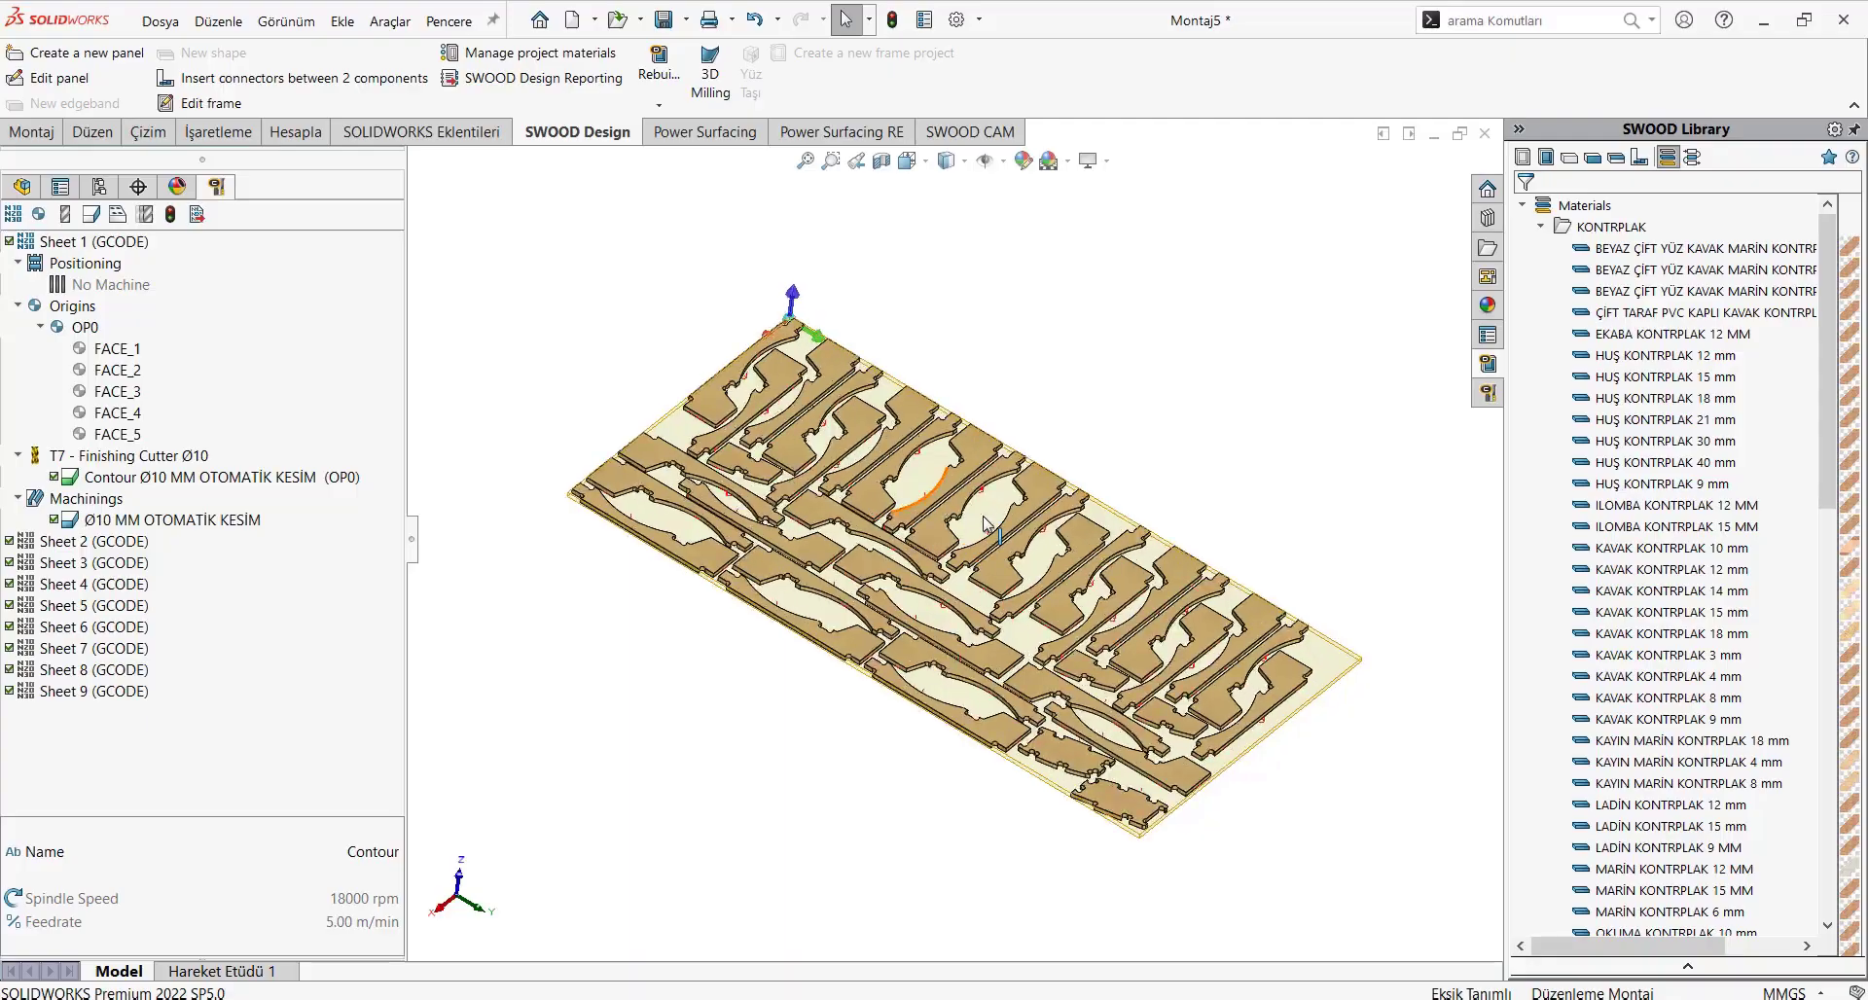
{"action": "left_click", "coordinate": [574, 89]}
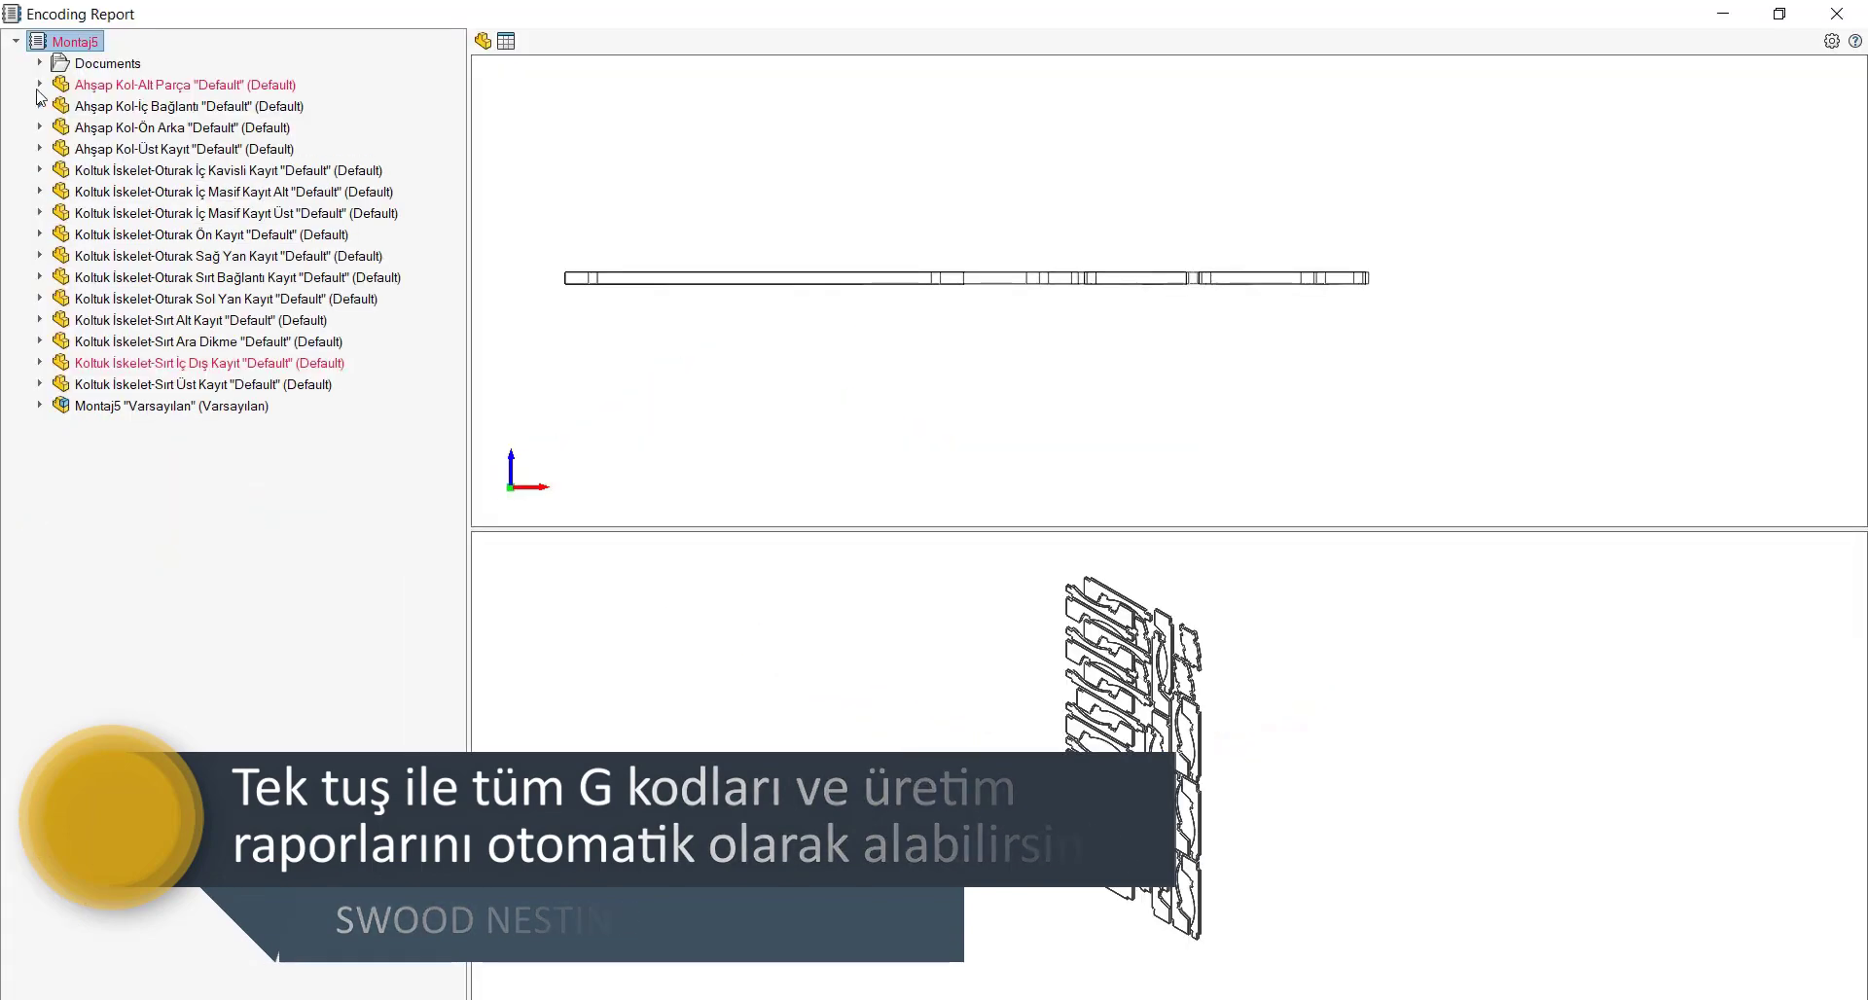
Open WEB_LABELSPROG_NEST_CUSTOM and scroll through the part labels with sheet, size and material
{"action": "double_click", "coordinate": [110, 147]}
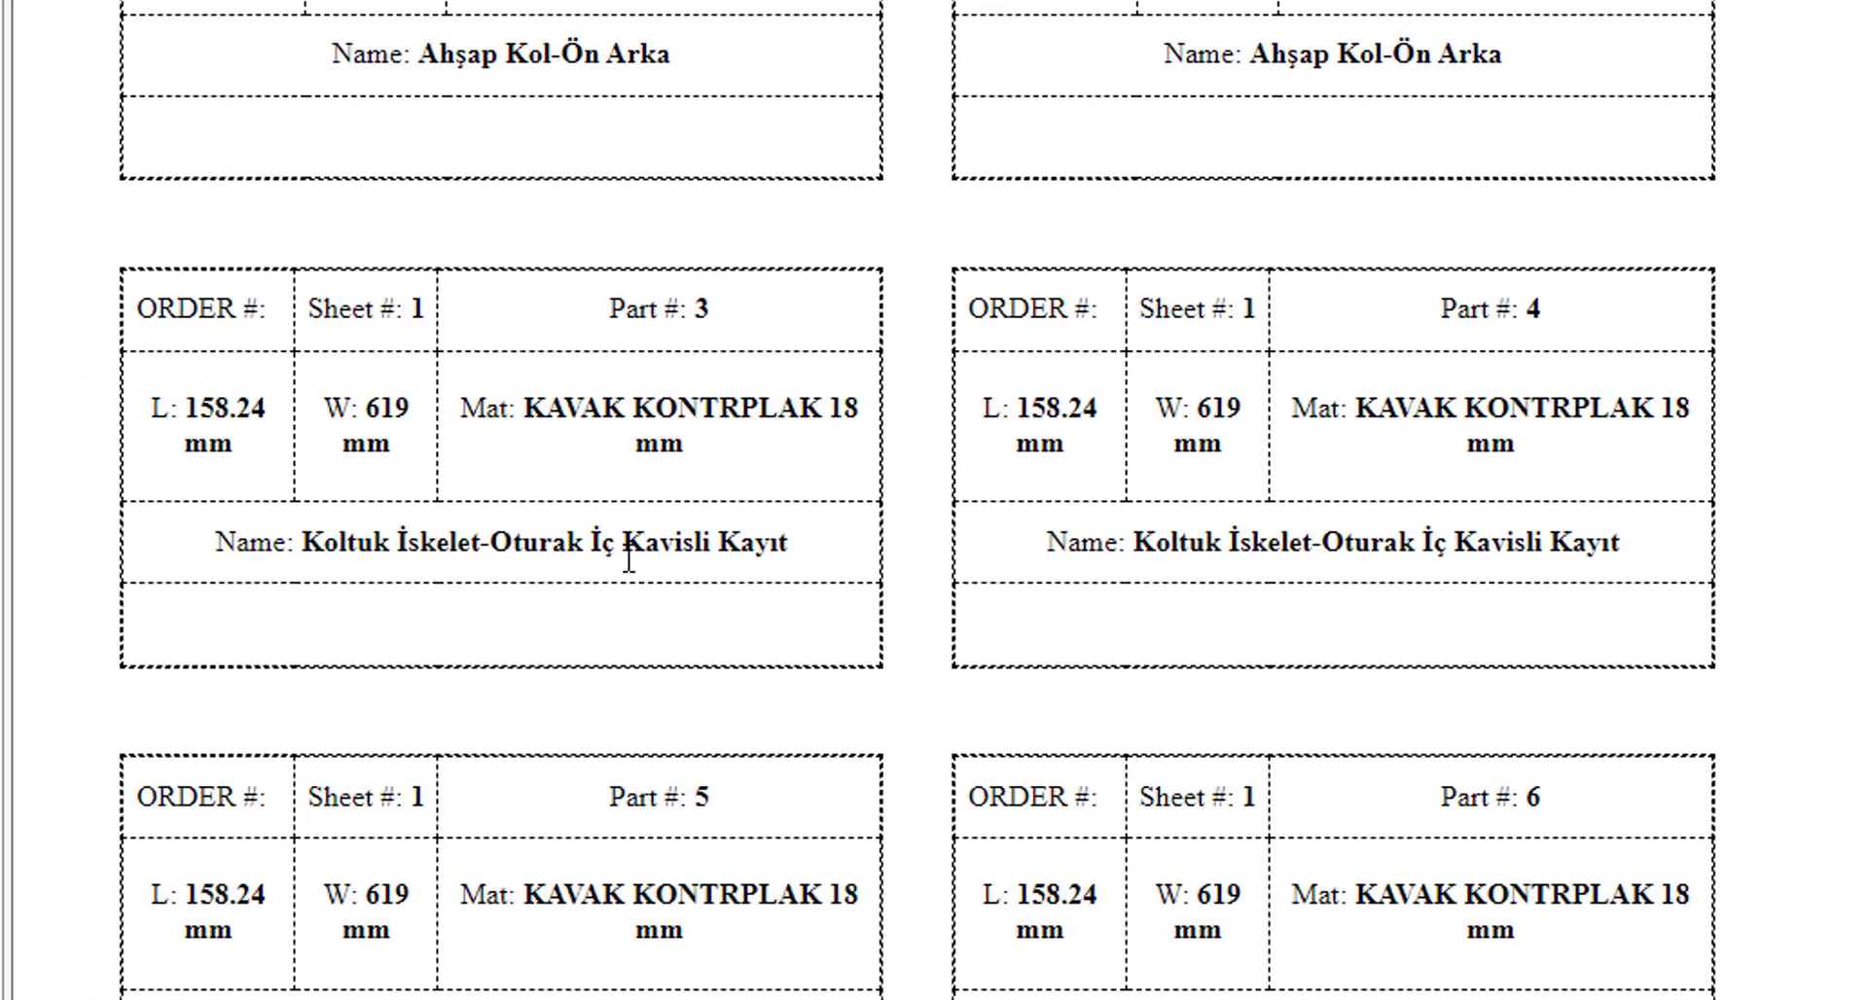
{"action": "scroll", "coordinate": [759, 535], "scroll_direction": "down", "scroll_amount": 5}
{"action": "scroll", "coordinate": [910, 582], "scroll_direction": "down", "scroll_amount": 5}
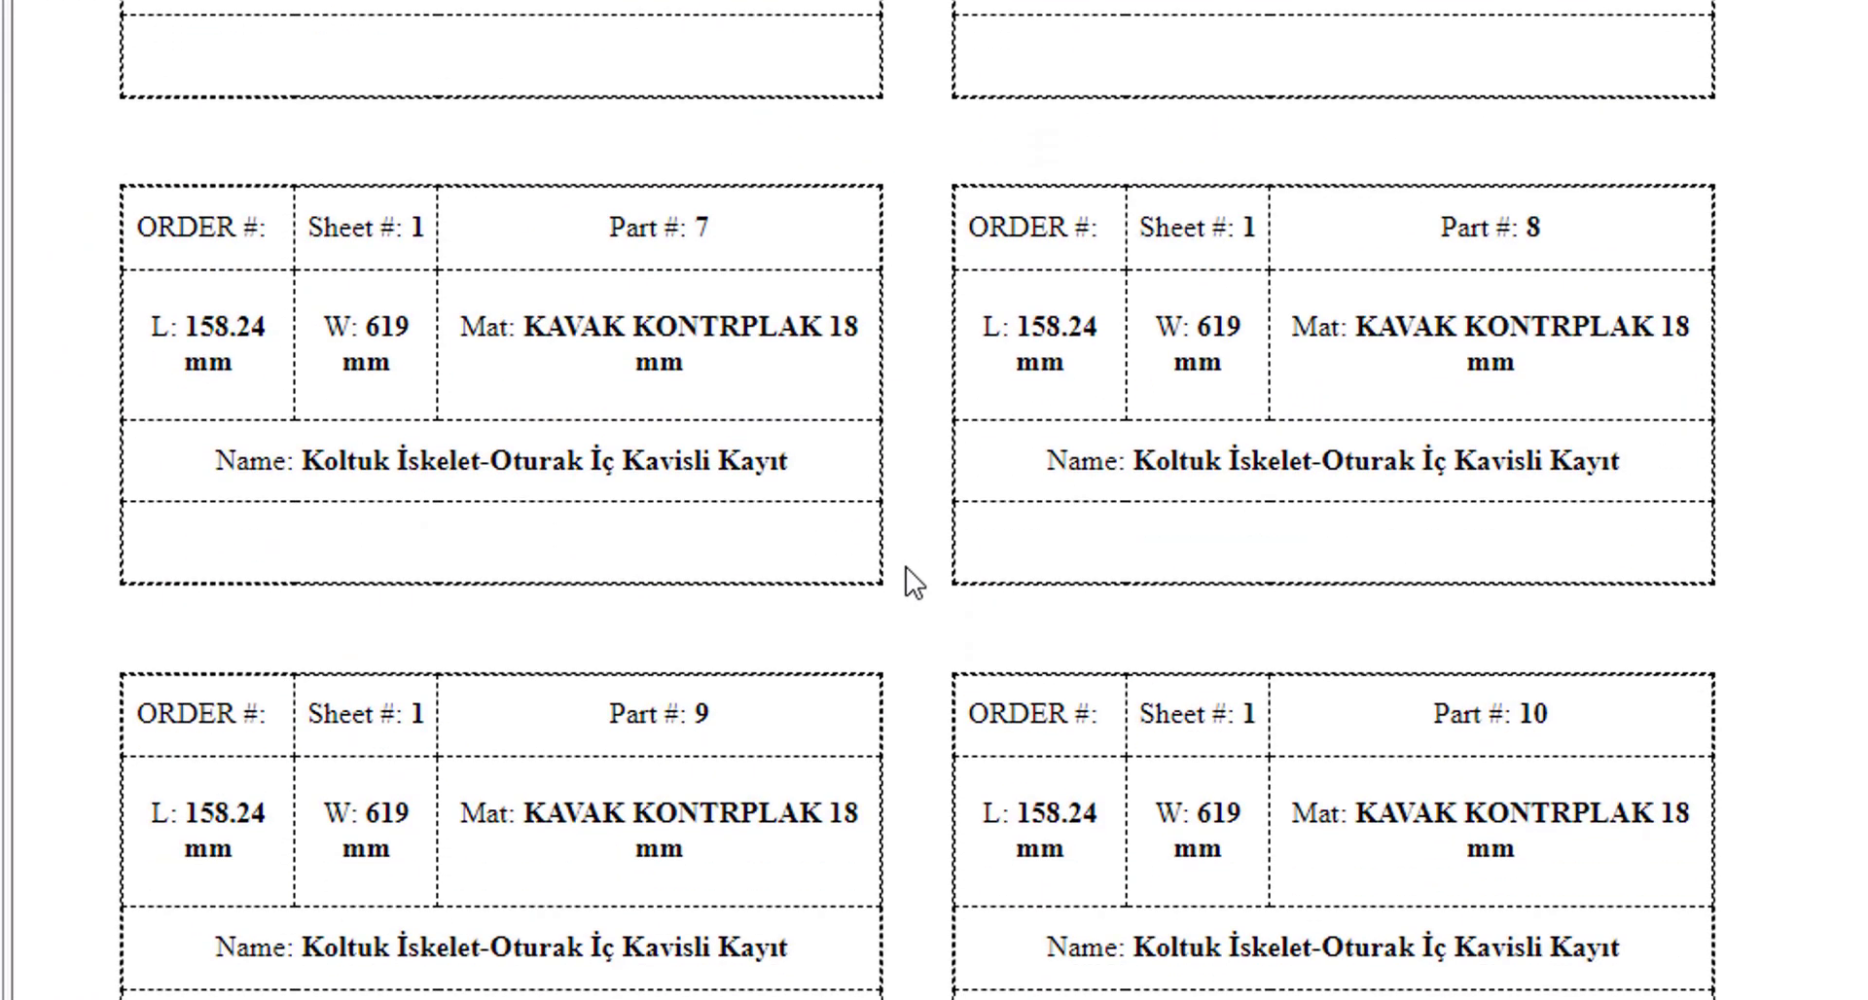
{"action": "scroll", "coordinate": [914, 584], "scroll_direction": "down", "scroll_amount": 5}
{"action": "scroll", "coordinate": [915, 584], "scroll_direction": "down", "scroll_amount": 1}
{"action": "scroll", "coordinate": [909, 580], "scroll_direction": "down", "scroll_amount": 5}
{"action": "scroll", "coordinate": [909, 582], "scroll_direction": "down", "scroll_amount": 5}
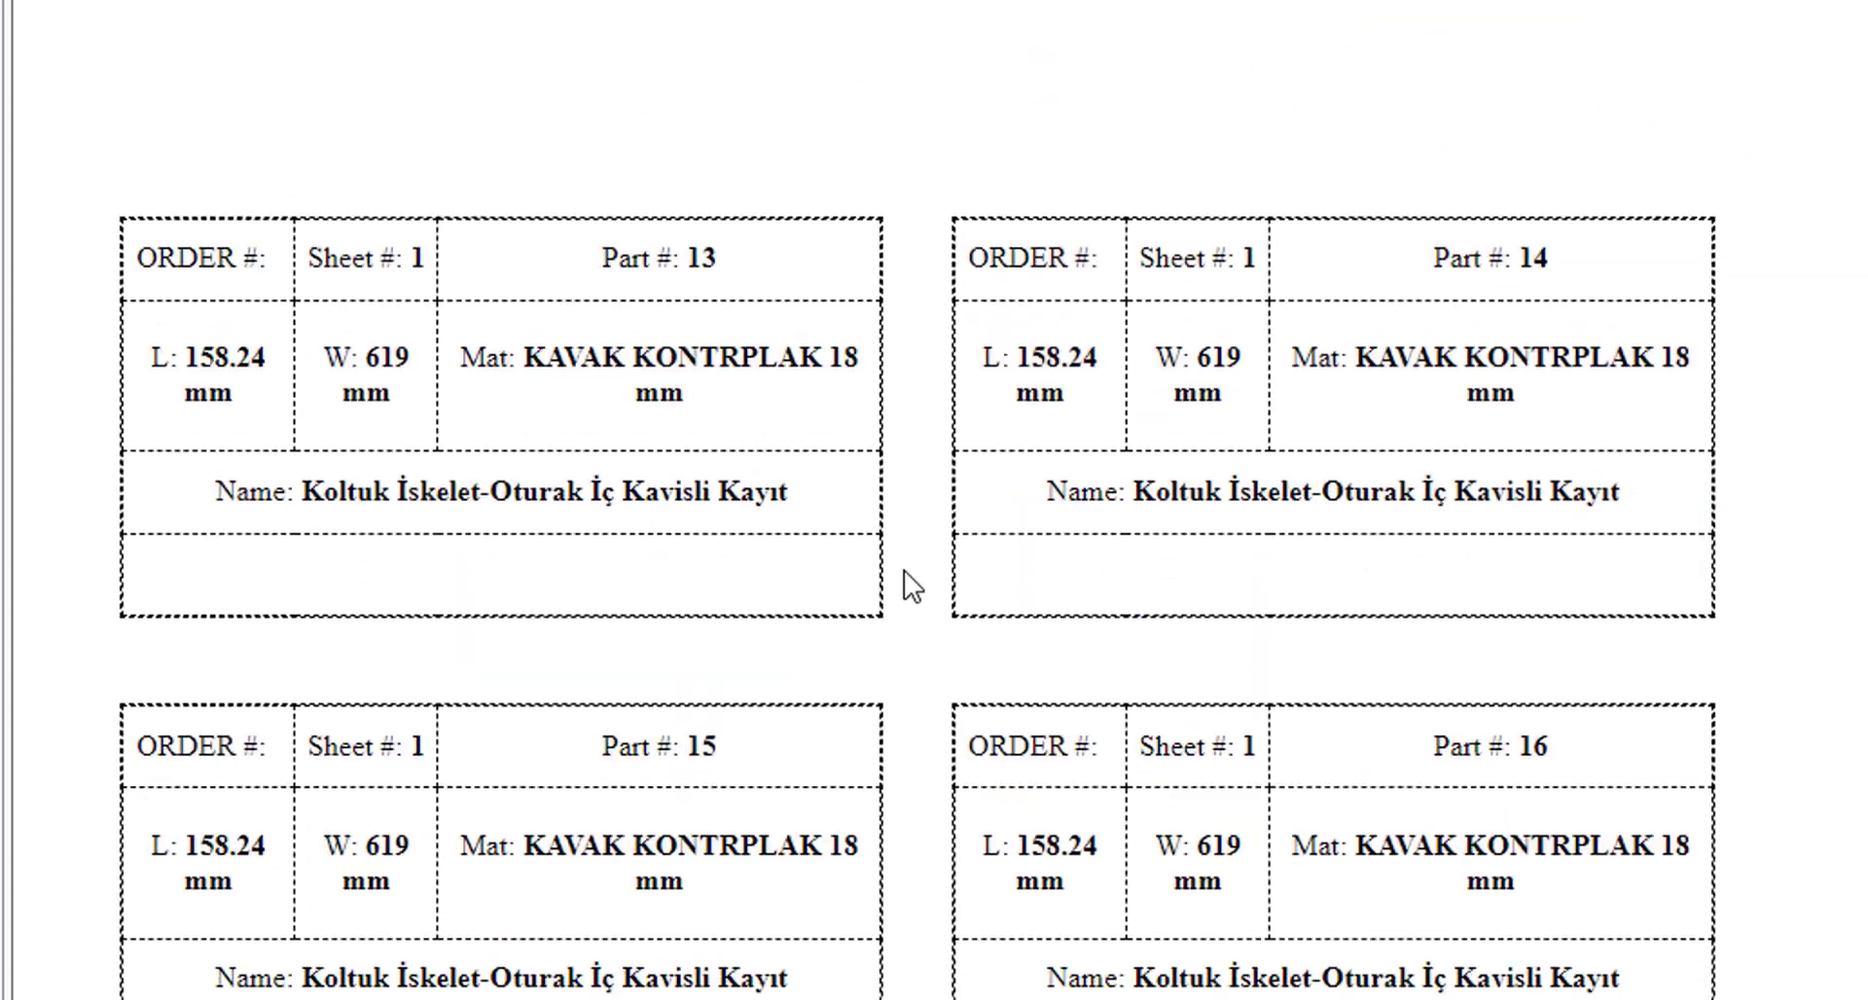
{"action": "scroll", "coordinate": [913, 587], "scroll_direction": "down", "scroll_amount": 4}
{"action": "scroll", "coordinate": [910, 582], "scroll_direction": "down", "scroll_amount": 5}
{"action": "scroll", "coordinate": [954, 529], "scroll_direction": "down", "scroll_amount": 5}
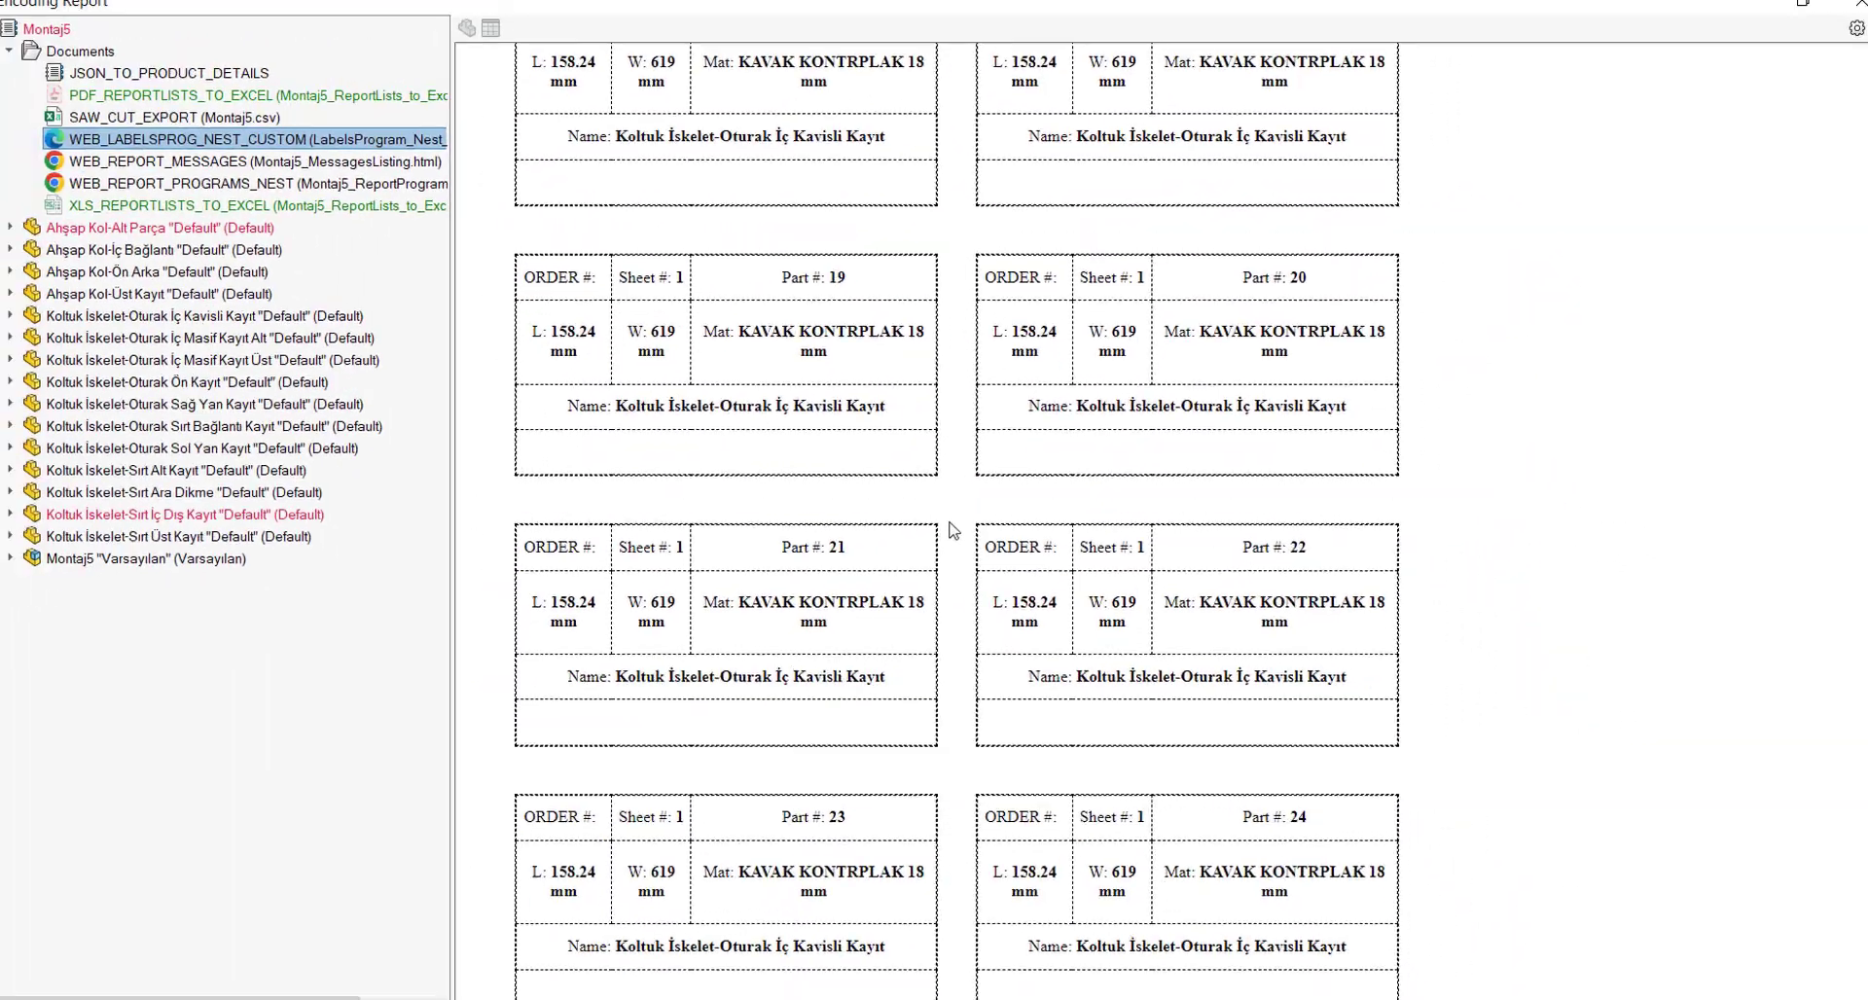
{"action": "scroll", "coordinate": [954, 528], "scroll_direction": "down", "scroll_amount": 3}
{"action": "scroll", "coordinate": [934, 530], "scroll_direction": "down", "scroll_amount": 10}
Open WEB_REPORT_PROGRAMS_NEST and scroll through the nine sheets' sizes, materials and program times
{"action": "left_click", "coordinate": [234, 192]}
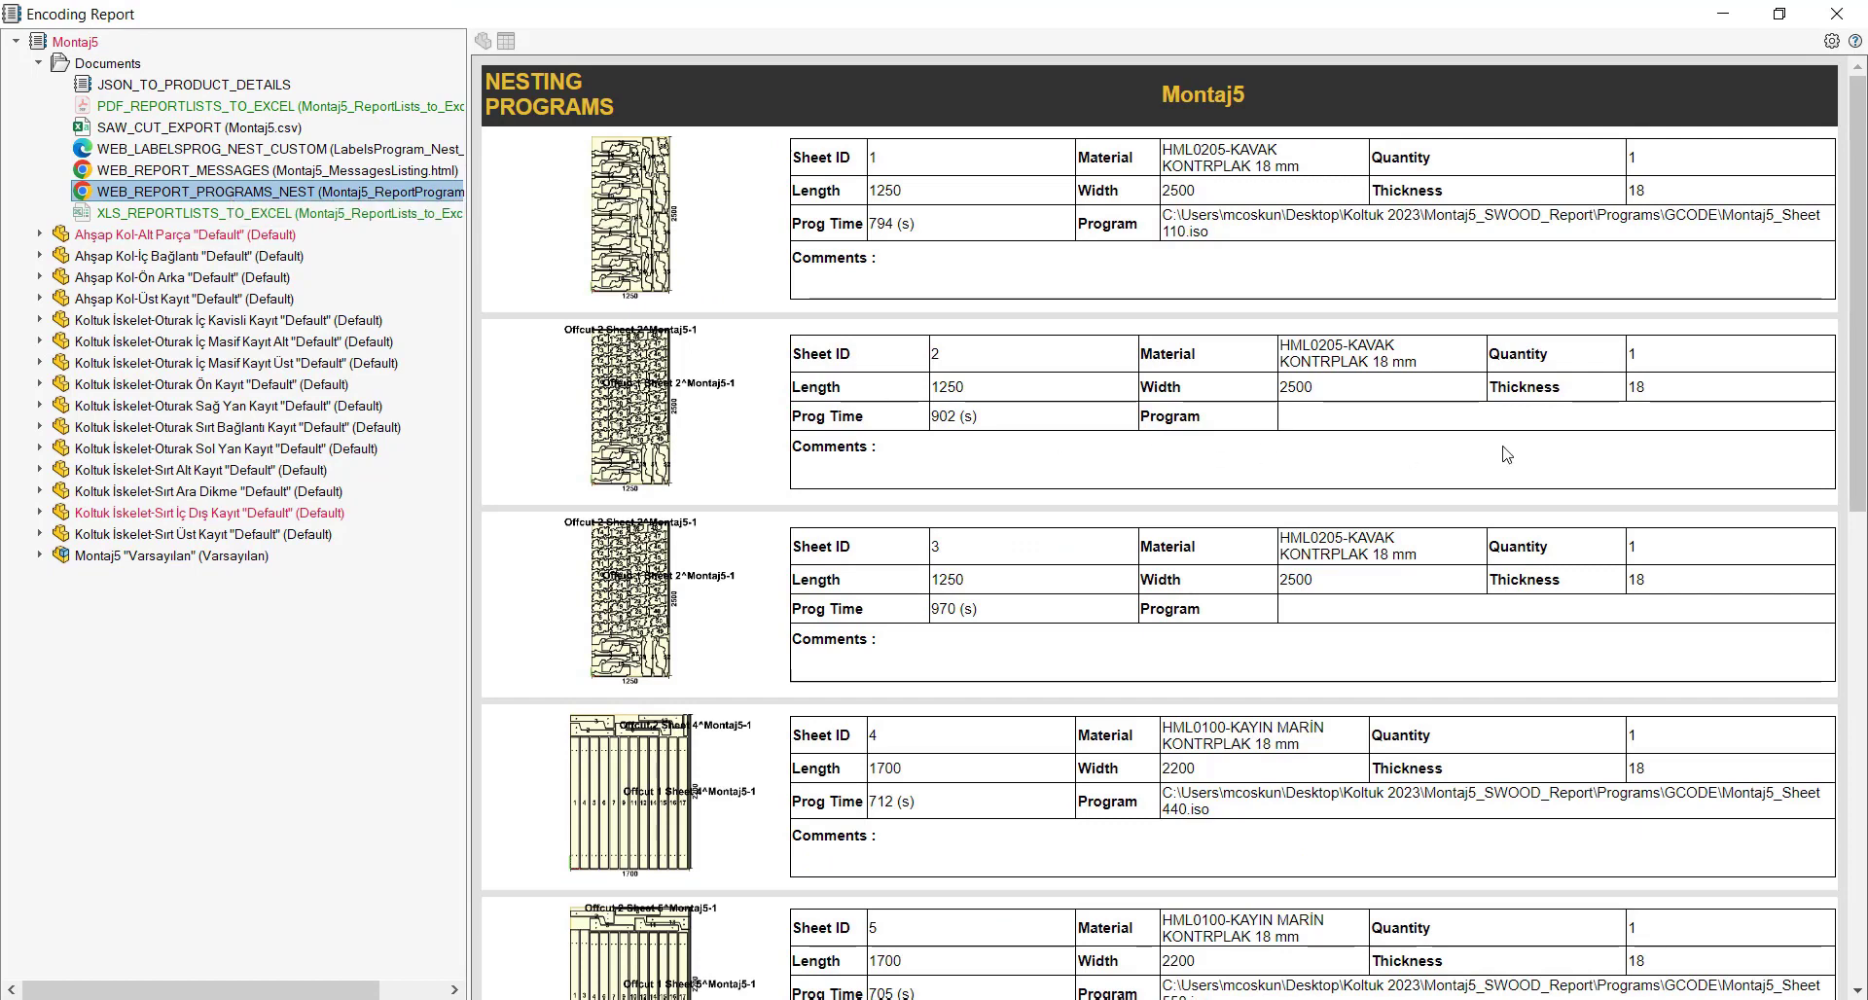
{"action": "left_click_drag", "start_coordinate": [1859, 280], "coordinate": [1862, 653]}
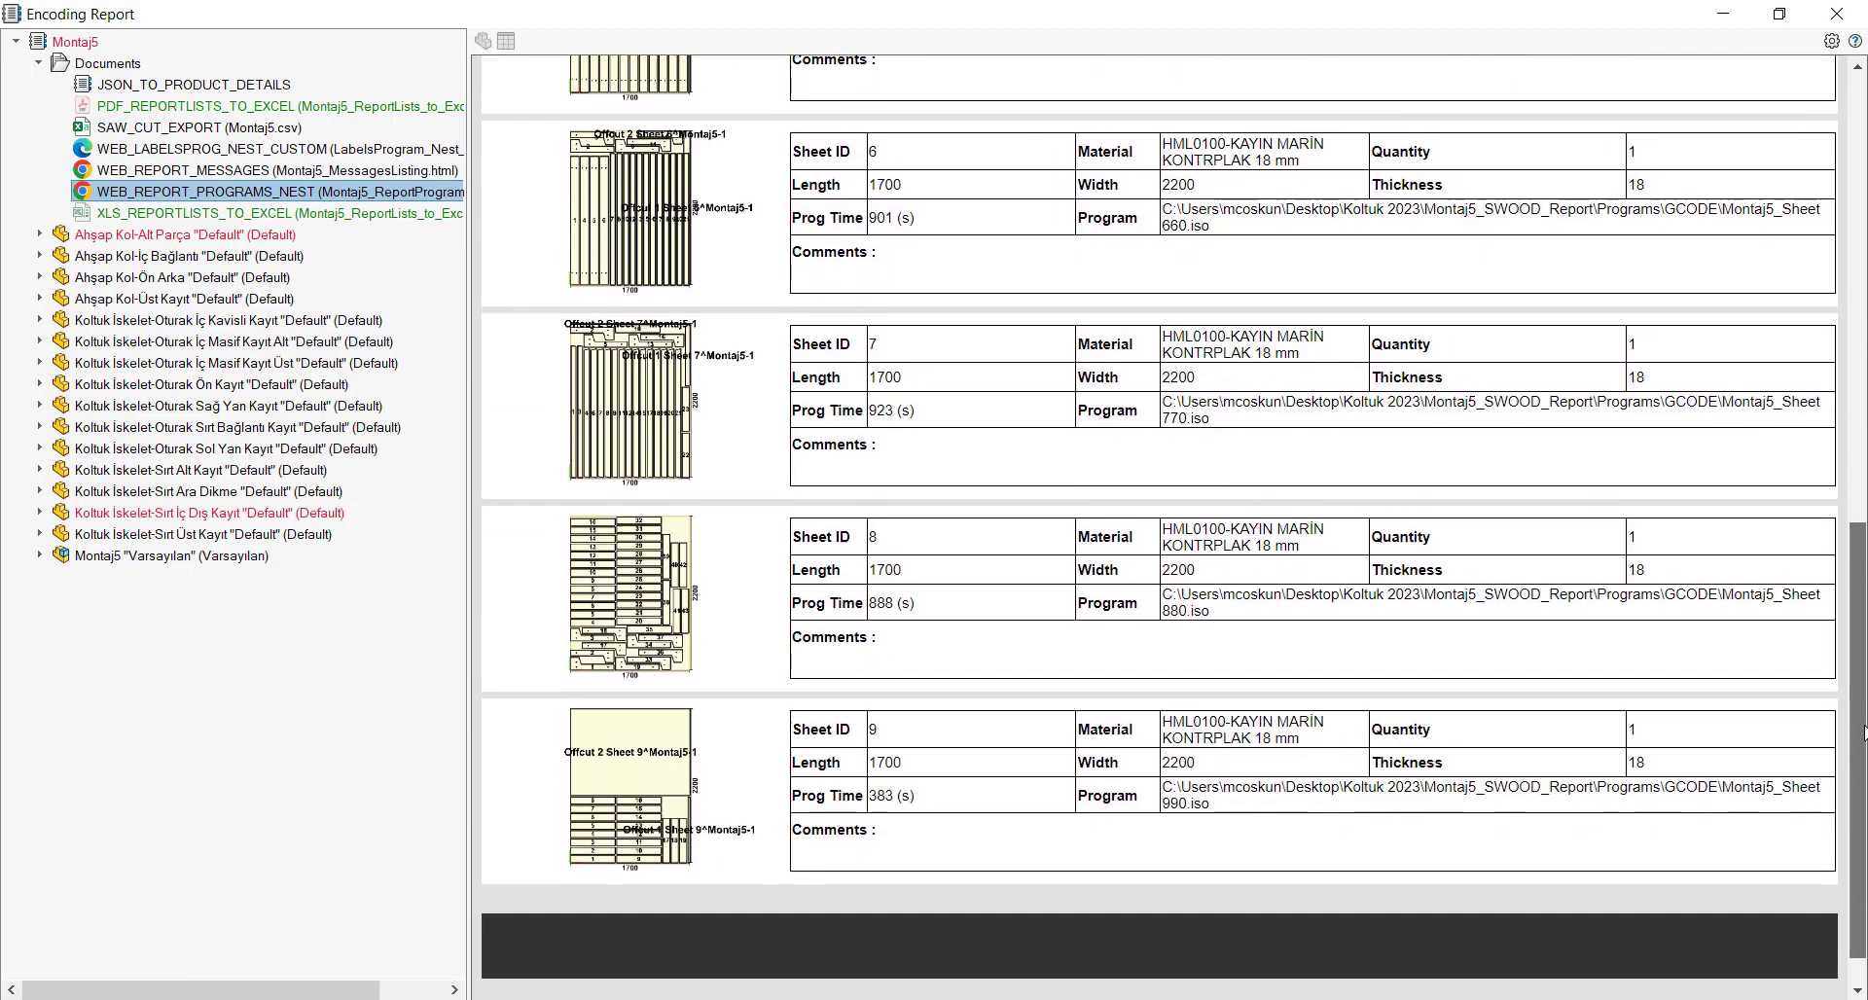
{"action": "scroll", "coordinate": [822, 386], "scroll_direction": "up", "scroll_amount": 5}
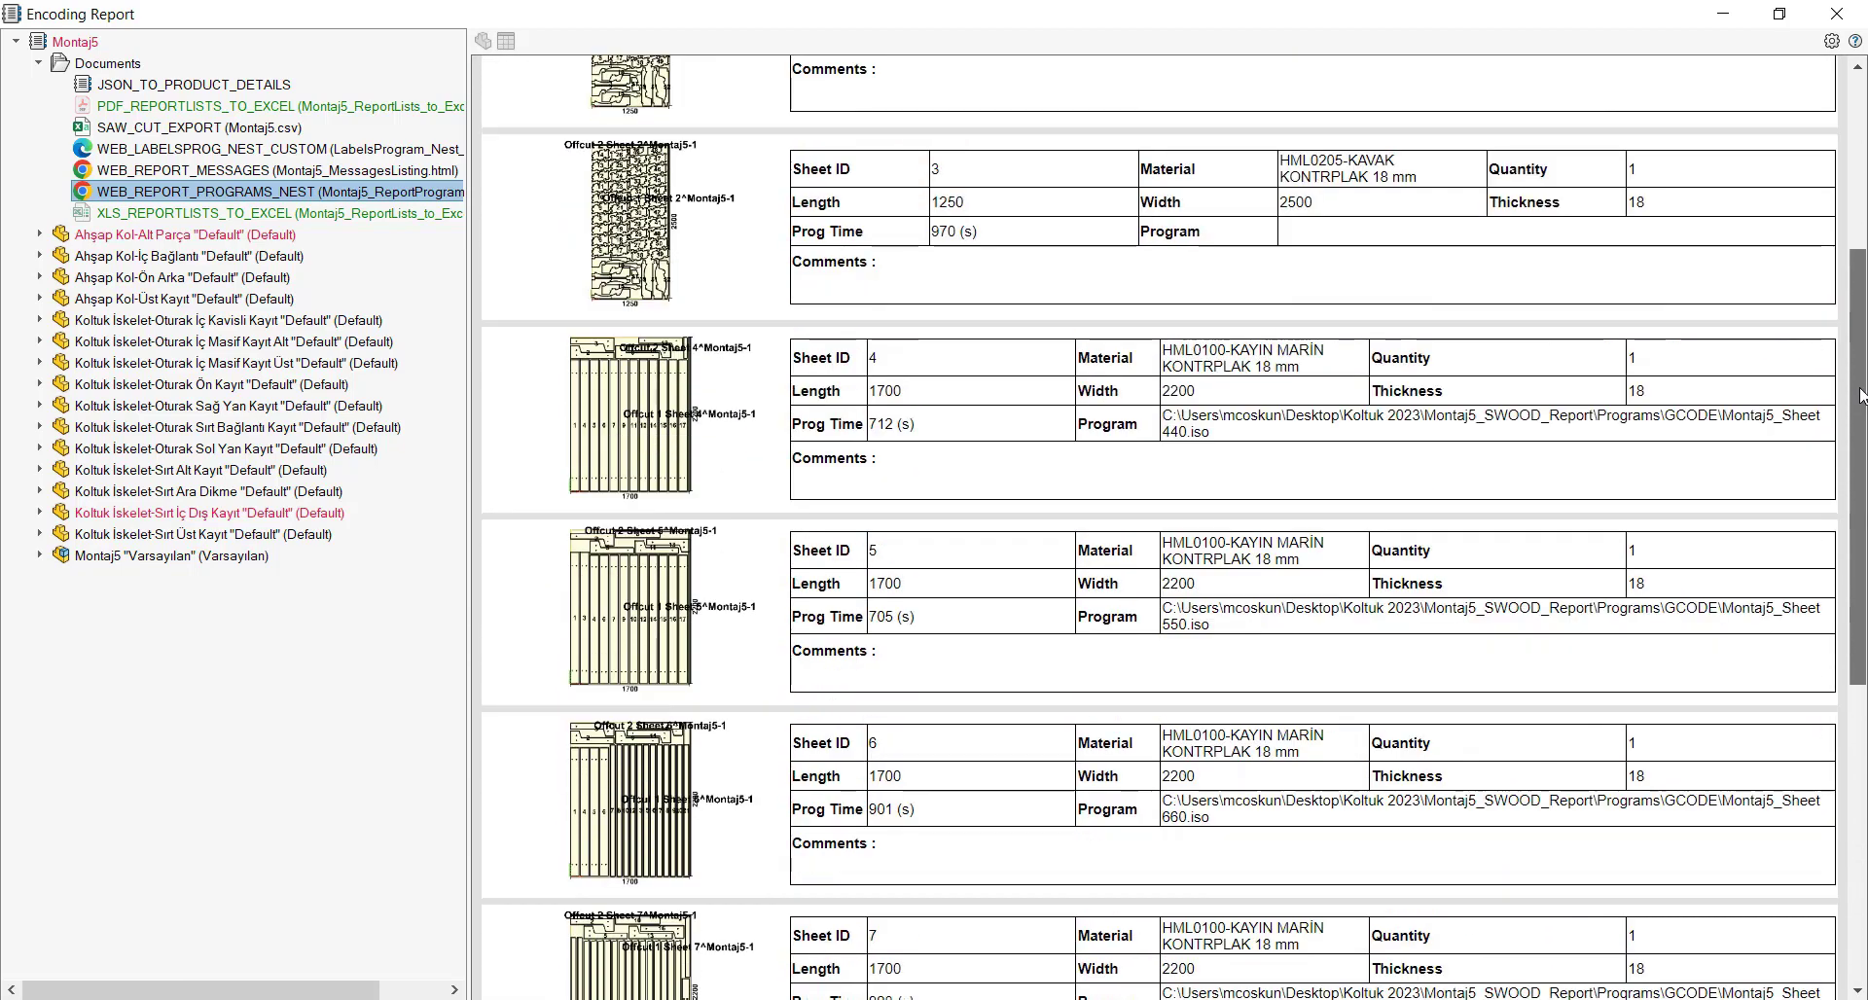
{"action": "scroll", "coordinate": [822, 386], "scroll_direction": "up", "scroll_amount": 5}
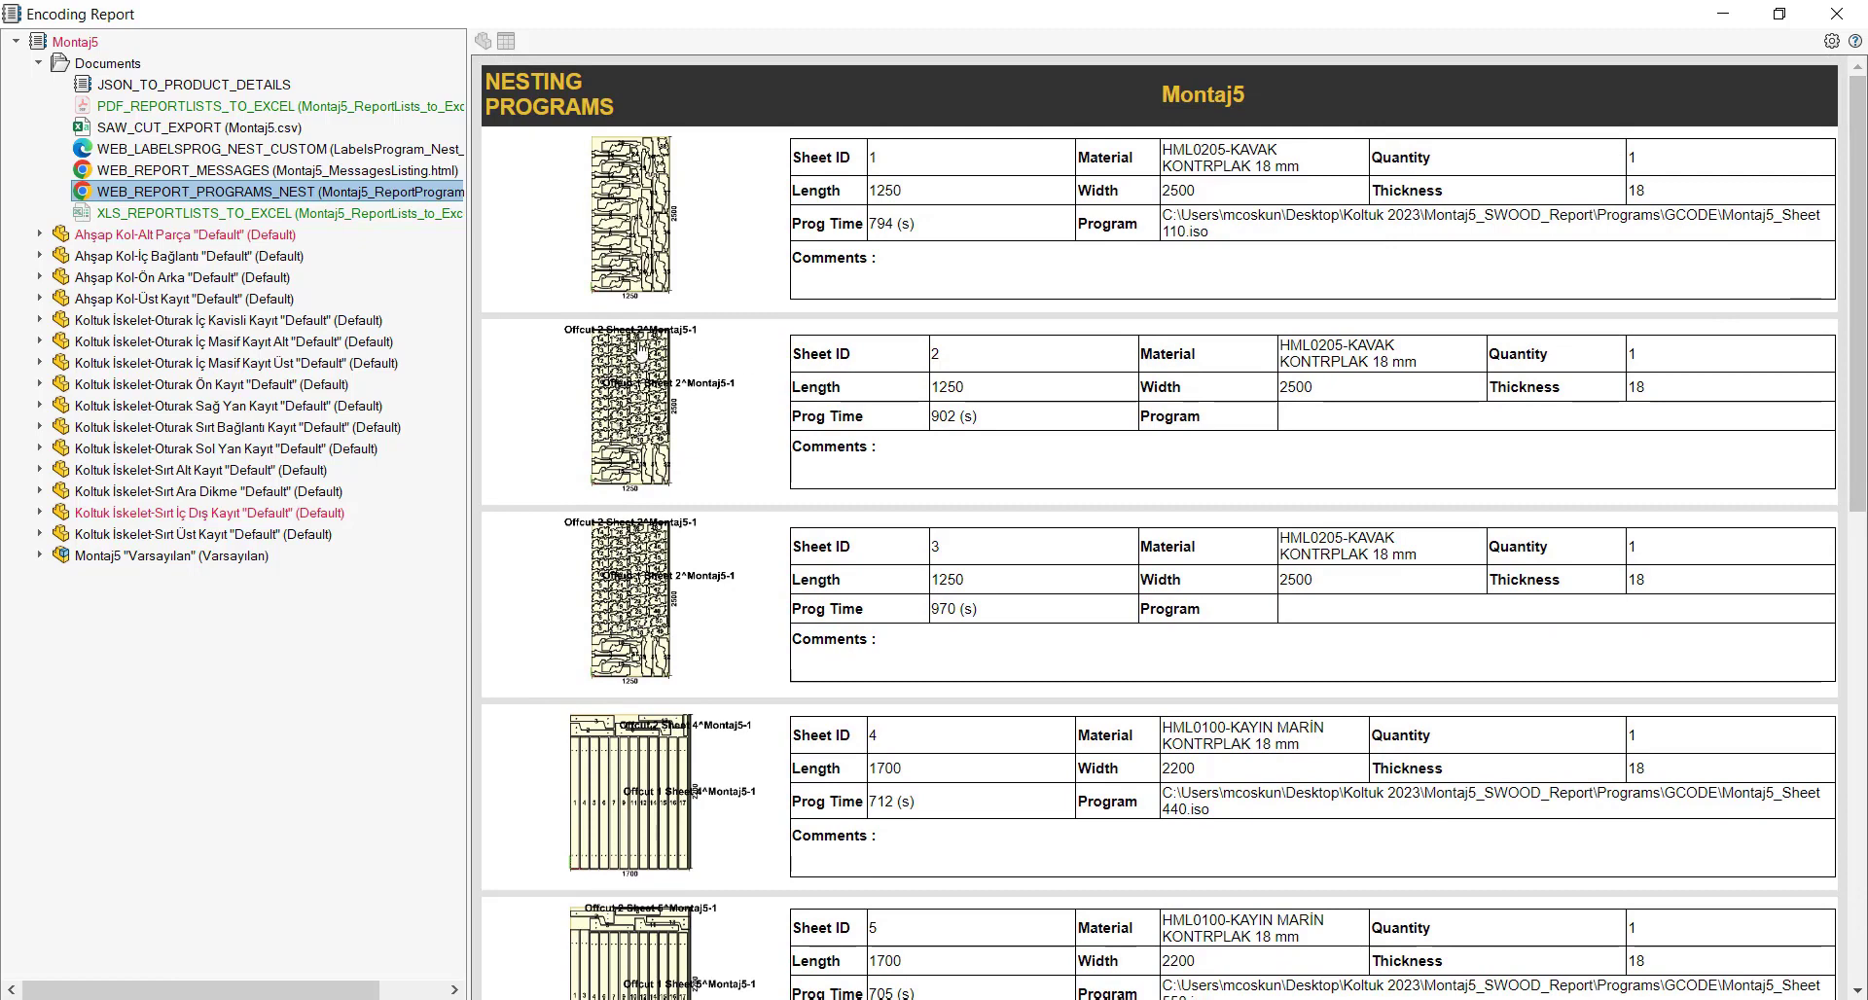
Open sheet 2's program detail: 1250×2500 KAVAK KONTRPLAK 18 mm, 902 s, Finishing Cutter Ø10
{"action": "left_click", "coordinate": [647, 400]}
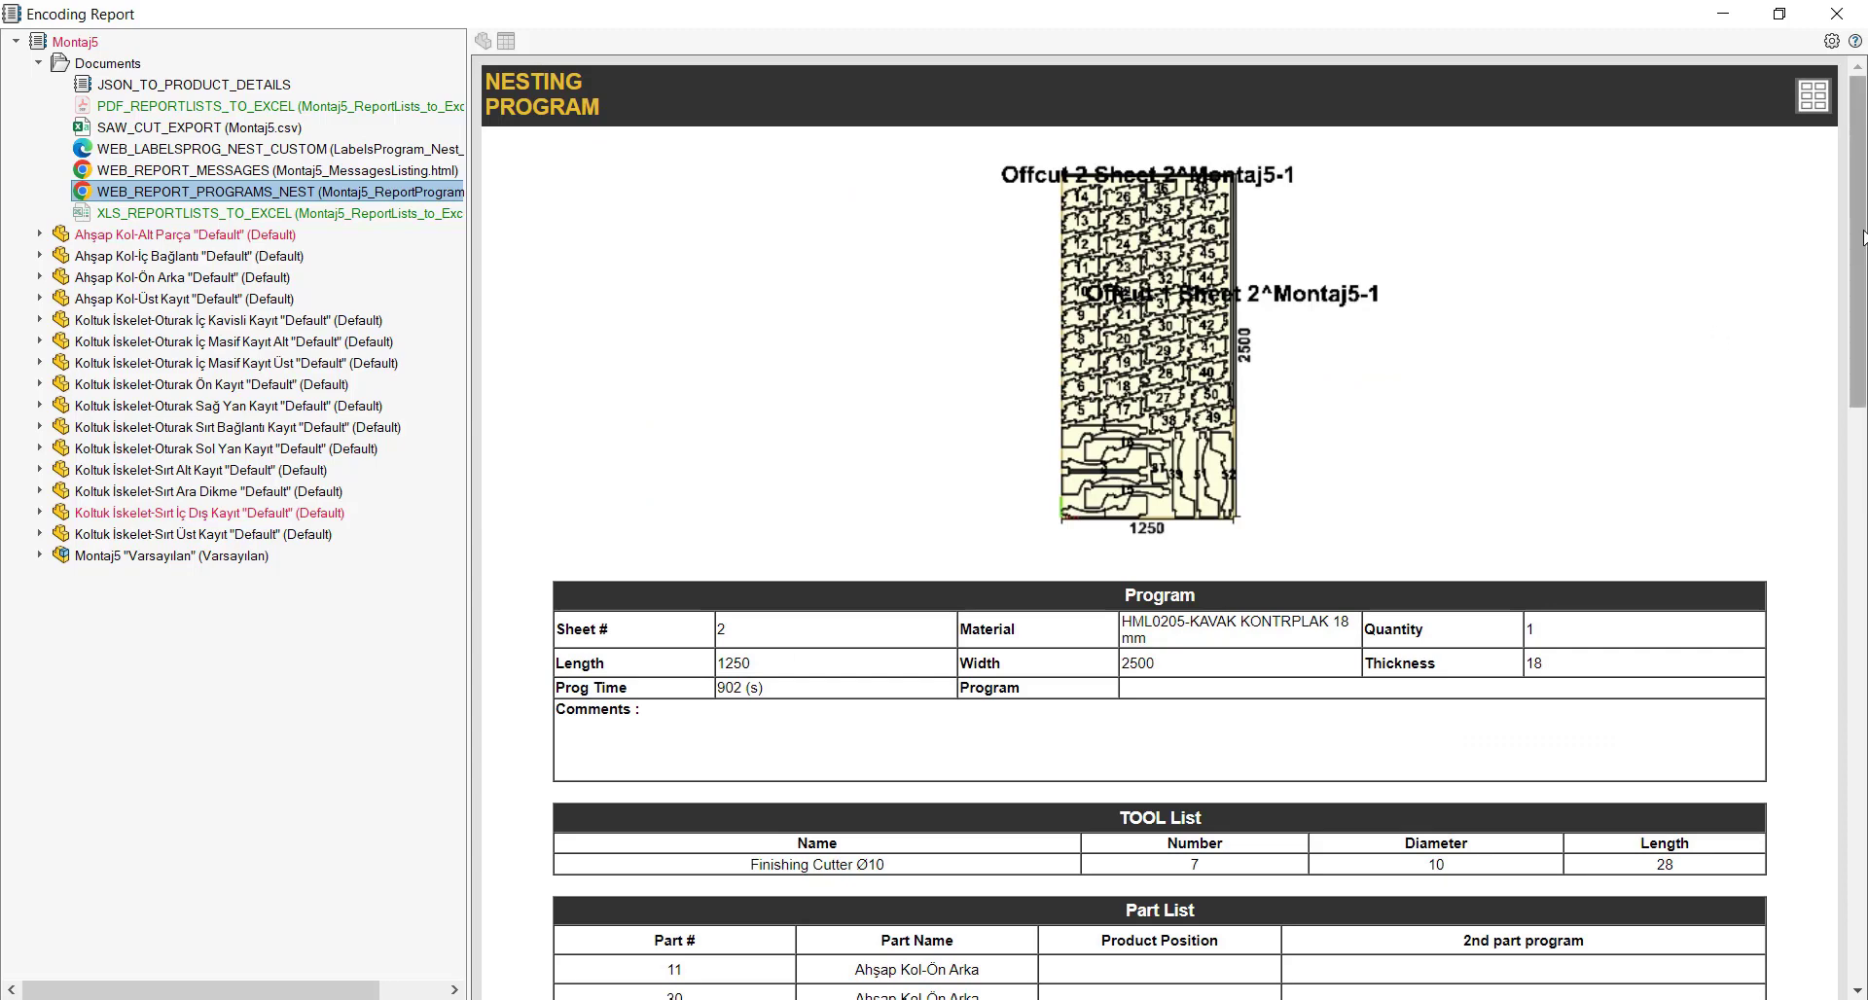
{"action": "mouse_move", "coordinate": [1863, 238]}
{"action": "left_mouse_down"}
{"action": "mouse_move", "coordinate": [1848, 852]}
{"action": "mouse_move", "coordinate": [1847, 87]}
{"action": "left_mouse_up"}
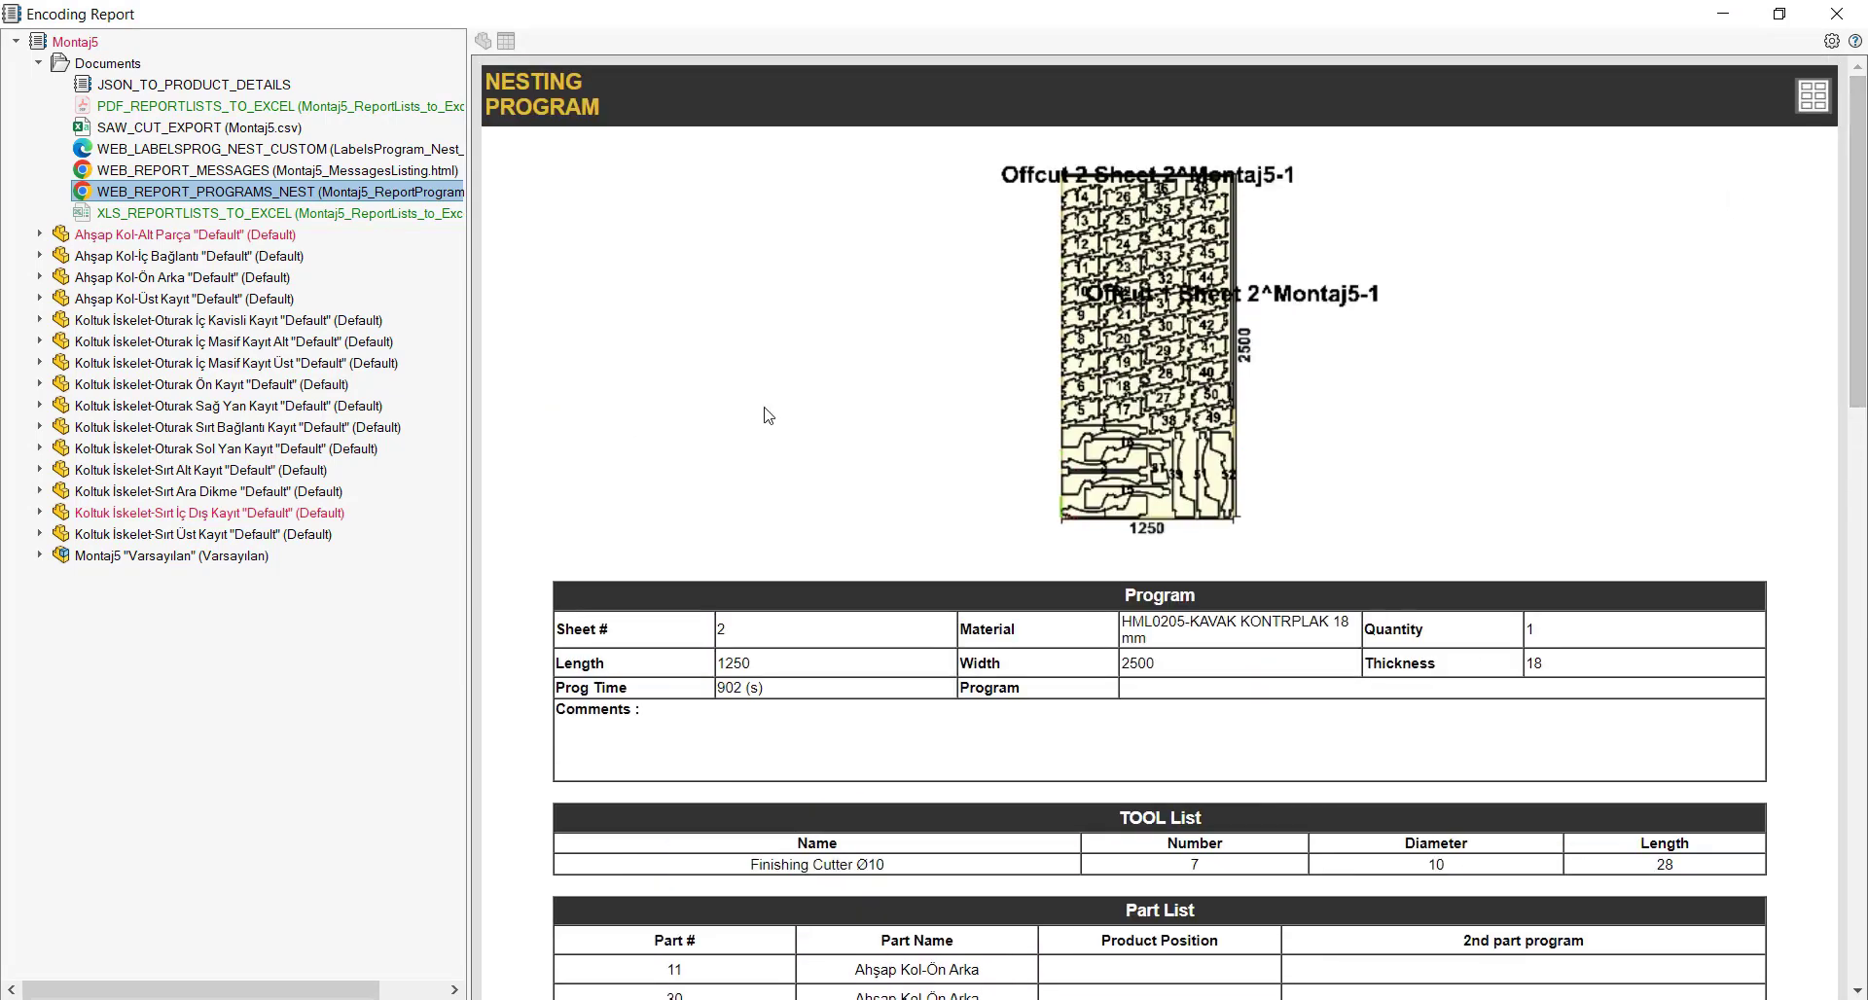